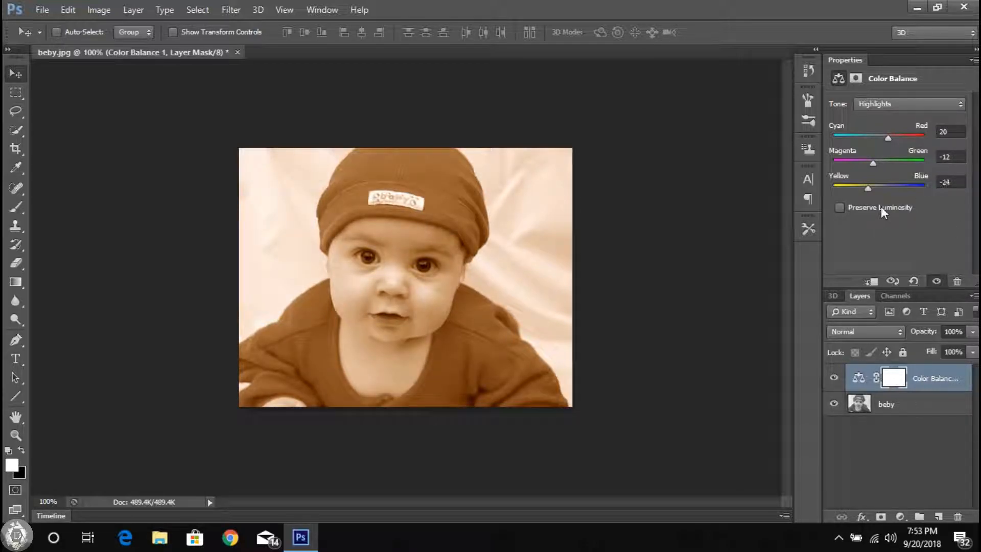
Step: Invert the Color Balance adjustment's layer mask to hide the warm tint across the whole photo
{"action": "left_click", "coordinate": [98, 10]}
{"action": "mouse_move", "coordinate": [102, 46]}
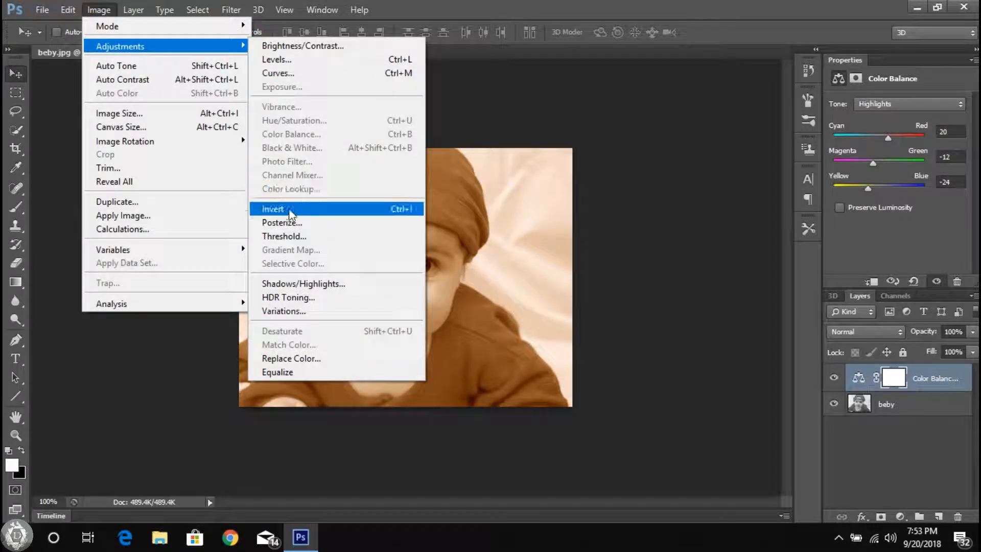
{"action": "left_click", "coordinate": [284, 210]}
Step: Paint white on the layer mask with the Brush tool over the baby's chest, neck, chin and mouth area
{"action": "left_click", "coordinate": [16, 206]}
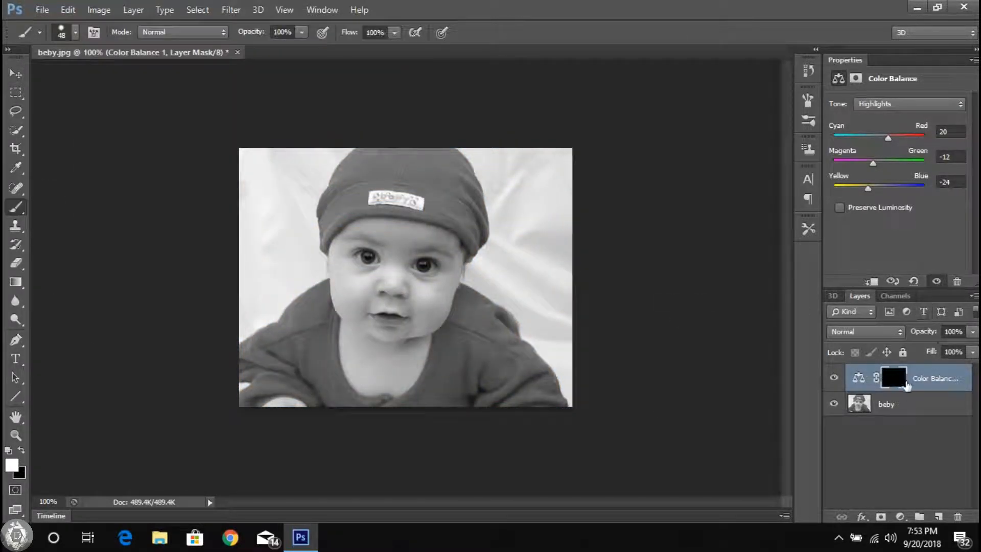
{"action": "scroll", "coordinate": [441, 321], "scroll_direction": "up", "scroll_amount": 3}
{"action": "left_click_drag", "start_coordinate": [307, 394], "coordinate": [350, 304]}
{"action": "mouse_move", "coordinate": [295, 330]}
{"action": "left_mouse_down"}
{"action": "mouse_move", "coordinate": [315, 282]}
{"action": "mouse_move", "coordinate": [345, 382]}
{"action": "left_mouse_up"}
{"action": "scroll", "coordinate": [311, 328], "scroll_direction": "up", "scroll_amount": 3}
{"action": "scroll", "coordinate": [337, 358], "scroll_direction": "up", "scroll_amount": 3}
{"action": "left_click_drag", "start_coordinate": [315, 299], "coordinate": [304, 221]}
{"action": "scroll", "coordinate": [414, 245], "scroll_direction": "down", "scroll_amount": 5}
{"action": "mouse_move", "coordinate": [371, 235]}
{"action": "left_mouse_down"}
{"action": "mouse_move", "coordinate": [373, 245]}
{"action": "mouse_move", "coordinate": [324, 208]}
{"action": "mouse_move", "coordinate": [383, 237]}
{"action": "mouse_move", "coordinate": [510, 228]}
{"action": "mouse_move", "coordinate": [559, 186]}
{"action": "mouse_move", "coordinate": [493, 255]}
{"action": "mouse_move", "coordinate": [506, 265]}
{"action": "mouse_move", "coordinate": [539, 213]}
{"action": "left_mouse_up"}
{"action": "scroll", "coordinate": [477, 276], "scroll_direction": "up", "scroll_amount": 2}
{"action": "scroll", "coordinate": [539, 213], "scroll_direction": "down", "scroll_amount": 6}
{"action": "mouse_move", "coordinate": [564, 118]}
{"action": "left_mouse_down"}
{"action": "mouse_move", "coordinate": [574, 245]}
{"action": "mouse_move", "coordinate": [525, 245]}
{"action": "left_mouse_up"}
{"action": "left_click_drag", "start_coordinate": [510, 324], "coordinate": [509, 321]}
{"action": "scroll", "coordinate": [549, 220], "scroll_direction": "up", "scroll_amount": 4}
{"action": "mouse_move", "coordinate": [513, 376]}
{"action": "left_mouse_down"}
{"action": "mouse_move", "coordinate": [545, 261]}
{"action": "mouse_move", "coordinate": [519, 340]}
{"action": "left_mouse_up"}
{"action": "mouse_move", "coordinate": [581, 164]}
{"action": "left_mouse_down"}
{"action": "mouse_move", "coordinate": [580, 296]}
{"action": "mouse_move", "coordinate": [475, 366]}
{"action": "left_mouse_up"}
Step: Set the brush size to 28 px and paint the cheek edge on the photo's right side, up to the temple beside the eye
{"action": "right_click", "coordinate": [556, 327]}
{"action": "left_click_drag", "start_coordinate": [601, 363], "coordinate": [592, 363]}
{"action": "mouse_move", "coordinate": [538, 280]}
{"action": "left_mouse_down"}
{"action": "mouse_move", "coordinate": [552, 350]}
{"action": "mouse_move", "coordinate": [596, 307]}
{"action": "mouse_move", "coordinate": [628, 250]}
{"action": "left_mouse_up"}
{"action": "mouse_move", "coordinate": [687, 83]}
{"action": "left_mouse_down"}
{"action": "mouse_move", "coordinate": [617, 158]}
{"action": "mouse_move", "coordinate": [617, 180]}
{"action": "left_mouse_up"}
{"action": "mouse_move", "coordinate": [556, 345]}
{"action": "left_mouse_down"}
{"action": "mouse_move", "coordinate": [568, 286]}
{"action": "mouse_move", "coordinate": [498, 365]}
{"action": "left_mouse_up"}
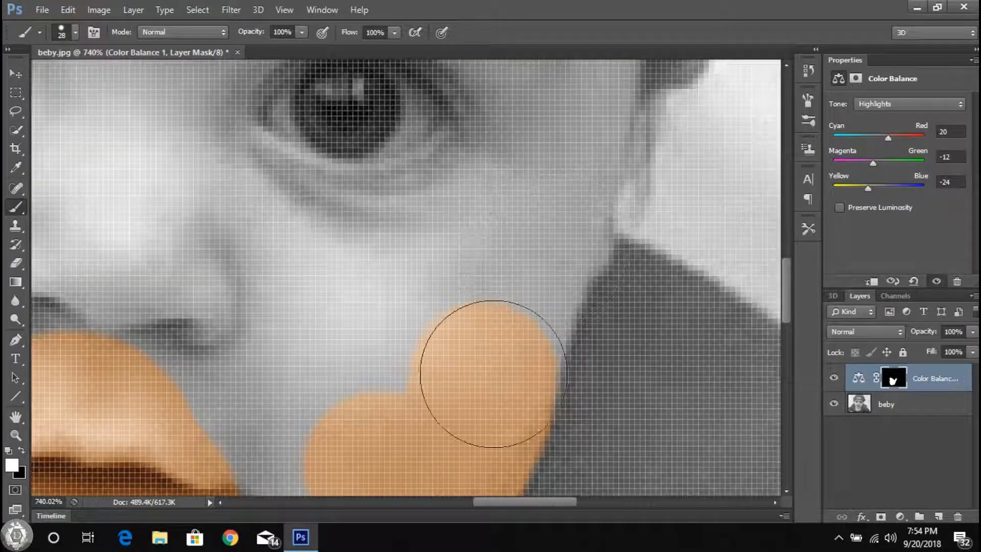
{"action": "left_click_drag", "start_coordinate": [567, 85], "coordinate": [514, 222]}
{"action": "scroll", "coordinate": [600, 269], "scroll_direction": "down", "scroll_amount": 6}
{"action": "scroll", "coordinate": [534, 343], "scroll_direction": "up", "scroll_amount": 7}
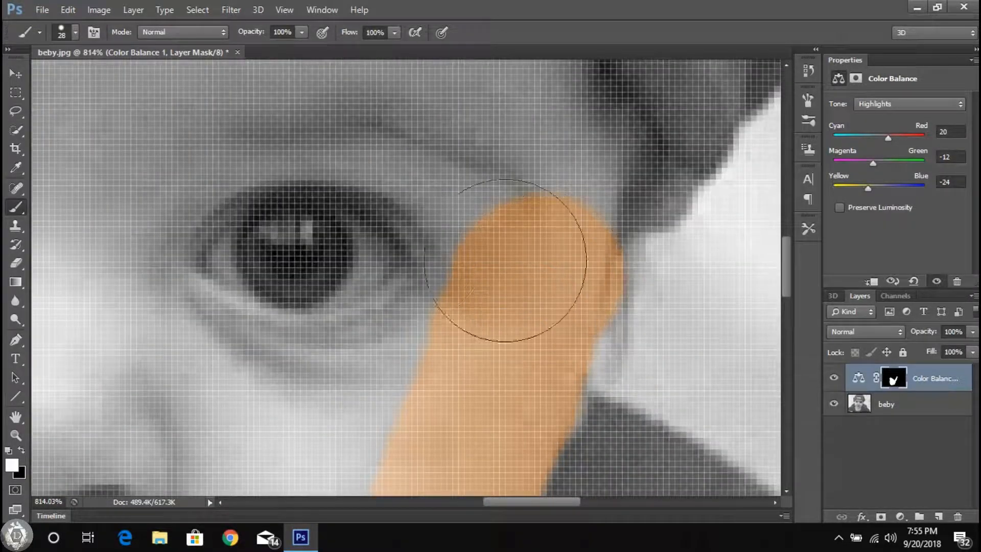
Step: Set the brush size to 9 px and paint the skin along the ear on the photo's right side
{"action": "right_click", "coordinate": [642, 327]}
{"action": "left_click", "coordinate": [551, 402]}
{"action": "scroll", "coordinate": [641, 331], "scroll_direction": "down", "scroll_amount": 8}
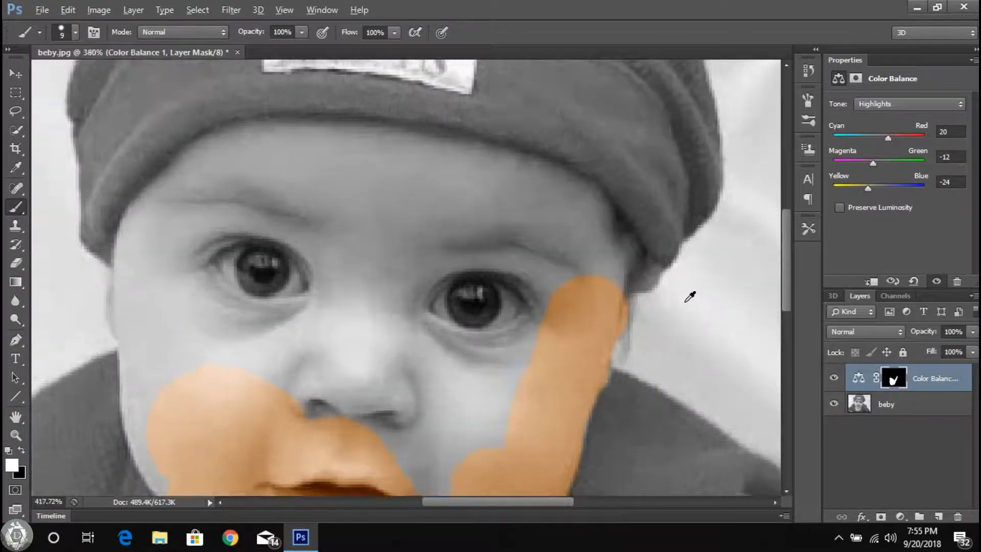
{"action": "scroll", "coordinate": [693, 327], "scroll_direction": "up", "scroll_amount": 9}
{"action": "left_click_drag", "start_coordinate": [529, 252], "coordinate": [527, 297]}
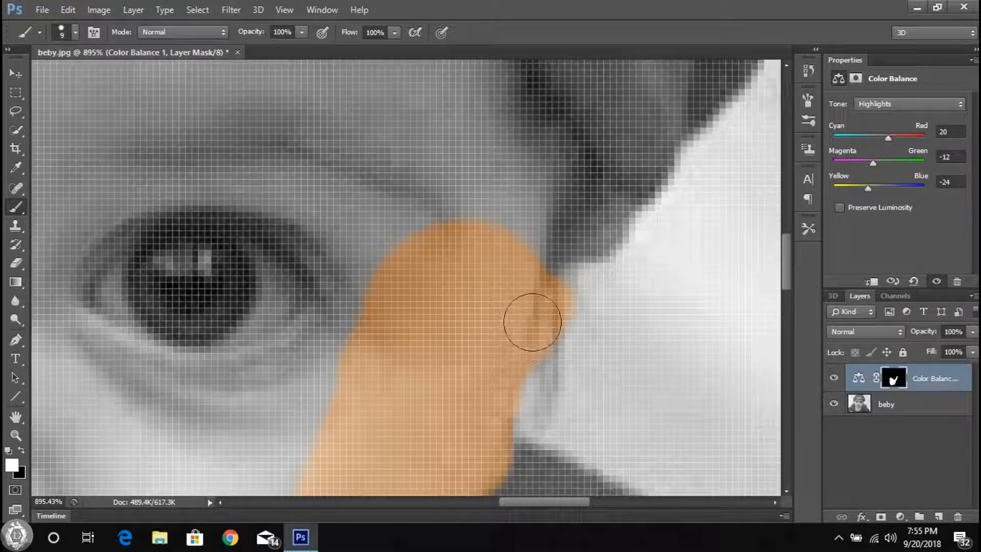
Step: Set the brush size to 2 px and paint the narrow upper part of the ear just below the cap
{"action": "scroll", "coordinate": [532, 326], "scroll_direction": "up", "scroll_amount": 2}
{"action": "right_click", "coordinate": [610, 325]}
{"action": "type", "text": "2"}
{"action": "key", "text": "Return"}
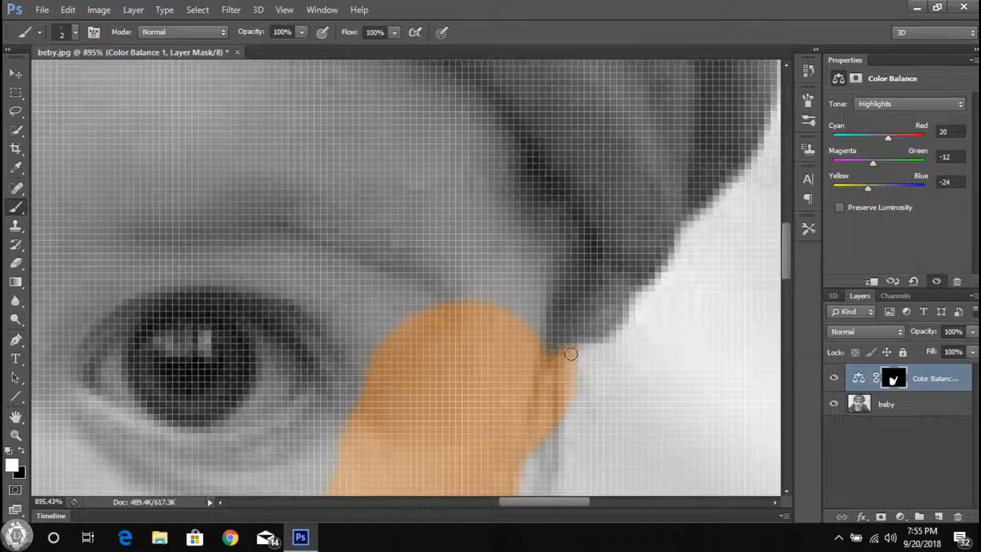
{"action": "scroll", "coordinate": [541, 306], "scroll_direction": "up", "scroll_amount": 1}
Step: Enlarge the brush to 15 px and paint the temple between the eyebrow's outer end and the cap
{"action": "right_click", "coordinate": [516, 249]}
{"action": "scroll", "coordinate": [601, 217], "scroll_direction": "up", "scroll_amount": 10}
{"action": "left_click", "coordinate": [376, 239]}
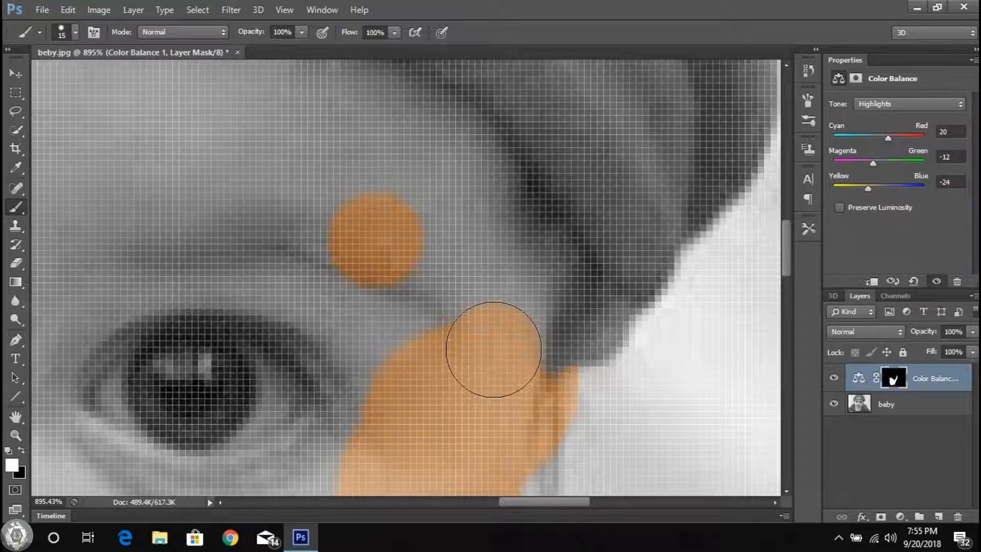
{"action": "left_click_drag", "start_coordinate": [493, 350], "coordinate": [493, 329]}
{"action": "scroll", "coordinate": [615, 266], "scroll_direction": "down", "scroll_amount": 9}
{"action": "left_click_drag", "start_coordinate": [549, 289], "coordinate": [498, 313]}
{"action": "scroll", "coordinate": [497, 339], "scroll_direction": "up", "scroll_amount": 3}
{"action": "left_click", "coordinate": [483, 335]}
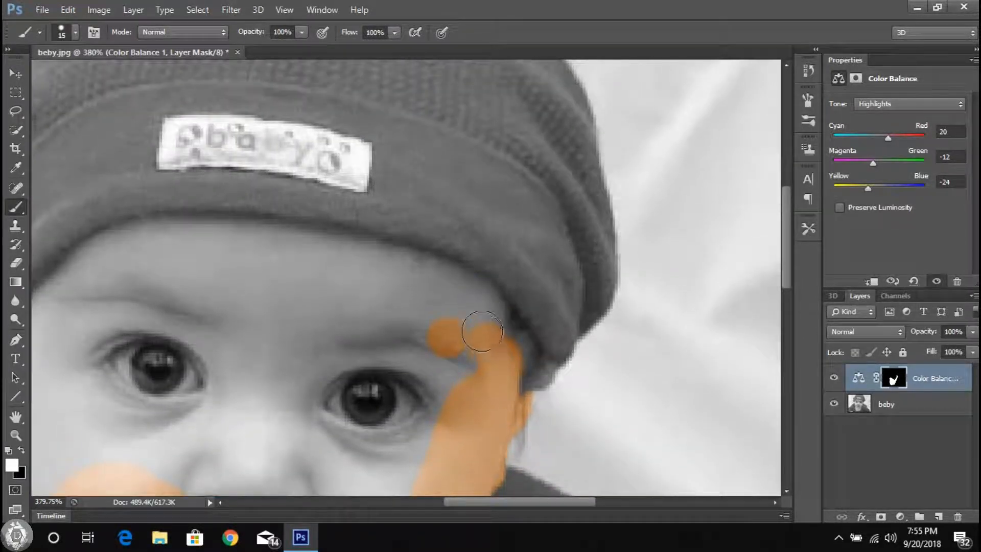
Step: Paint the upper forehead along the cap's edge, from the right temple to the area below the cap's label
{"action": "scroll", "coordinate": [485, 313], "scroll_direction": "up", "scroll_amount": 5}
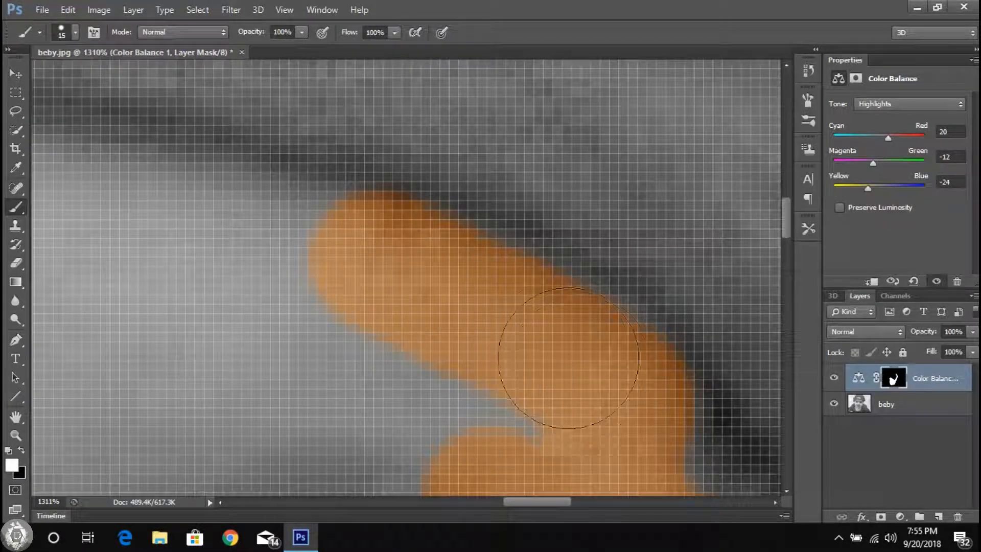
{"action": "scroll", "coordinate": [572, 366], "scroll_direction": "down", "scroll_amount": 5}
{"action": "scroll", "coordinate": [351, 289], "scroll_direction": "up", "scroll_amount": 3}
{"action": "scroll", "coordinate": [506, 280], "scroll_direction": "down", "scroll_amount": 5}
{"action": "scroll", "coordinate": [517, 247], "scroll_direction": "up", "scroll_amount": 5}
{"action": "left_click_drag", "start_coordinate": [448, 313], "coordinate": [634, 325]}
{"action": "scroll", "coordinate": [633, 329], "scroll_direction": "right", "scroll_amount": 5}
{"action": "left_click_drag", "start_coordinate": [431, 333], "coordinate": [620, 368]}
{"action": "scroll", "coordinate": [620, 367], "scroll_direction": "right", "scroll_amount": 3}
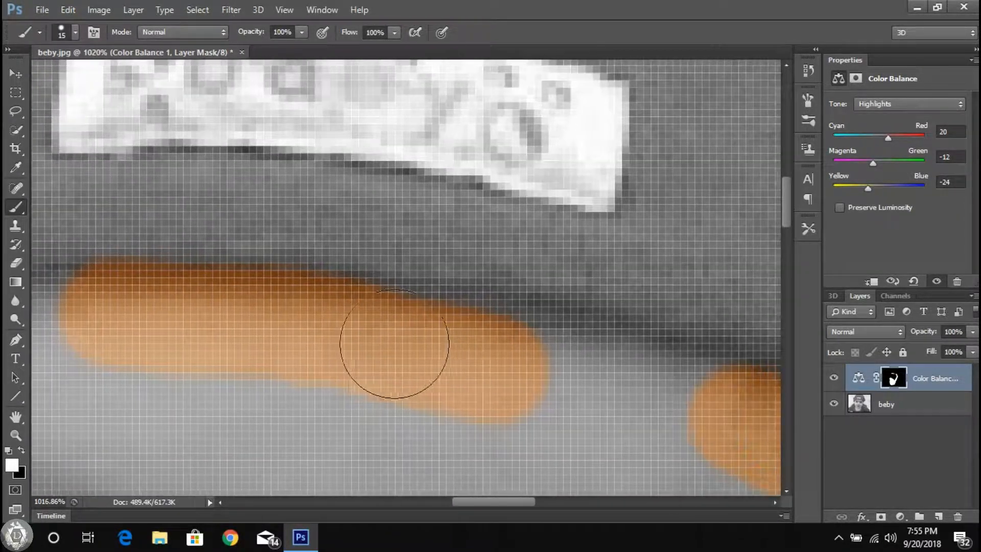
{"action": "scroll", "coordinate": [495, 368], "scroll_direction": "down", "scroll_amount": 5}
{"action": "scroll", "coordinate": [495, 339], "scroll_direction": "up", "scroll_amount": 3}
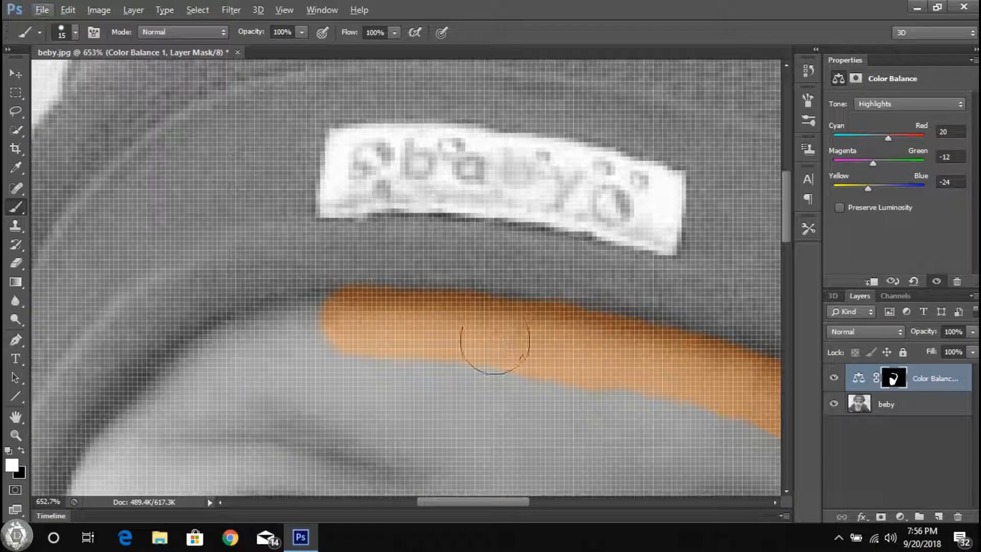
Step: Continue painting the forehead along the cap's curved edge on the photo's left side, down toward the temple
{"action": "scroll", "coordinate": [230, 326], "scroll_direction": "left", "scroll_amount": 3}
{"action": "scroll", "coordinate": [468, 274], "scroll_direction": "down", "scroll_amount": 2}
{"action": "scroll", "coordinate": [468, 275], "scroll_direction": "up", "scroll_amount": 4}
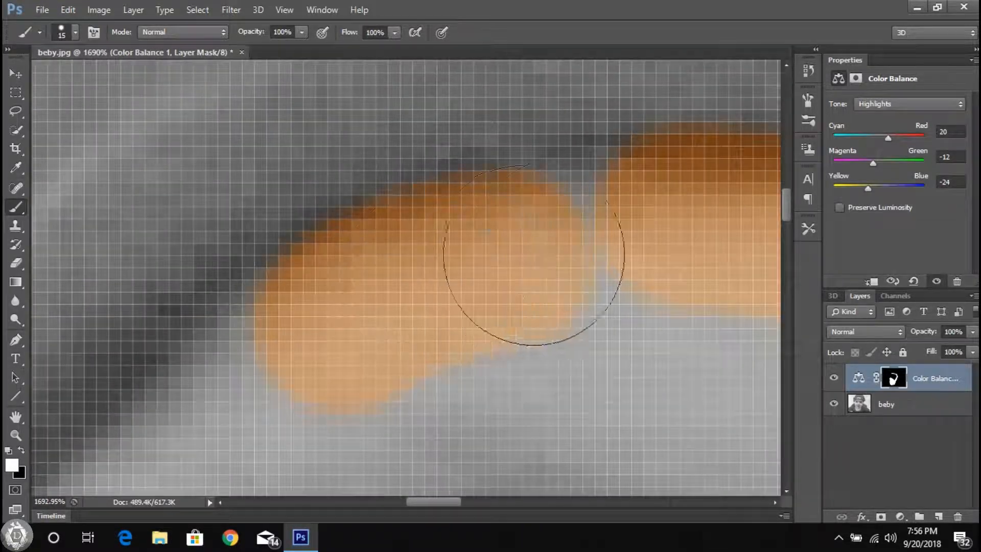
{"action": "left_click_drag", "start_coordinate": [522, 256], "coordinate": [613, 228]}
{"action": "scroll", "coordinate": [516, 308], "scroll_direction": "down", "scroll_amount": 5}
{"action": "scroll", "coordinate": [647, 217], "scroll_direction": "up", "scroll_amount": 5}
{"action": "scroll", "coordinate": [429, 398], "scroll_direction": "down", "scroll_amount": 5}
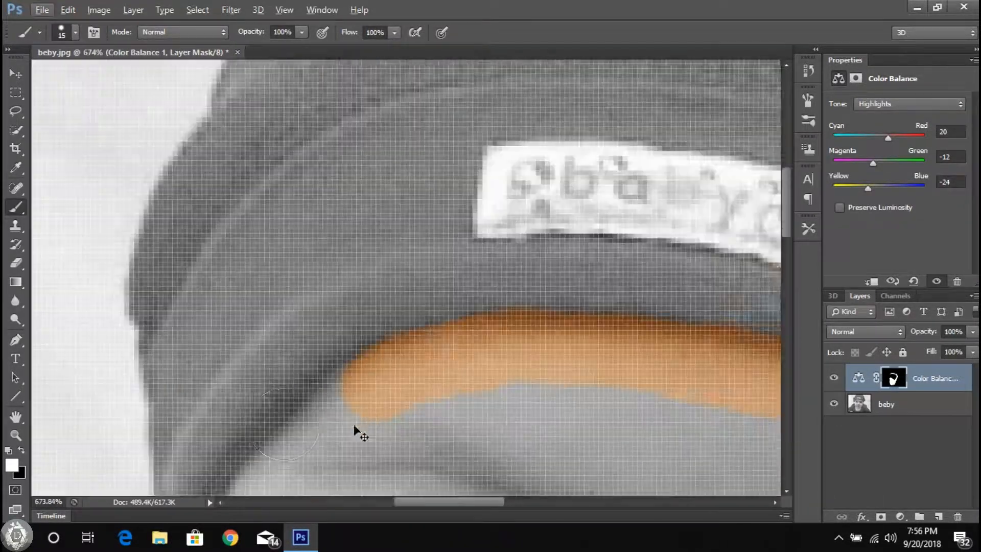
{"action": "scroll", "coordinate": [358, 425], "scroll_direction": "up", "scroll_amount": 4}
{"action": "scroll", "coordinate": [602, 142], "scroll_direction": "down", "scroll_amount": 3}
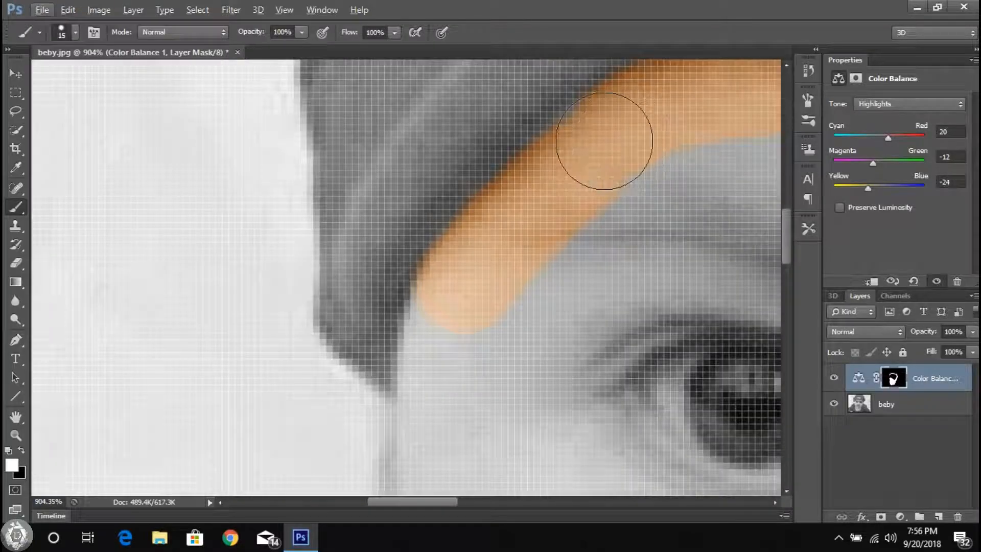
Step: Paint the left temple below the cap and continue down the face edge to the start of the ear
{"action": "scroll", "coordinate": [439, 302], "scroll_direction": "up", "scroll_amount": 3}
{"action": "scroll", "coordinate": [438, 350], "scroll_direction": "down", "scroll_amount": 3}
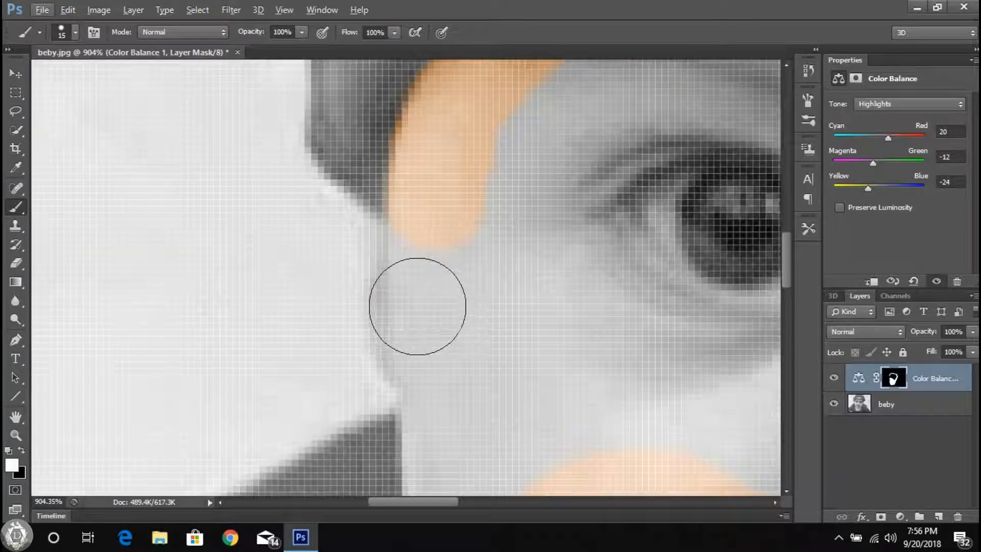
{"action": "scroll", "coordinate": [457, 286], "scroll_direction": "down", "scroll_amount": 3}
{"action": "scroll", "coordinate": [462, 276], "scroll_direction": "down", "scroll_amount": 3}
{"action": "scroll", "coordinate": [136, 243], "scroll_direction": "up", "scroll_amount": 3}
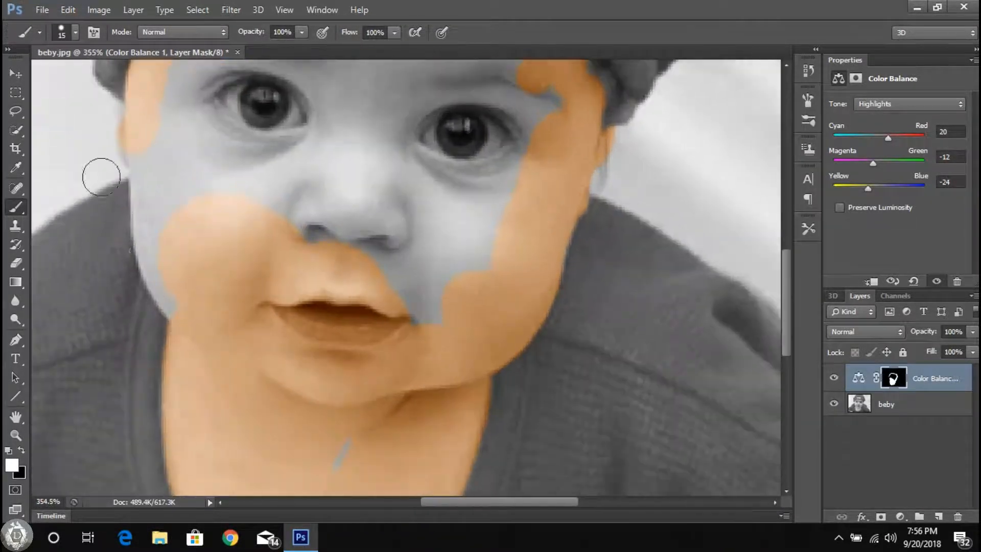
Step: Paint the ear on the photo's left side and the grey strip along the outer cheek down to the jaw
{"action": "scroll", "coordinate": [147, 229], "scroll_direction": "down", "scroll_amount": 3}
{"action": "scroll", "coordinate": [287, 216], "scroll_direction": "up", "scroll_amount": 4}
{"action": "scroll", "coordinate": [288, 216], "scroll_direction": "up", "scroll_amount": 1}
{"action": "scroll", "coordinate": [383, 271], "scroll_direction": "up", "scroll_amount": 3}
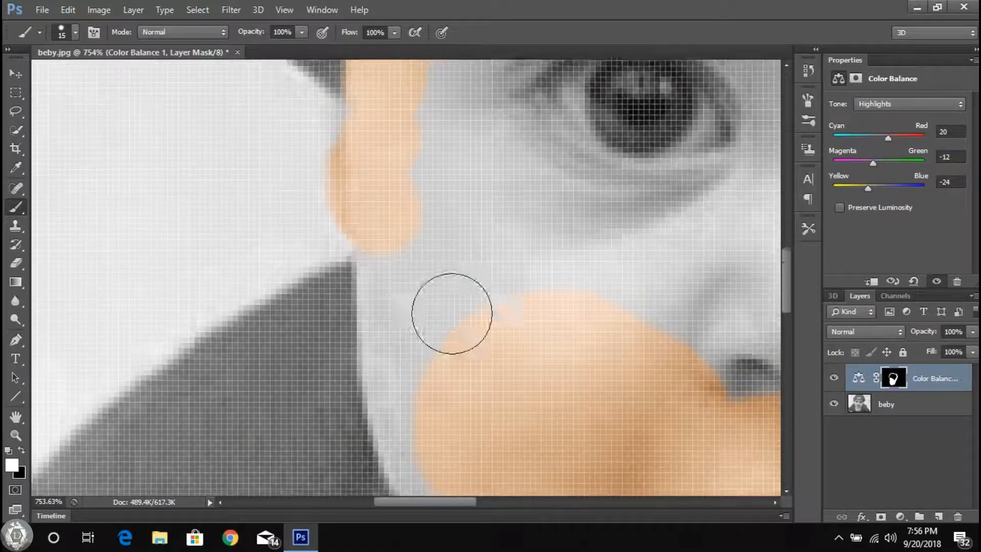
{"action": "scroll", "coordinate": [406, 194], "scroll_direction": "down", "scroll_amount": 5}
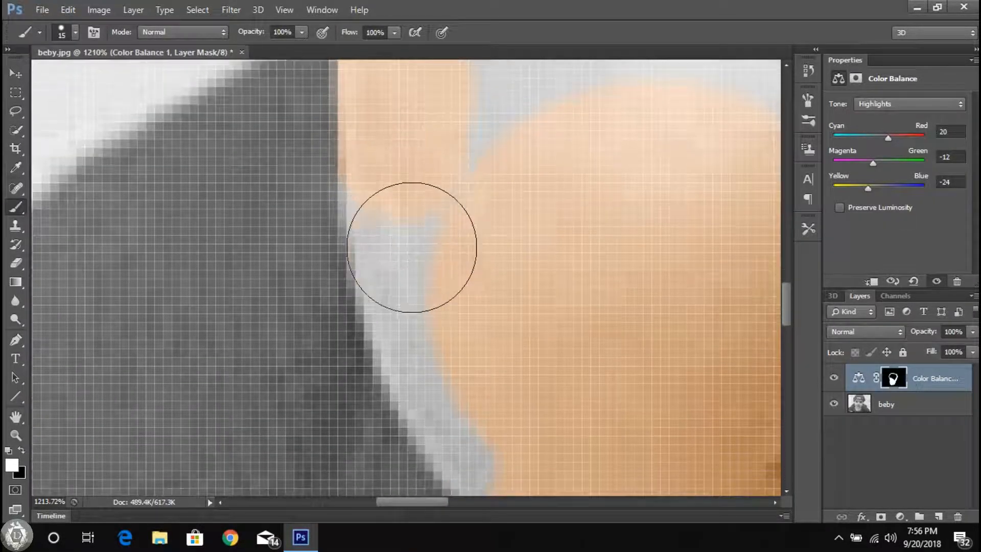
{"action": "scroll", "coordinate": [419, 204], "scroll_direction": "down", "scroll_amount": 3}
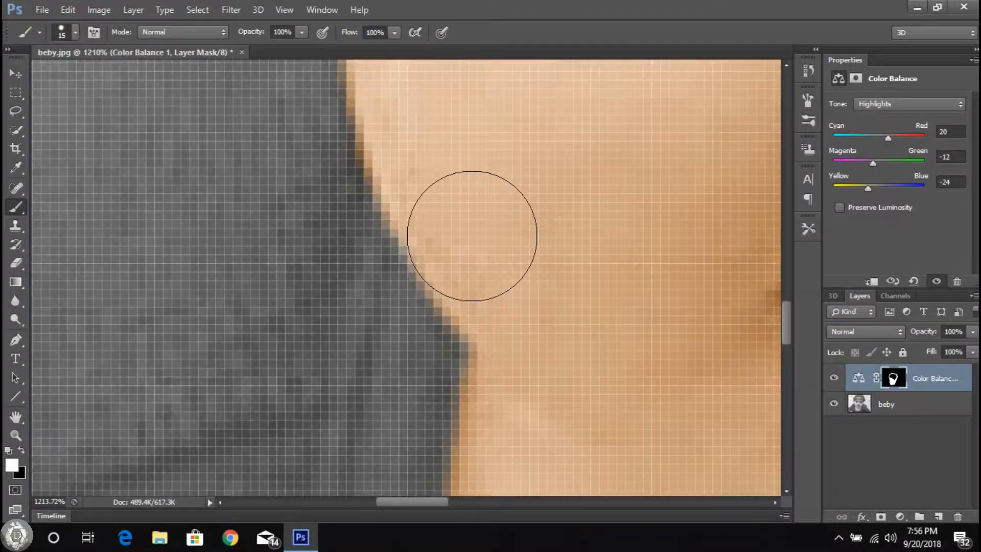
Step: Paint the skin below and above the eye on the photo's right side, leaving the eyeball uncolored
{"action": "scroll", "coordinate": [472, 236], "scroll_direction": "down", "scroll_amount": 6}
{"action": "scroll", "coordinate": [714, 220], "scroll_direction": "up", "scroll_amount": 4}
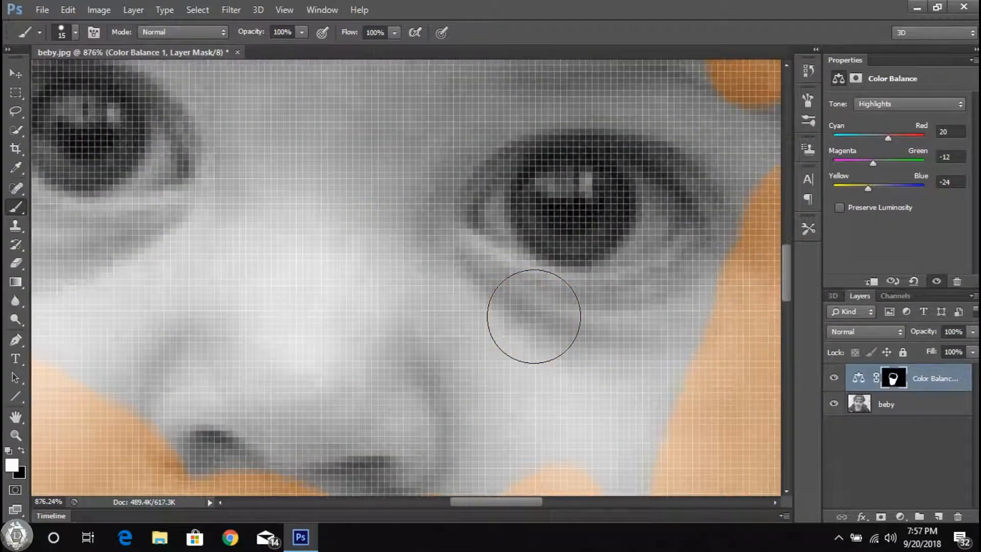
{"action": "mouse_move", "coordinate": [693, 298]}
{"action": "left_mouse_down"}
{"action": "mouse_move", "coordinate": [708, 272]}
{"action": "mouse_move", "coordinate": [638, 307]}
{"action": "mouse_move", "coordinate": [509, 315]}
{"action": "mouse_move", "coordinate": [421, 257]}
{"action": "left_mouse_up"}
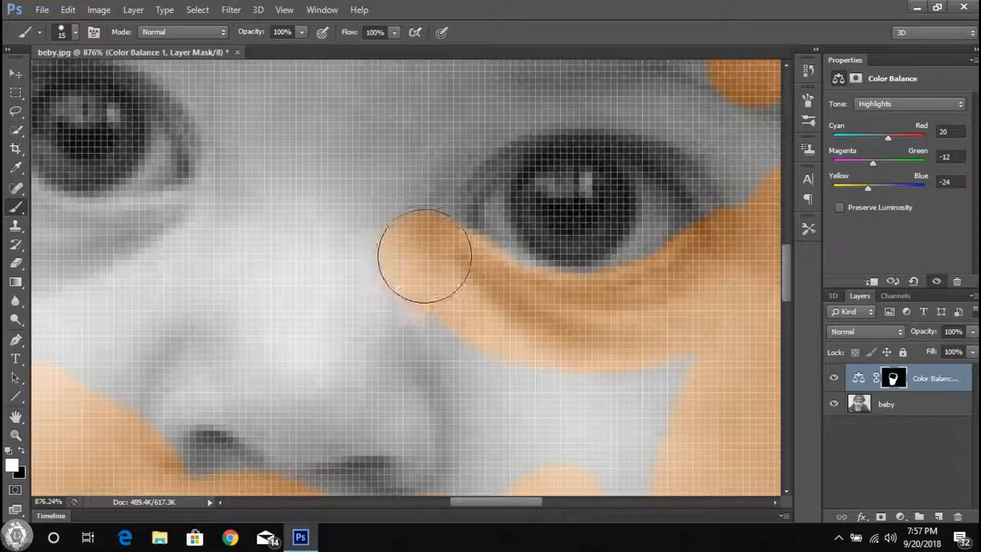
{"action": "left_click_drag", "start_coordinate": [507, 106], "coordinate": [600, 80]}
{"action": "left_click_drag", "start_coordinate": [672, 164], "coordinate": [736, 222]}
Step: Paint the upper and lower eyelids around the eye on the photo's left side, leaving the eyeball uncolored
{"action": "scroll", "coordinate": [521, 154], "scroll_direction": "down", "scroll_amount": 4}
{"action": "scroll", "coordinate": [314, 245], "scroll_direction": "up", "scroll_amount": 4}
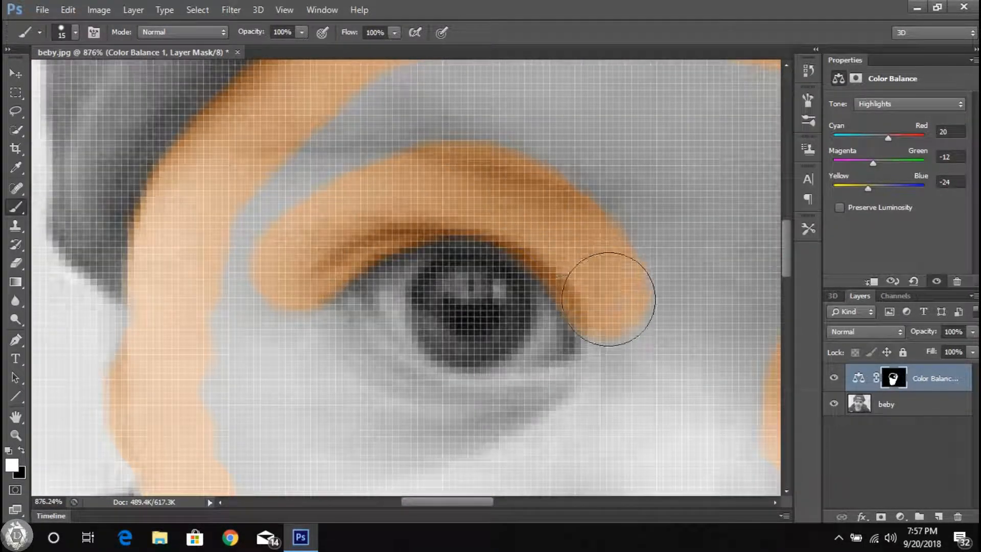
{"action": "mouse_move", "coordinate": [321, 318]}
{"action": "left_mouse_down"}
{"action": "mouse_move", "coordinate": [364, 378]}
{"action": "mouse_move", "coordinate": [435, 413]}
{"action": "mouse_move", "coordinate": [533, 420]}
{"action": "mouse_move", "coordinate": [603, 388]}
{"action": "left_mouse_up"}
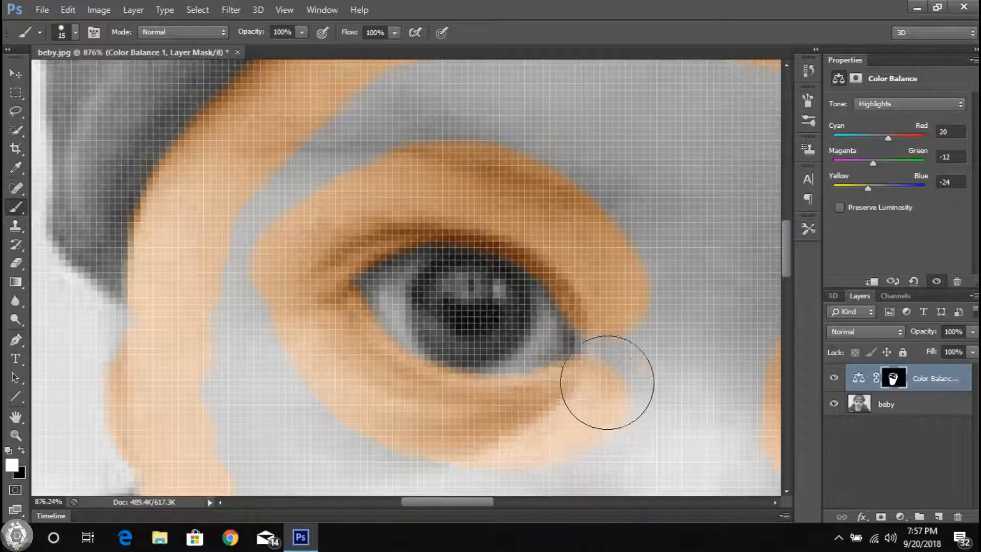
Step: Fill the remaining grey patches on the forehead, nose and cheeks with the mask brush
{"action": "scroll", "coordinate": [225, 251], "scroll_direction": "down", "scroll_amount": 5}
{"action": "scroll", "coordinate": [479, 350], "scroll_direction": "up", "scroll_amount": 2}
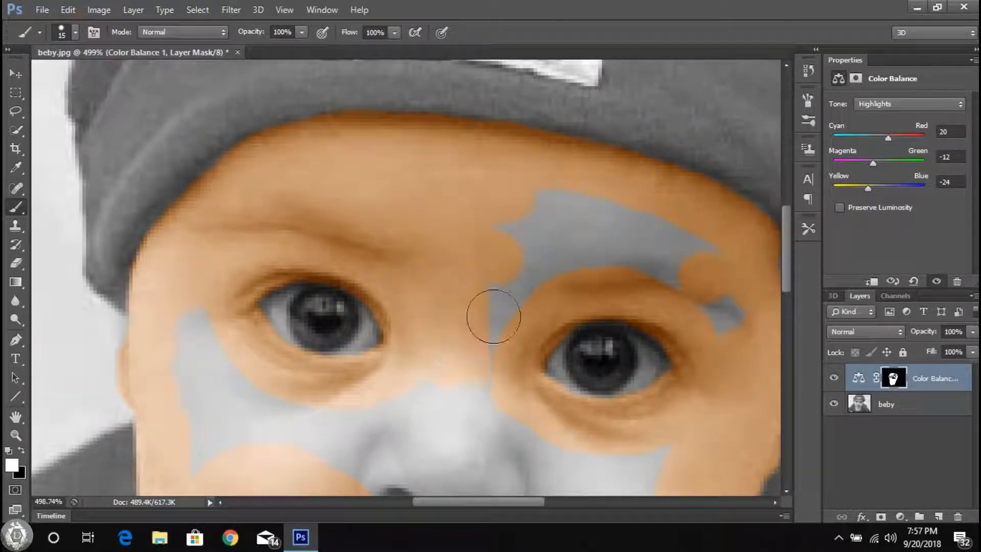
{"action": "scroll", "coordinate": [436, 259], "scroll_direction": "down", "scroll_amount": 3}
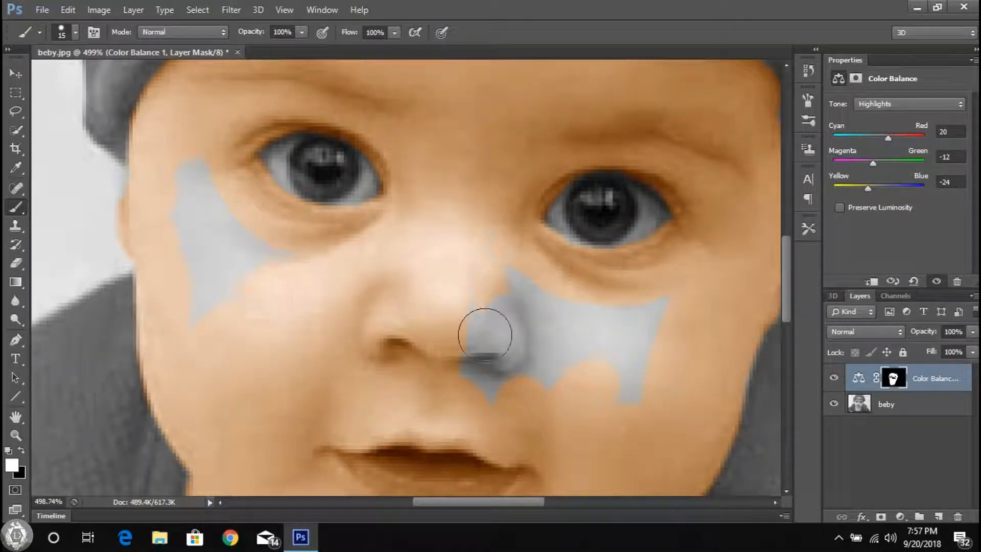
{"action": "scroll", "coordinate": [486, 401], "scroll_direction": "down", "scroll_amount": 6}
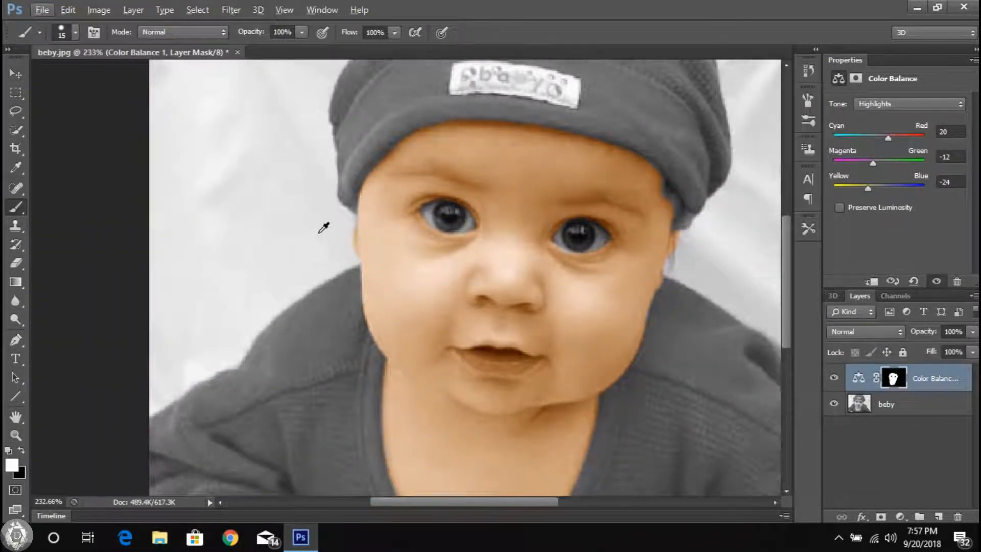
Step: Set the brush size to 6 px and touch up the upper edge of the ear on the photo's left side
{"action": "scroll", "coordinate": [321, 225], "scroll_direction": "up", "scroll_amount": 8}
{"action": "right_click", "coordinate": [449, 238]}
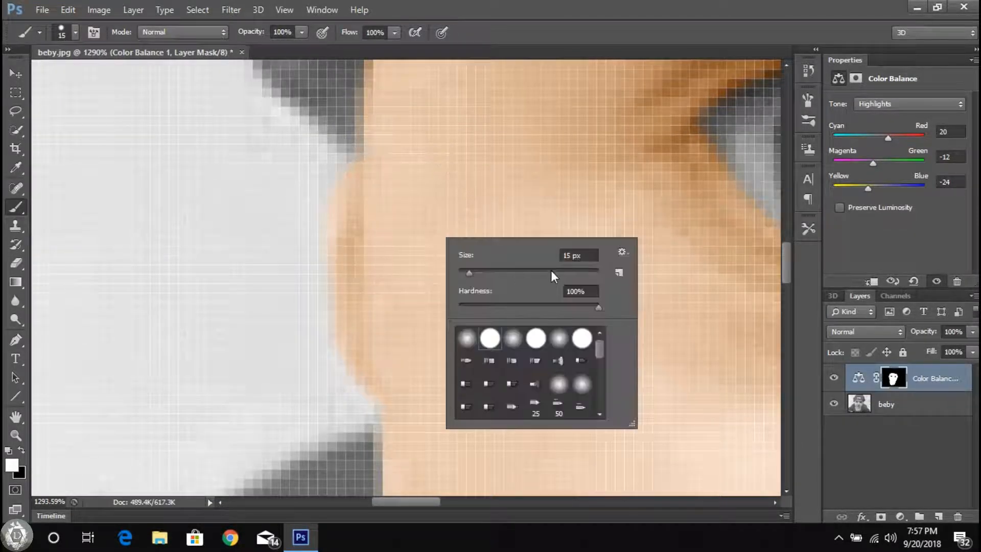
{"action": "type", "text": "6"}
{"action": "left_click", "coordinate": [349, 186]}
{"action": "scroll", "coordinate": [512, 279], "scroll_direction": "down", "scroll_amount": 9}
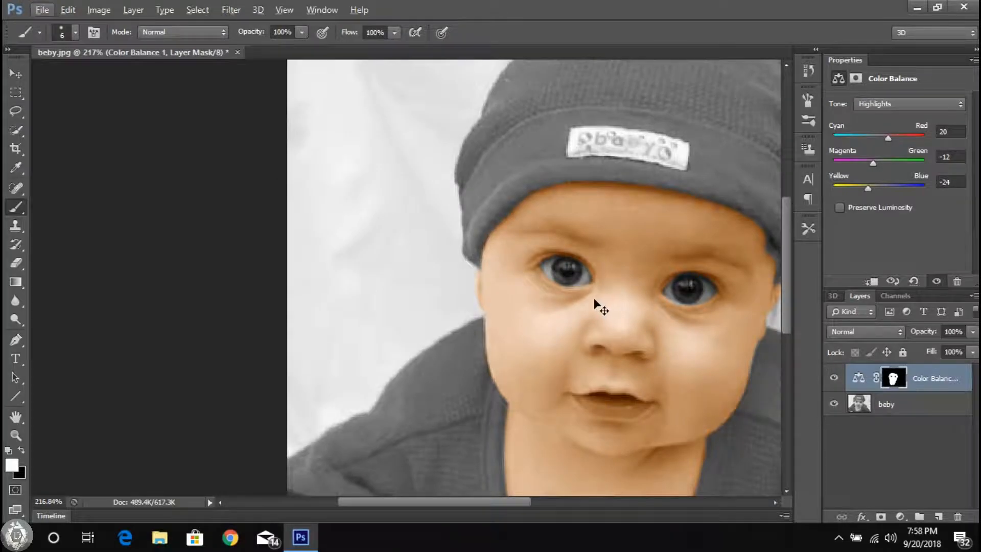
Step: Touch up the unpainted skin along the bottom of the neckline beside the shirt button
{"action": "scroll", "coordinate": [595, 303], "scroll_direction": "right", "scroll_amount": 1}
{"action": "scroll", "coordinate": [419, 300], "scroll_direction": "down", "scroll_amount": 1}
{"action": "scroll", "coordinate": [392, 438], "scroll_direction": "down", "scroll_amount": 2}
{"action": "scroll", "coordinate": [390, 311], "scroll_direction": "up", "scroll_amount": 10}
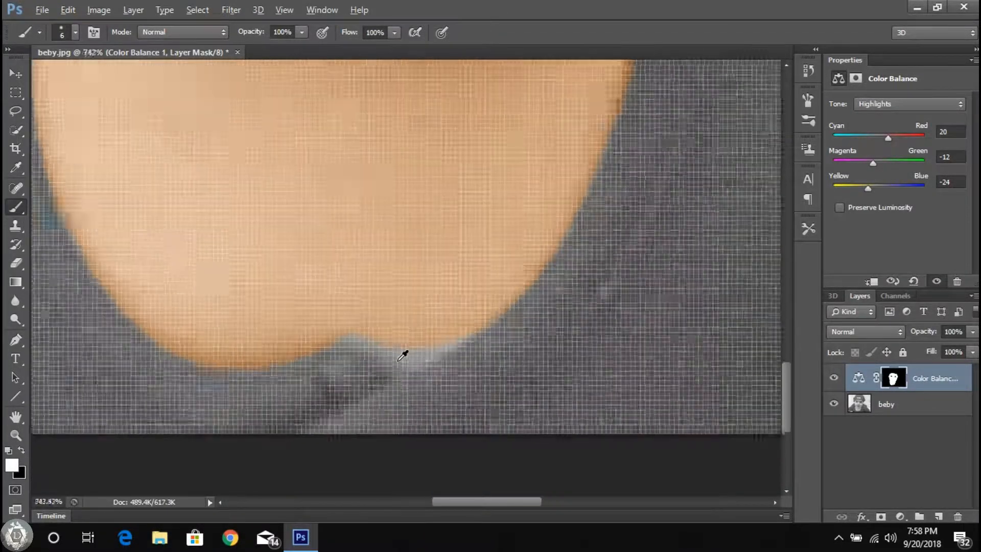
Step: Paint the baby's hand at the photo's lower-left edge with the skin tint
{"action": "scroll", "coordinate": [388, 343], "scroll_direction": "down", "scroll_amount": 5}
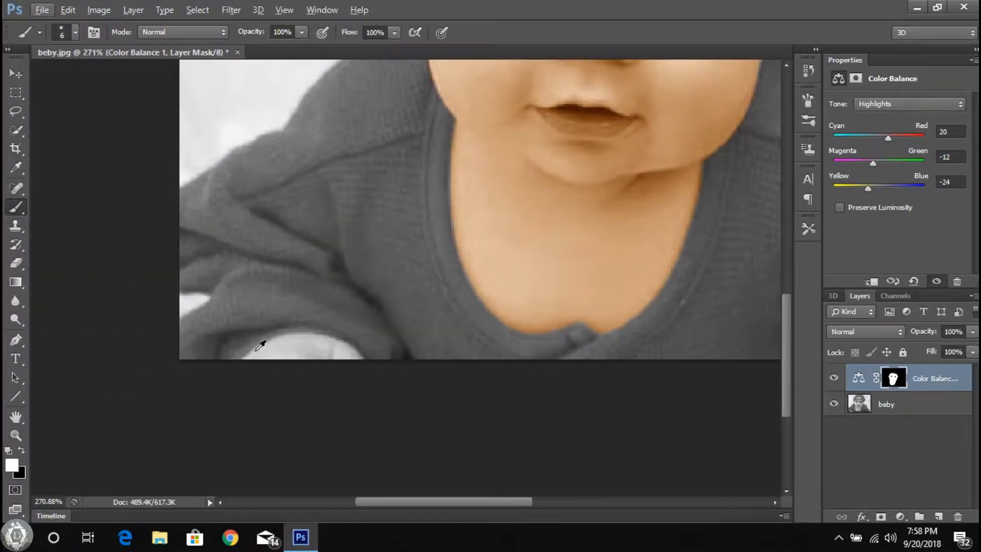
{"action": "scroll", "coordinate": [286, 340], "scroll_direction": "up", "scroll_amount": 6}
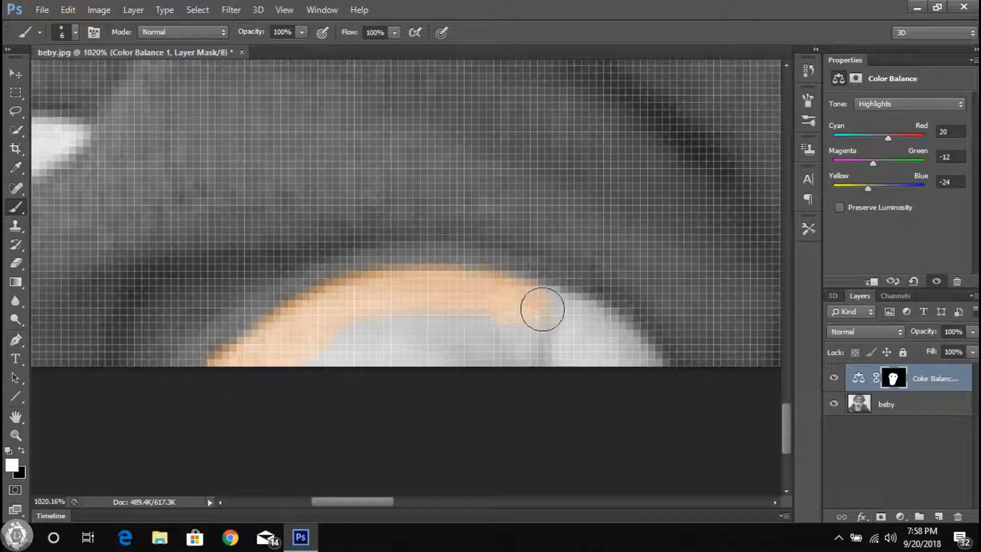
{"action": "scroll", "coordinate": [329, 340], "scroll_direction": "down", "scroll_amount": 8}
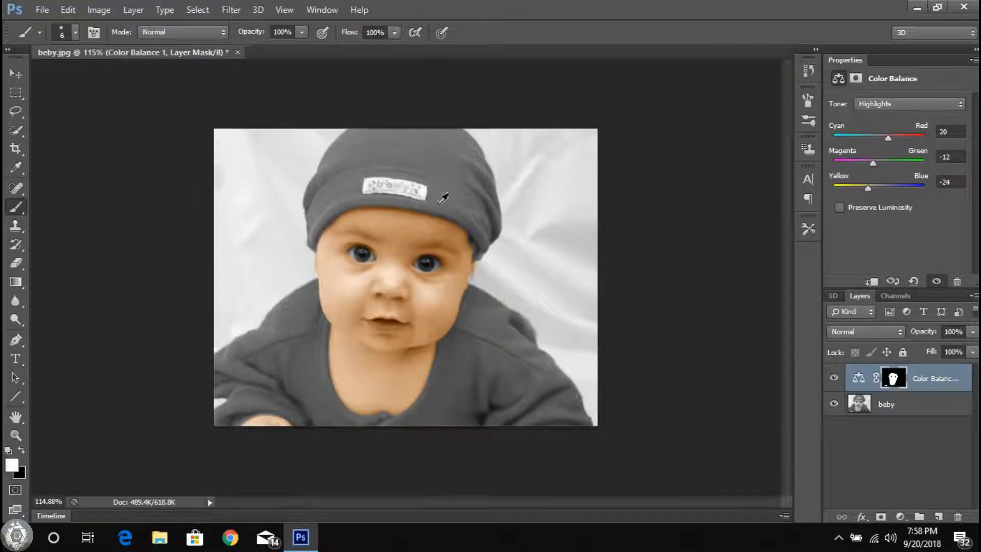
Step: Erase the skin tint spilling onto the background below the ear on the photo's right side, using a 2 px eraser
{"action": "scroll", "coordinate": [372, 314], "scroll_direction": "up", "scroll_amount": 2}
{"action": "scroll", "coordinate": [511, 266], "scroll_direction": "up", "scroll_amount": 5}
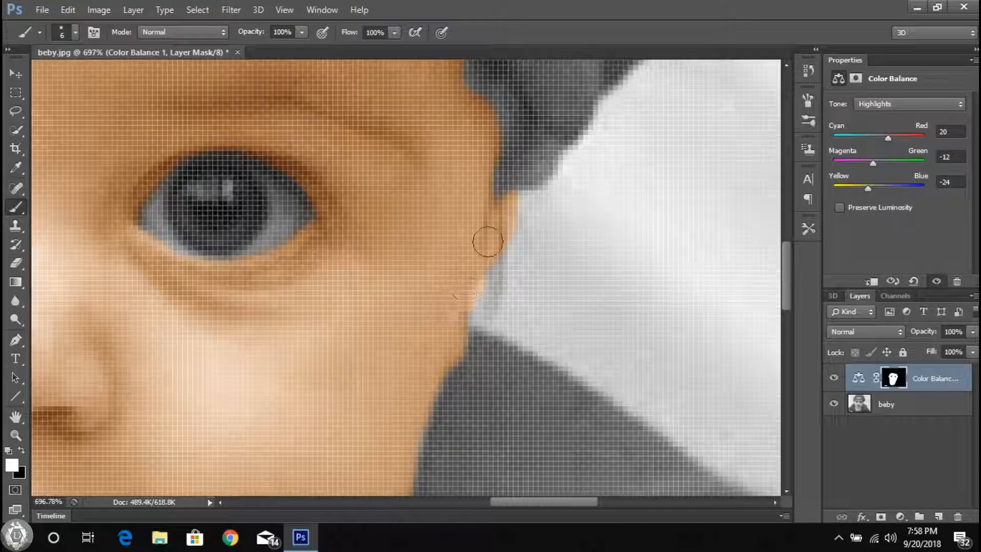
{"action": "scroll", "coordinate": [307, 255], "scroll_direction": "down", "scroll_amount": 8}
{"action": "scroll", "coordinate": [518, 263], "scroll_direction": "up", "scroll_amount": 9}
{"action": "key", "text": "e"}
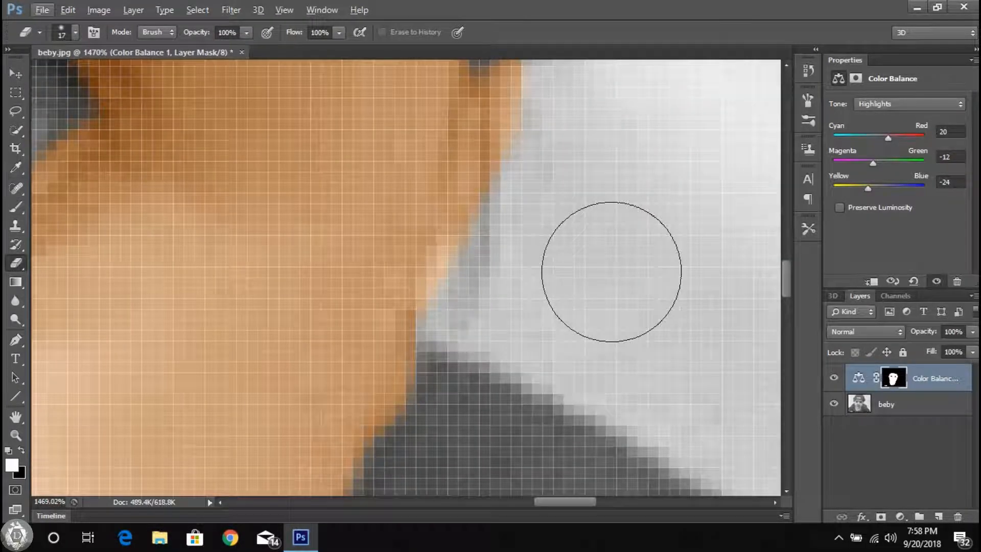
{"action": "right_click", "coordinate": [611, 271]}
{"action": "type", "text": "2"}
{"action": "key", "text": "Return"}
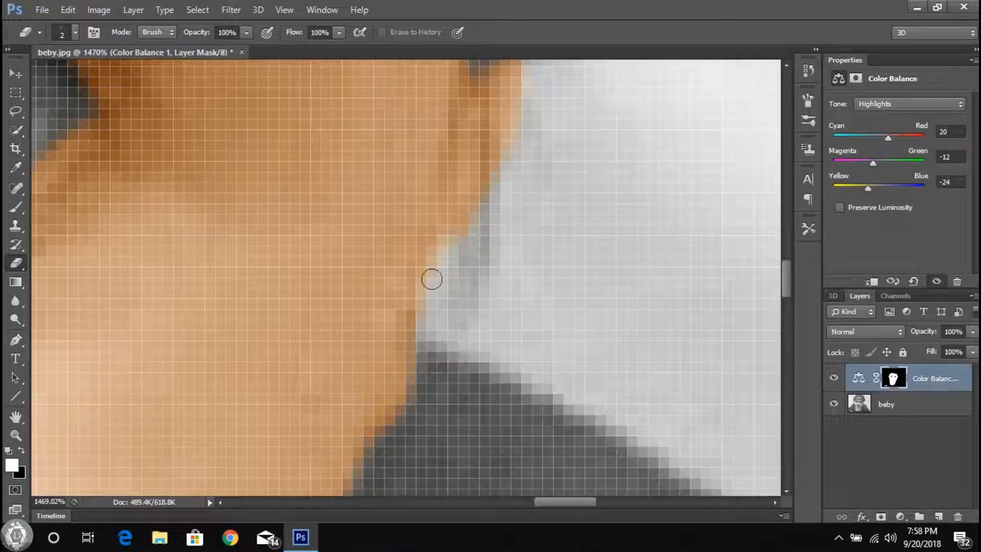
{"action": "scroll", "coordinate": [500, 229], "scroll_direction": "down", "scroll_amount": 10}
{"action": "scroll", "coordinate": [313, 273], "scroll_direction": "up", "scroll_amount": 3}
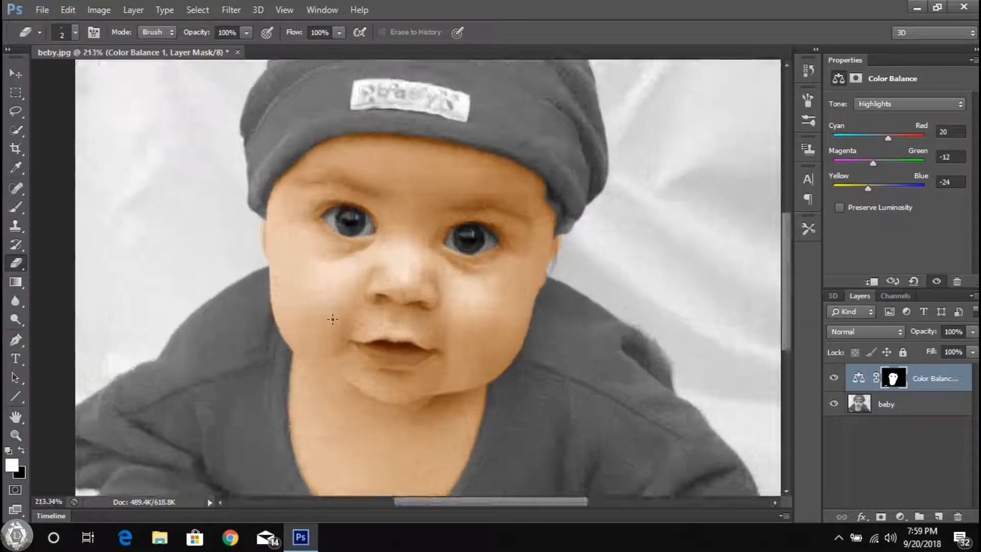
Step: Add a Hue/Saturation adjustment layer above the Color Balance layer and set its hue to -21
{"action": "right_click", "coordinate": [356, 318]}
{"action": "key", "text": "v"}
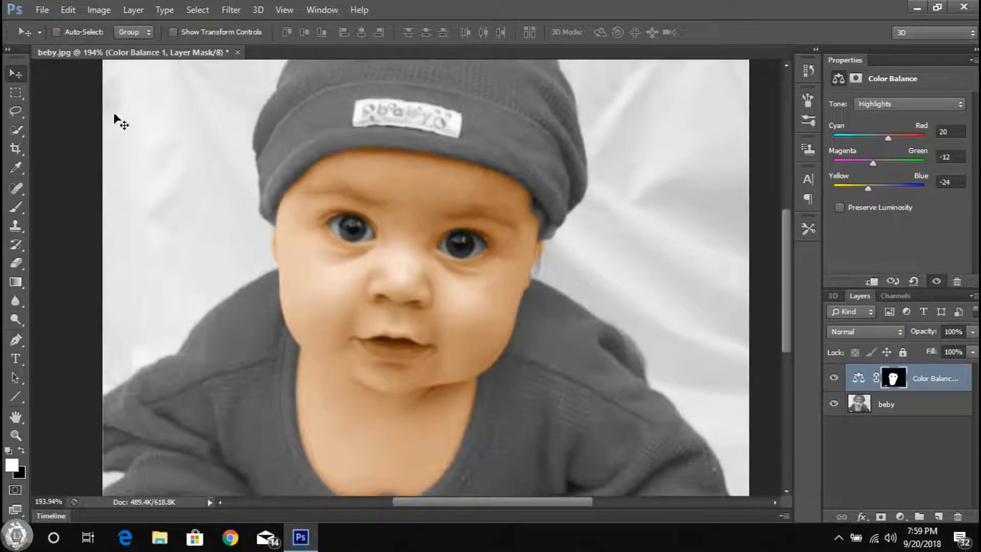
{"action": "left_click", "coordinate": [901, 513]}
{"action": "left_click", "coordinate": [869, 335]}
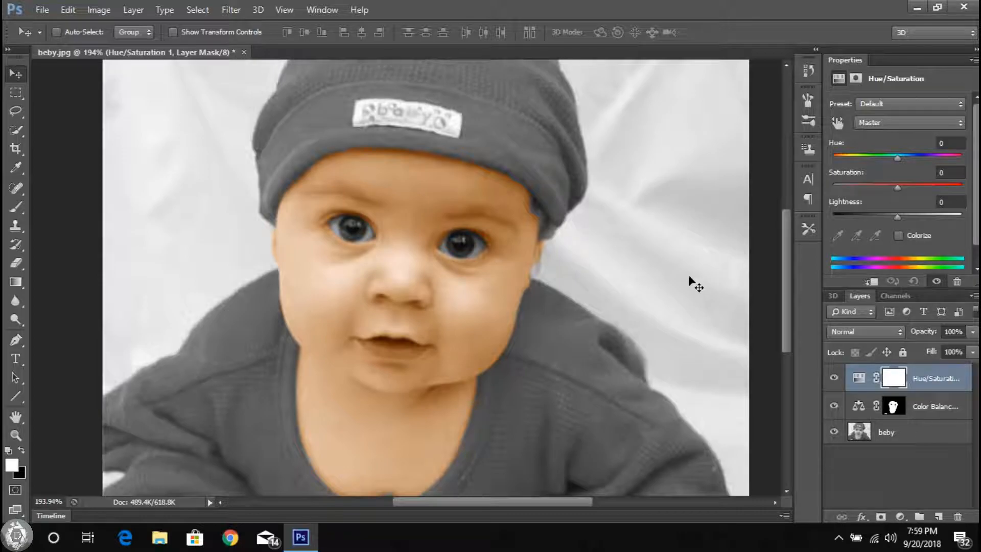
{"action": "mouse_move", "coordinate": [897, 158]}
{"action": "left_mouse_down"}
{"action": "mouse_move", "coordinate": [883, 158]}
{"action": "mouse_move", "coordinate": [890, 164]}
{"action": "left_mouse_up"}
{"action": "left_click", "coordinate": [950, 143]}
{"action": "left_click_drag", "start_coordinate": [956, 142], "coordinate": [934, 143]}
{"action": "type", "text": "-21"}
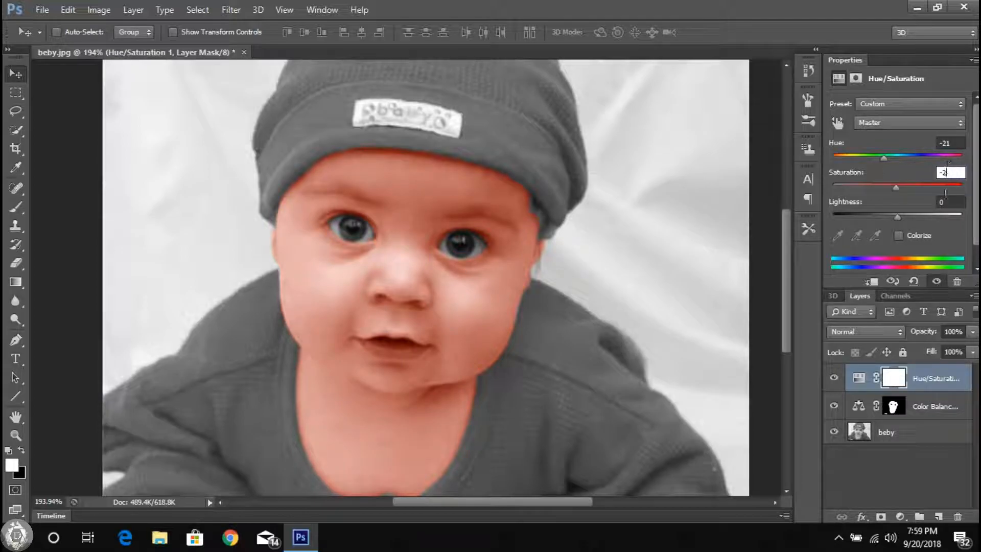
Step: Invert the Hue/Saturation layer's mask to black so its tint is hidden everywhere
{"action": "left_click", "coordinate": [894, 381]}
{"action": "left_click", "coordinate": [102, 11]}
{"action": "mouse_move", "coordinate": [214, 48]}
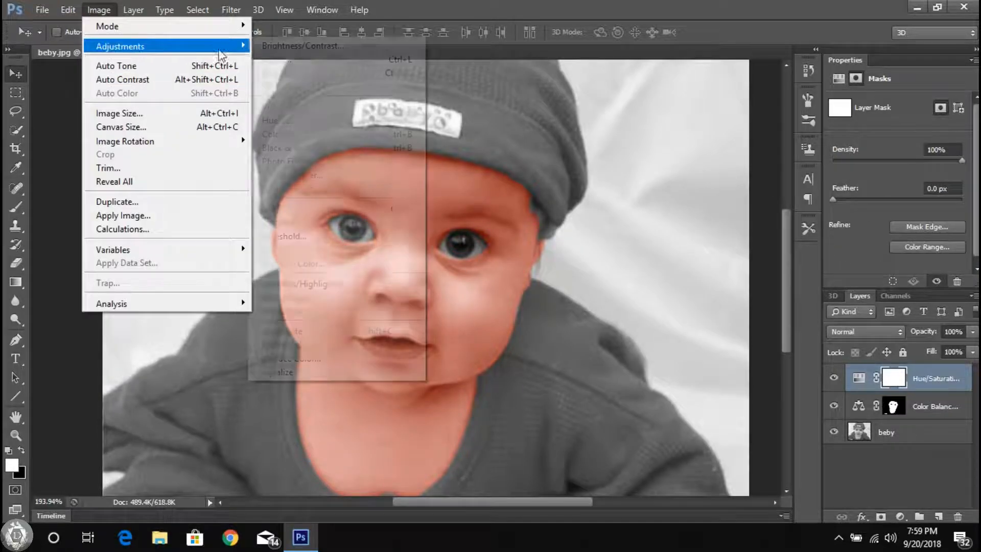
{"action": "left_click", "coordinate": [316, 211]}
Step: Paint white over the baby's lips on the Hue/Saturation mask to reveal the reddish tint there
{"action": "scroll", "coordinate": [383, 286], "scroll_direction": "up", "scroll_amount": 5}
{"action": "scroll", "coordinate": [384, 288], "scroll_direction": "up", "scroll_amount": 1}
{"action": "left_click", "coordinate": [16, 206]}
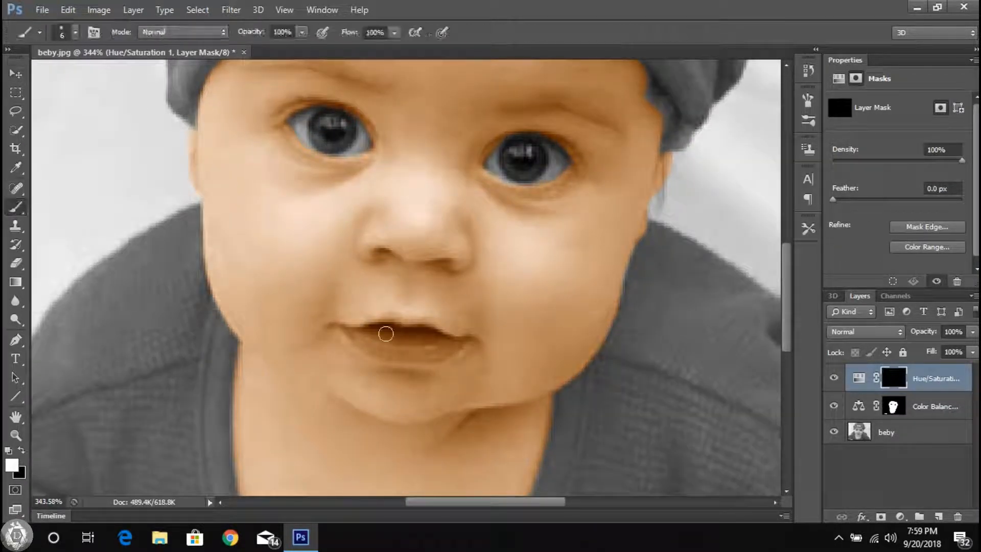
{"action": "scroll", "coordinate": [386, 344], "scroll_direction": "up", "scroll_amount": 13}
{"action": "mouse_move", "coordinate": [388, 352]}
{"action": "left_mouse_down"}
{"action": "mouse_move", "coordinate": [525, 394]}
{"action": "mouse_move", "coordinate": [621, 370]}
{"action": "mouse_move", "coordinate": [619, 348]}
{"action": "mouse_move", "coordinate": [554, 301]}
{"action": "mouse_move", "coordinate": [487, 311]}
{"action": "mouse_move", "coordinate": [398, 292]}
{"action": "mouse_move", "coordinate": [352, 337]}
{"action": "left_mouse_up"}
{"action": "left_click_drag", "start_coordinate": [528, 348], "coordinate": [573, 353]}
{"action": "mouse_move", "coordinate": [700, 331]}
{"action": "left_mouse_down"}
{"action": "mouse_move", "coordinate": [657, 298]}
{"action": "mouse_move", "coordinate": [678, 332]}
{"action": "left_mouse_up"}
Step: Set the brush size to 2 px and refine the lip tint at the mouth corner on the photo's right side
{"action": "right_click", "coordinate": [657, 298]}
{"action": "key", "text": "Return"}
{"action": "scroll", "coordinate": [650, 298], "scroll_direction": "up", "scroll_amount": 6}
{"action": "left_click_drag", "start_coordinate": [656, 291], "coordinate": [629, 287]}
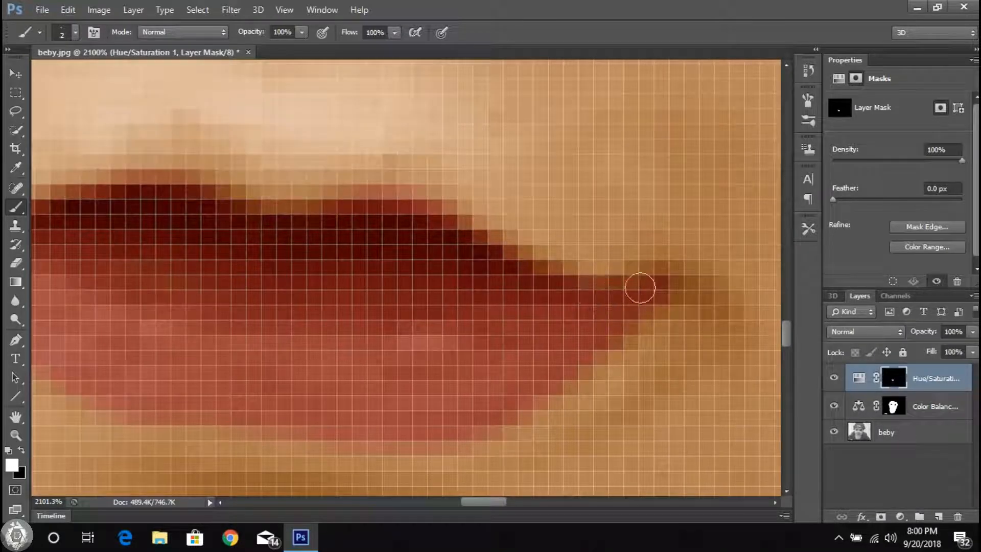
{"action": "scroll", "coordinate": [350, 307], "scroll_direction": "down", "scroll_amount": 6}
{"action": "scroll", "coordinate": [343, 294], "scroll_direction": "up", "scroll_amount": 6}
{"action": "scroll", "coordinate": [462, 304], "scroll_direction": "down", "scroll_amount": 20}
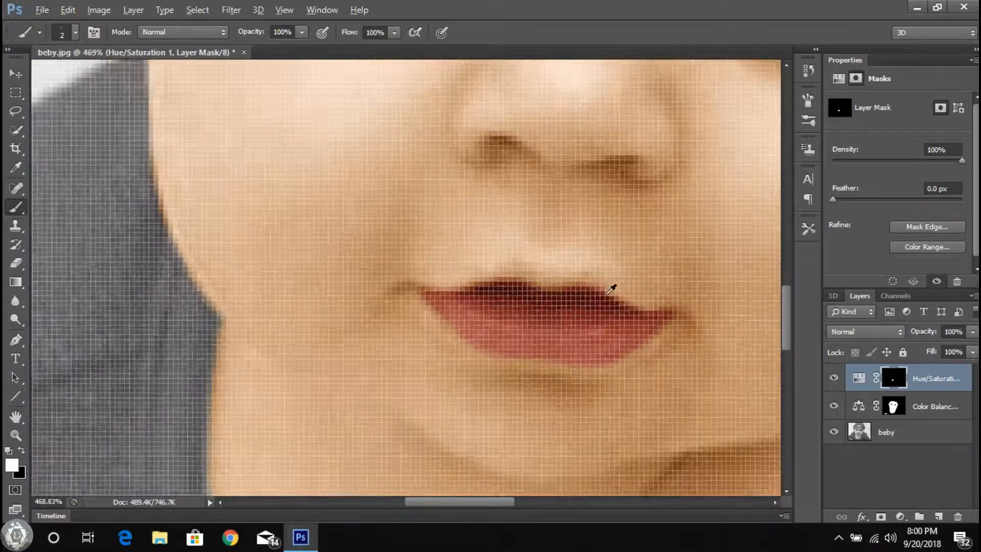
{"action": "scroll", "coordinate": [371, 319], "scroll_direction": "up", "scroll_amount": 8}
{"action": "scroll", "coordinate": [347, 330], "scroll_direction": "down", "scroll_amount": 3}
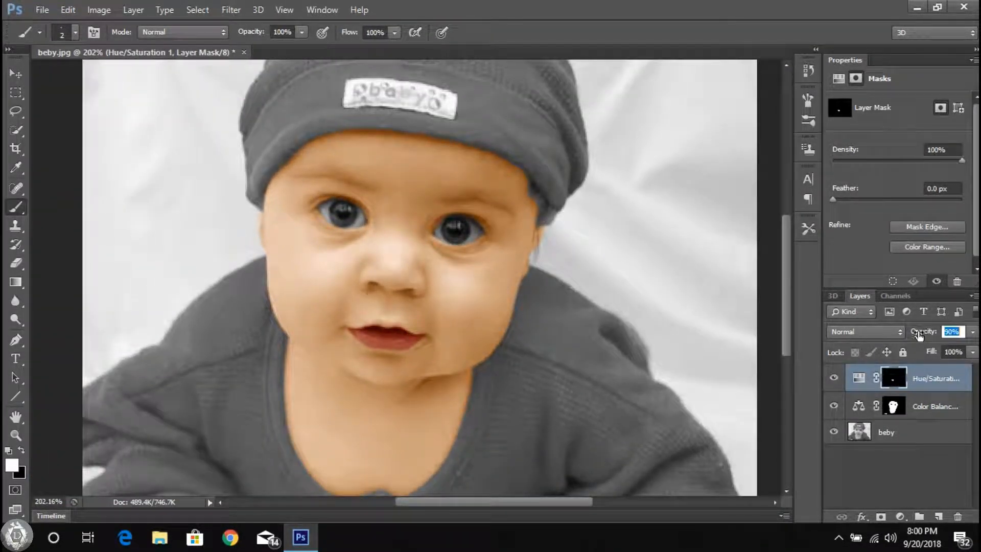
Step: Lower the Hue/Saturation layer's opacity to 78% to soften the lip color
{"action": "left_click_drag", "start_coordinate": [898, 333], "coordinate": [910, 337]}
{"action": "scroll", "coordinate": [286, 262], "scroll_direction": "down", "scroll_amount": 7}
{"action": "scroll", "coordinate": [276, 261], "scroll_direction": "up", "scroll_amount": 3}
Step: Add a second Color Balance adjustment layer on top of the Hue/Saturation layer
{"action": "left_click", "coordinate": [10, 76]}
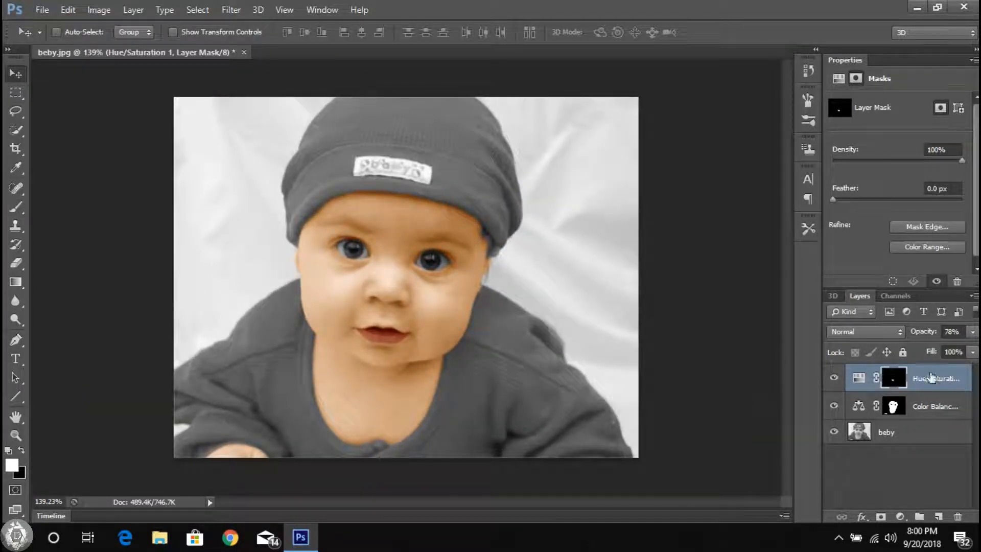
{"action": "left_click", "coordinate": [900, 516]}
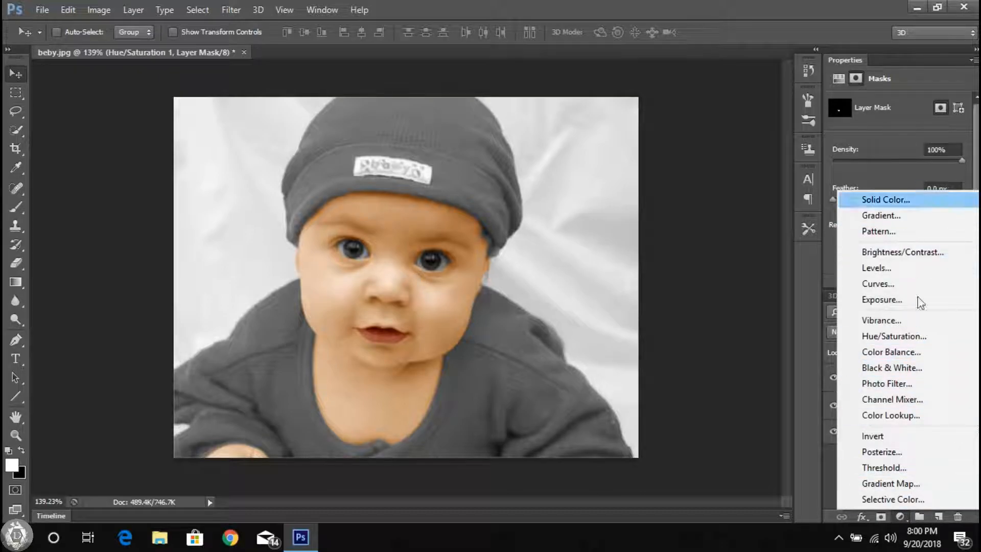
{"action": "left_click", "coordinate": [914, 348]}
Step: Rename the skin's Color Balance layer as "face"
{"action": "double_click", "coordinate": [940, 434]}
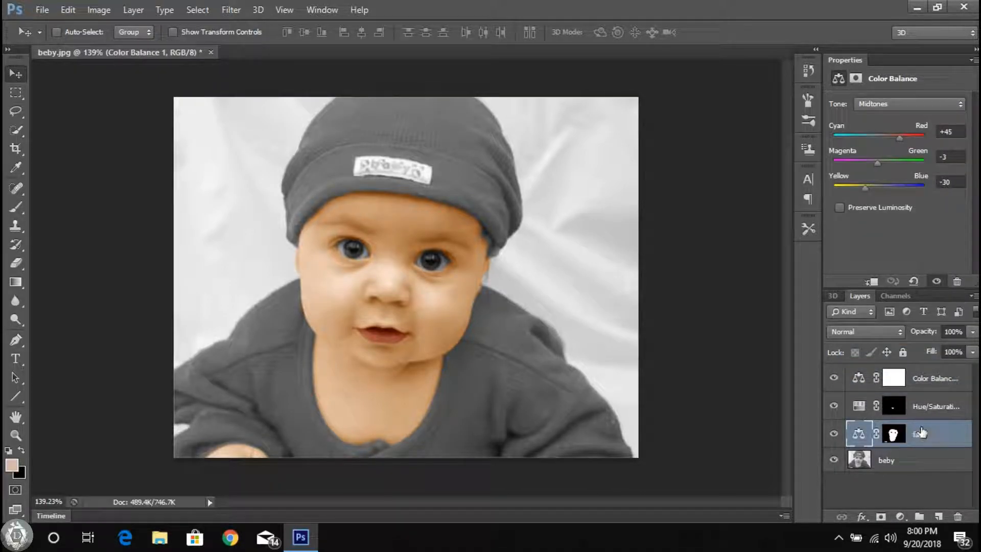
{"action": "double_click", "coordinate": [934, 407]}
{"action": "left_click", "coordinate": [968, 475]}
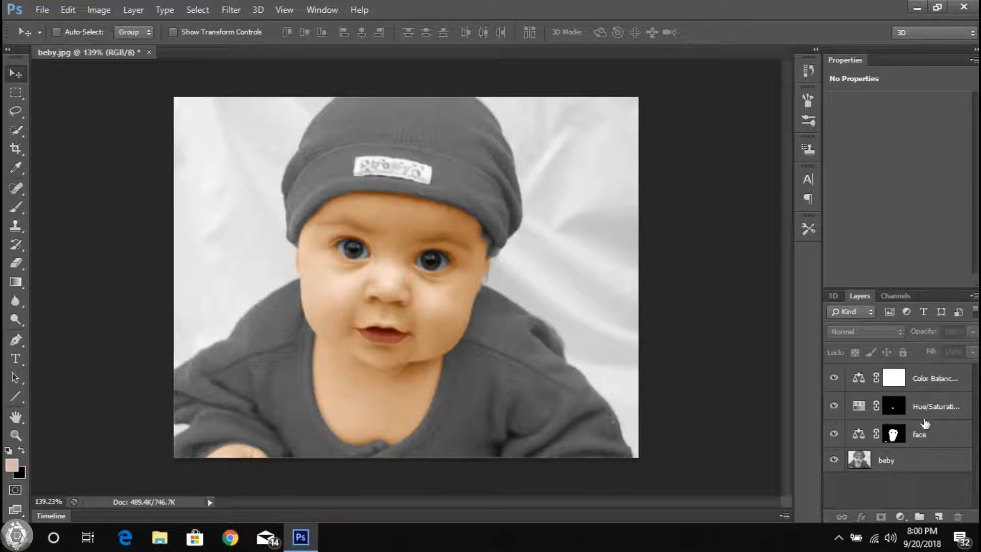
Step: Shift the midtones of the new Color Balance layer strongly toward red, magenta and yellow
{"action": "left_click", "coordinate": [941, 380]}
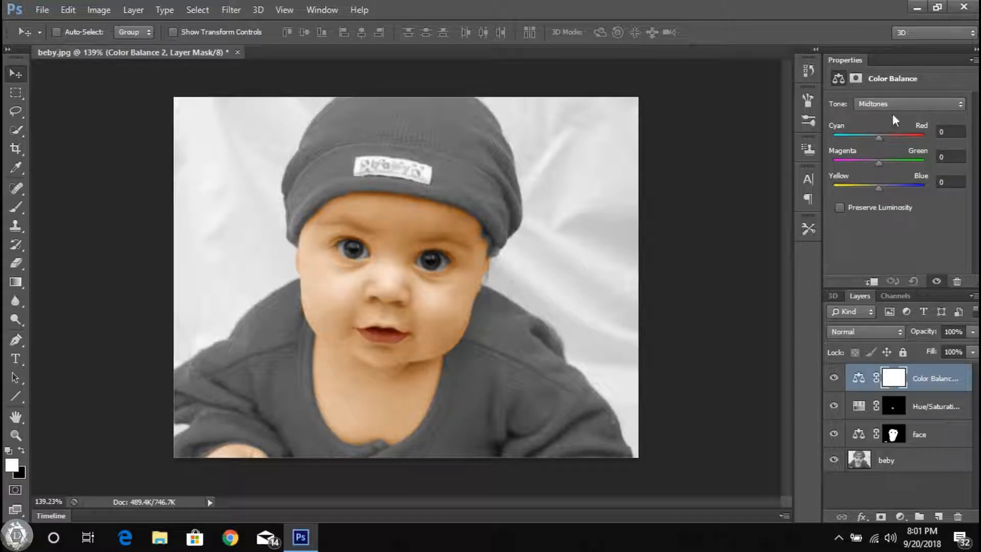
{"action": "left_click_drag", "start_coordinate": [891, 137], "coordinate": [924, 137]}
{"action": "left_click_drag", "start_coordinate": [879, 163], "coordinate": [855, 188]}
Step: Set the new Color Balance layer's shadows to +17 cyan-red, -58 magenta-green and -17 yellow-blue
{"action": "left_click", "coordinate": [909, 103]}
{"action": "left_click", "coordinate": [874, 115]}
{"action": "left_click_drag", "start_coordinate": [878, 136], "coordinate": [852, 165]}
{"action": "left_click", "coordinate": [903, 105]}
{"action": "left_click", "coordinate": [874, 136]}
{"action": "left_click", "coordinate": [904, 103]}
{"action": "left_click", "coordinate": [895, 127]}
{"action": "left_click", "coordinate": [911, 103]}
{"action": "left_click", "coordinate": [877, 117]}
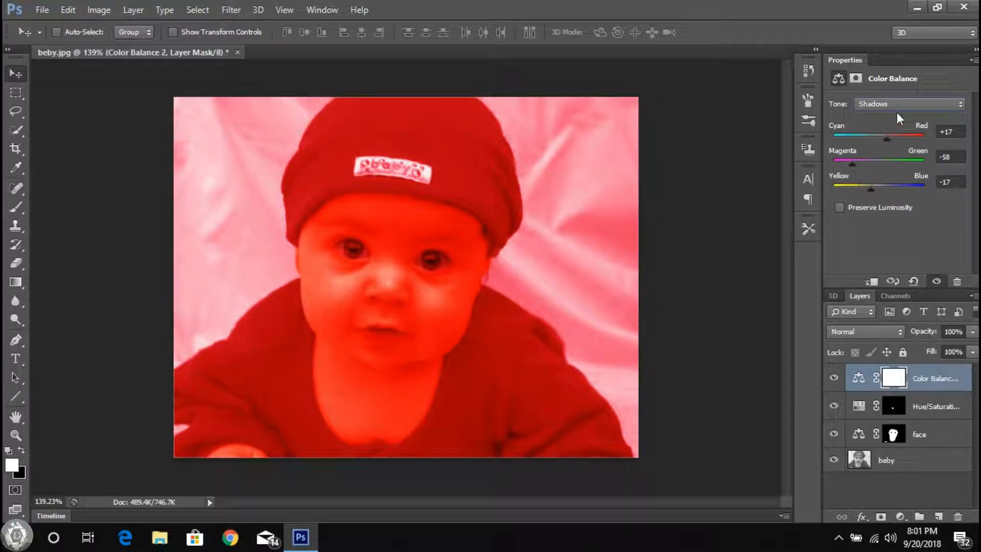
Step: Invert the new Color Balance layer's mask to black so the red tint is hidden
{"action": "left_click", "coordinate": [98, 10]}
{"action": "mouse_move", "coordinate": [133, 44]}
{"action": "left_click", "coordinate": [275, 206]}
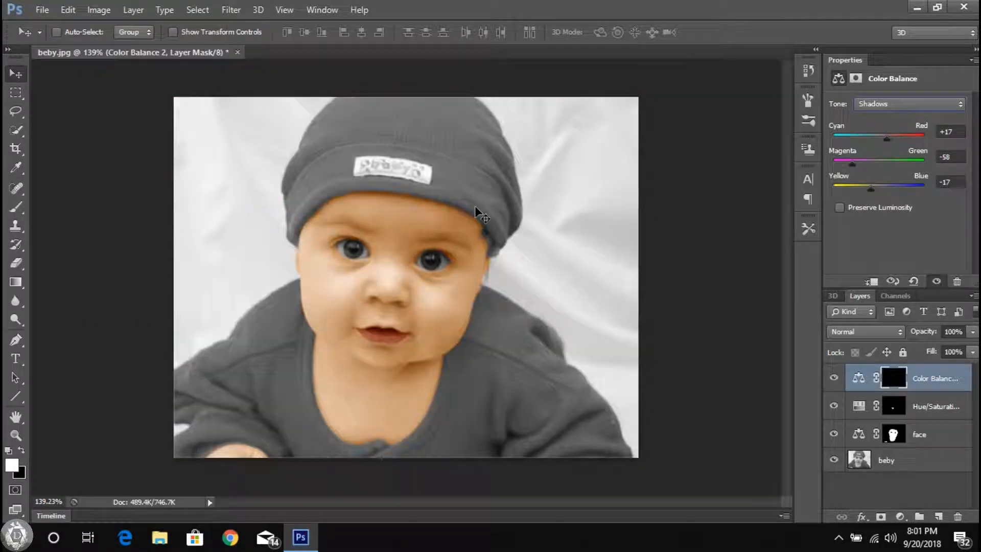
Step: Paint the red tint across the hat's crown above the label with a 42 px brush on the mask
{"action": "left_click", "coordinate": [16, 207]}
{"action": "scroll", "coordinate": [309, 97], "scroll_direction": "up", "scroll_amount": 5}
{"action": "right_click", "coordinate": [321, 200]}
{"action": "left_click_drag", "start_coordinate": [350, 147], "coordinate": [379, 159]}
{"action": "key", "text": "ctrl+z"}
{"action": "left_click_drag", "start_coordinate": [307, 193], "coordinate": [533, 178]}
Step: Extend the red tint down the hat's side on the photo's left and along its upper edge
{"action": "scroll", "coordinate": [210, 286], "scroll_direction": "up", "scroll_amount": 3}
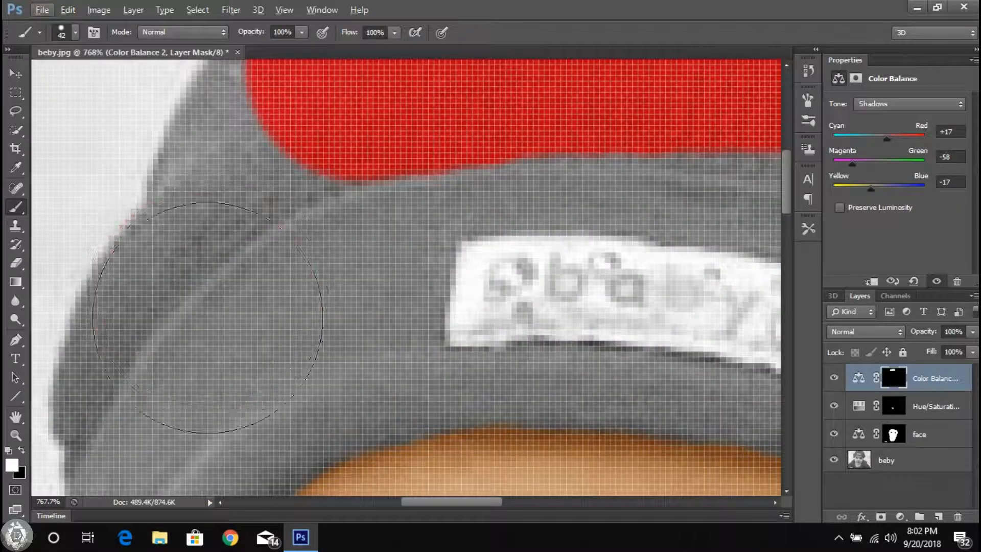
{"action": "left_click", "coordinate": [201, 313]}
{"action": "scroll", "coordinate": [214, 301], "scroll_direction": "up", "scroll_amount": 2}
{"action": "left_click_drag", "start_coordinate": [268, 281], "coordinate": [307, 198]}
{"action": "scroll", "coordinate": [308, 198], "scroll_direction": "up", "scroll_amount": 3}
{"action": "scroll", "coordinate": [308, 198], "scroll_direction": "right", "scroll_amount": 1}
{"action": "left_click_drag", "start_coordinate": [312, 257], "coordinate": [344, 265]}
Step: Paint the red tint over the hat's upper side on the photo's right, following its outer edge
{"action": "scroll", "coordinate": [346, 268], "scroll_direction": "right", "scroll_amount": 3}
{"action": "scroll", "coordinate": [416, 207], "scroll_direction": "right", "scroll_amount": 3}
{"action": "scroll", "coordinate": [419, 209], "scroll_direction": "down", "scroll_amount": 4}
{"action": "scroll", "coordinate": [510, 255], "scroll_direction": "up", "scroll_amount": 5}
{"action": "mouse_move", "coordinate": [491, 340]}
{"action": "left_mouse_down"}
{"action": "mouse_move", "coordinate": [409, 241]}
{"action": "mouse_move", "coordinate": [370, 218]}
{"action": "left_mouse_up"}
{"action": "scroll", "coordinate": [381, 230], "scroll_direction": "down", "scroll_amount": 3}
{"action": "scroll", "coordinate": [471, 320], "scroll_direction": "right", "scroll_amount": 2}
{"action": "left_click_drag", "start_coordinate": [481, 365], "coordinate": [443, 327]}
{"action": "scroll", "coordinate": [486, 376], "scroll_direction": "down", "scroll_amount": 6}
{"action": "mouse_move", "coordinate": [508, 265]}
{"action": "left_mouse_down"}
{"action": "mouse_move", "coordinate": [489, 173]}
{"action": "mouse_move", "coordinate": [492, 227]}
{"action": "left_mouse_up"}
{"action": "scroll", "coordinate": [489, 179], "scroll_direction": "up", "scroll_amount": 2}
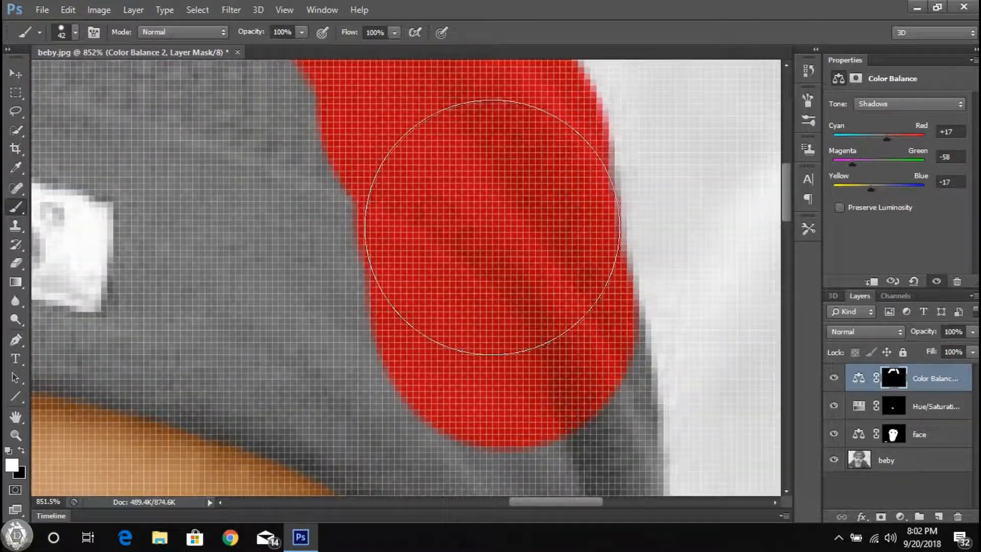
Step: Set the brush size to 14 px and paint the hat's lower outer edge on the photo's right side
{"action": "scroll", "coordinate": [497, 337], "scroll_direction": "down", "scroll_amount": 5}
{"action": "right_click", "coordinate": [512, 255]}
{"action": "left_click_drag", "start_coordinate": [556, 290], "coordinate": [550, 290]}
{"action": "type", "text": "14"}
{"action": "key", "text": "Return"}
{"action": "scroll", "coordinate": [608, 317], "scroll_direction": "down", "scroll_amount": 2}
{"action": "left_click", "coordinate": [603, 369]}
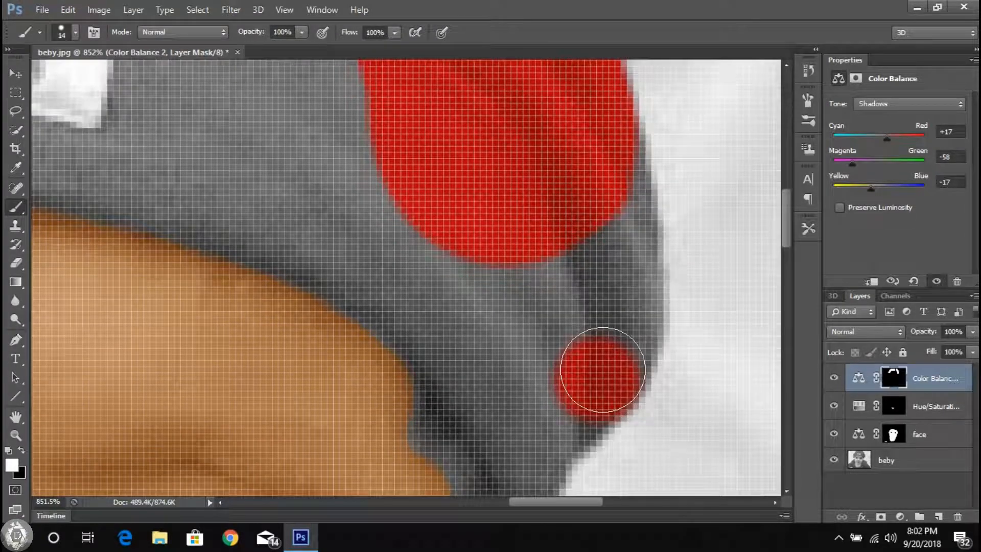
{"action": "scroll", "coordinate": [617, 341], "scroll_direction": "up", "scroll_amount": 2}
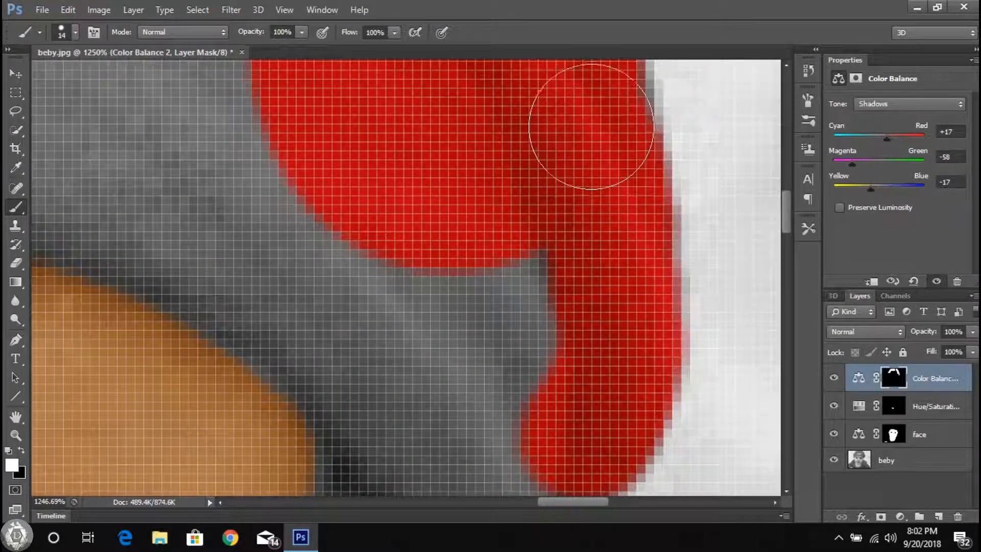
Step: Fill the grey area between the painted parts of the hat's lower side on the photo's right
{"action": "scroll", "coordinate": [587, 296], "scroll_direction": "down", "scroll_amount": 2}
{"action": "scroll", "coordinate": [595, 361], "scroll_direction": "up", "scroll_amount": 2}
{"action": "scroll", "coordinate": [505, 313], "scroll_direction": "down", "scroll_amount": 2}
{"action": "scroll", "coordinate": [503, 316], "scroll_direction": "up", "scroll_amount": 4}
{"action": "left_click_drag", "start_coordinate": [510, 289], "coordinate": [547, 252]}
Step: Set the brush size to 8 px and paint the narrow lower end of the hat on the photo's right side
{"action": "scroll", "coordinate": [480, 277], "scroll_direction": "down", "scroll_amount": 3}
{"action": "right_click", "coordinate": [500, 263]}
{"action": "left_click", "coordinate": [649, 281]}
{"action": "type", "text": "8"}
{"action": "key", "text": "Return"}
{"action": "scroll", "coordinate": [493, 333], "scroll_direction": "up", "scroll_amount": 3}
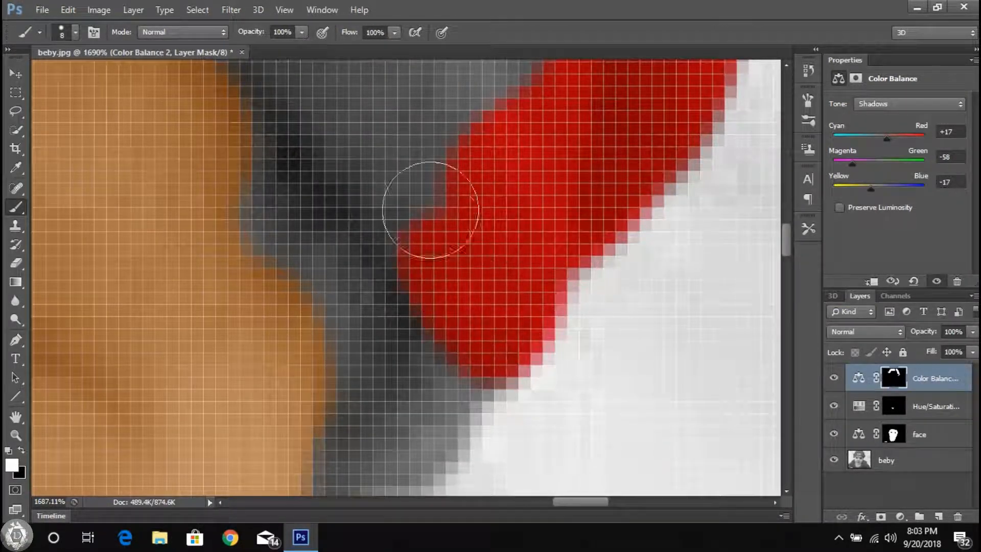
{"action": "left_click_drag", "start_coordinate": [362, 128], "coordinate": [534, 197]}
Step: Paint the red tint along the hat's brim above the forehead, from the photo's right side to below the label
{"action": "scroll", "coordinate": [573, 263], "scroll_direction": "down", "scroll_amount": 4}
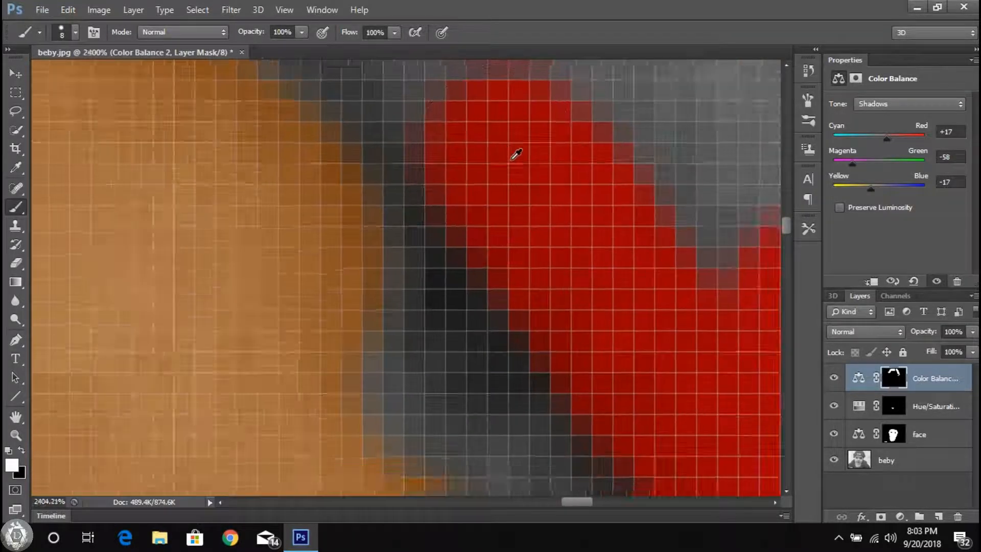
{"action": "scroll", "coordinate": [438, 171], "scroll_direction": "up", "scroll_amount": 3}
{"action": "left_click_drag", "start_coordinate": [611, 230], "coordinate": [742, 334]}
{"action": "scroll", "coordinate": [562, 229], "scroll_direction": "left", "scroll_amount": 2}
{"action": "mouse_move", "coordinate": [335, 103]}
{"action": "left_mouse_down"}
{"action": "mouse_move", "coordinate": [629, 213]}
{"action": "mouse_move", "coordinate": [345, 100]}
{"action": "mouse_move", "coordinate": [641, 154]}
{"action": "mouse_move", "coordinate": [718, 183]}
{"action": "mouse_move", "coordinate": [557, 164]}
{"action": "mouse_move", "coordinate": [735, 197]}
{"action": "left_mouse_up"}
{"action": "key", "text": "ctrl+z"}
{"action": "scroll", "coordinate": [340, 102], "scroll_direction": "down", "scroll_amount": 4}
{"action": "scroll", "coordinate": [235, 97], "scroll_direction": "left", "scroll_amount": 3}
{"action": "scroll", "coordinate": [319, 115], "scroll_direction": "up", "scroll_amount": 4}
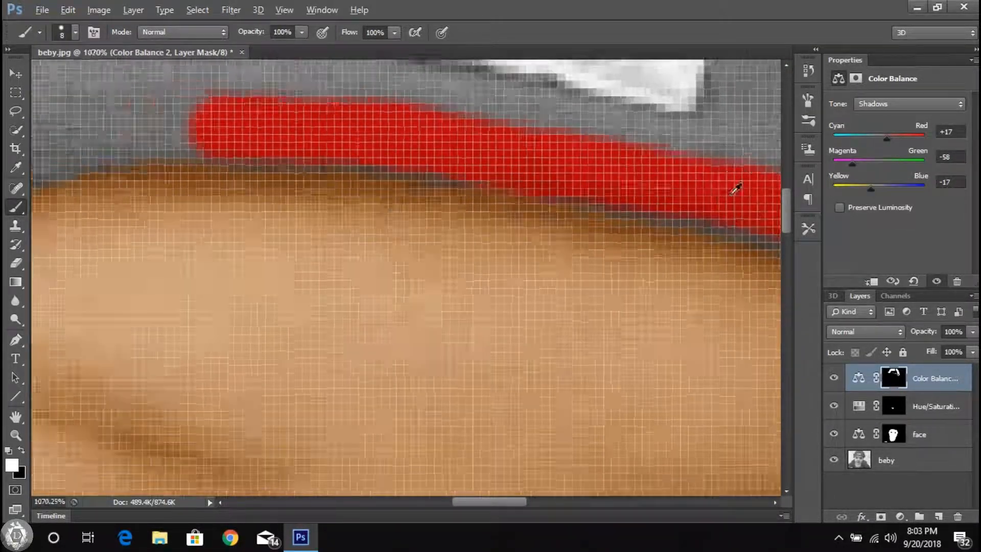
Step: Set the brush size to 14 px and continue the red tint along the brim toward the photo's left side
{"action": "scroll", "coordinate": [735, 197], "scroll_direction": "down", "scroll_amount": 4}
{"action": "scroll", "coordinate": [511, 256], "scroll_direction": "left", "scroll_amount": 3}
{"action": "scroll", "coordinate": [460, 329], "scroll_direction": "up", "scroll_amount": 4}
{"action": "right_click", "coordinate": [385, 325]}
{"action": "left_click_drag", "start_coordinate": [456, 355], "coordinate": [459, 355]}
{"action": "mouse_move", "coordinate": [413, 292]}
{"action": "left_mouse_down"}
{"action": "mouse_move", "coordinate": [394, 326]}
{"action": "mouse_move", "coordinate": [562, 278]}
{"action": "mouse_move", "coordinate": [702, 260]}
{"action": "left_mouse_up"}
Step: Paint a red stroke on the brim beside the temple on the photo's left side
{"action": "scroll", "coordinate": [260, 399], "scroll_direction": "down", "scroll_amount": 4}
{"action": "scroll", "coordinate": [247, 372], "scroll_direction": "right", "scroll_amount": 2}
{"action": "scroll", "coordinate": [225, 337], "scroll_direction": "left", "scroll_amount": 3}
{"action": "scroll", "coordinate": [212, 314], "scroll_direction": "left", "scroll_amount": 2}
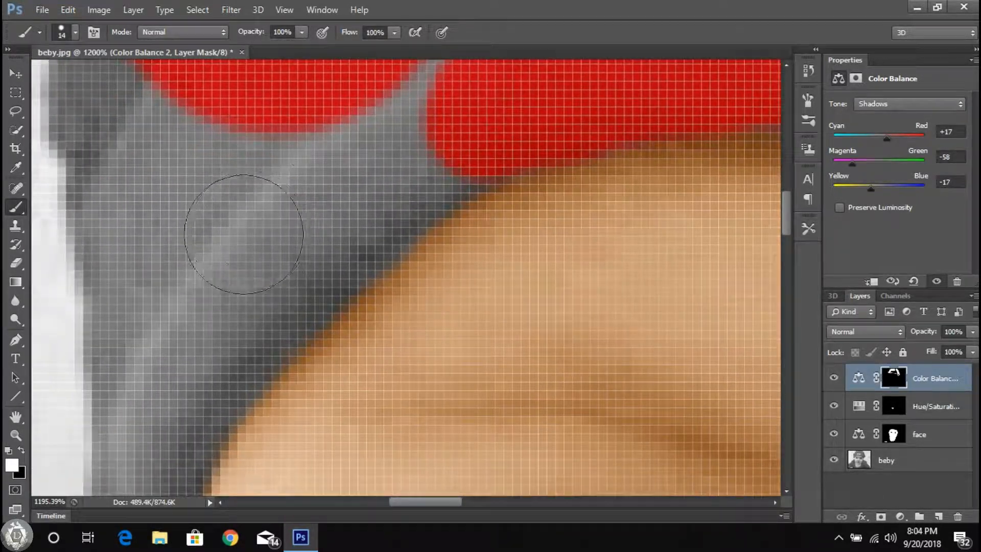
{"action": "scroll", "coordinate": [258, 212], "scroll_direction": "down", "scroll_amount": 4}
{"action": "scroll", "coordinate": [204, 294], "scroll_direction": "up", "scroll_amount": 6}
{"action": "left_click_drag", "start_coordinate": [216, 341], "coordinate": [351, 199]}
Step: Join the painted brim sections on the photo's left side and extend the red tint down toward the ear
{"action": "scroll", "coordinate": [451, 144], "scroll_direction": "down", "scroll_amount": 3}
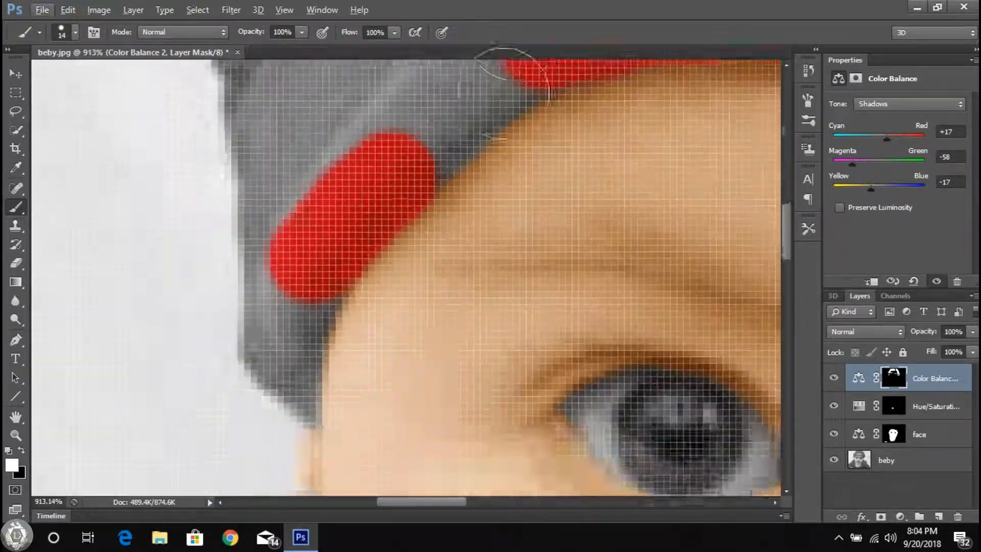
{"action": "scroll", "coordinate": [514, 92], "scroll_direction": "up", "scroll_amount": 3}
{"action": "left_click_drag", "start_coordinate": [396, 254], "coordinate": [439, 209]}
{"action": "scroll", "coordinate": [291, 306], "scroll_direction": "down", "scroll_amount": 3}
{"action": "left_click_drag", "start_coordinate": [289, 239], "coordinate": [313, 177]}
{"action": "scroll", "coordinate": [317, 181], "scroll_direction": "down", "scroll_amount": 3}
{"action": "scroll", "coordinate": [314, 231], "scroll_direction": "up", "scroll_amount": 6}
Step: Reduce the brush size to 2 px and paint the hat's pointed lower tip above the ear on the photo's left side
{"action": "right_click", "coordinate": [316, 230]}
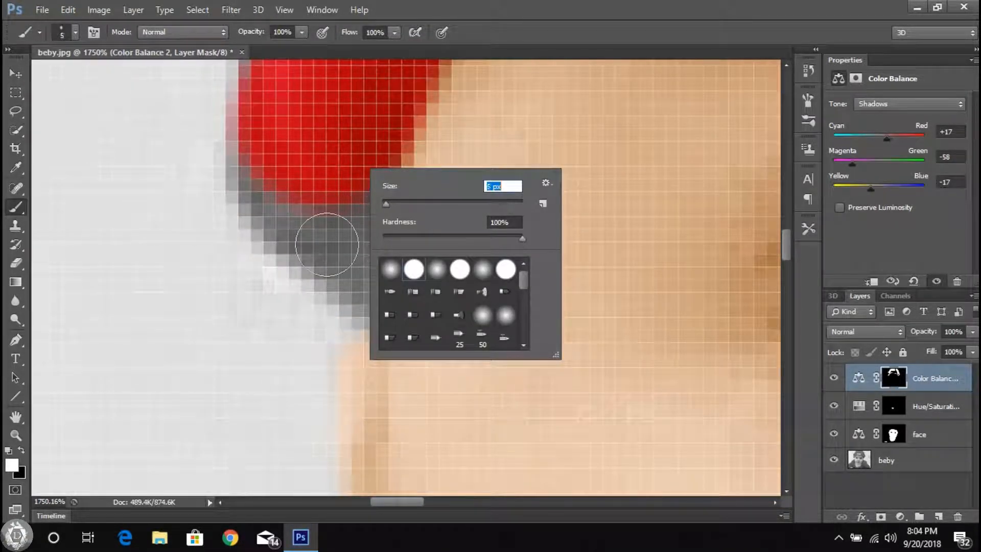
{"action": "key", "text": "Return"}
{"action": "left_click_drag", "start_coordinate": [343, 241], "coordinate": [318, 240]}
{"action": "right_click", "coordinate": [359, 128]}
{"action": "type", "text": "4"}
{"action": "key", "text": "Return"}
{"action": "left_click_drag", "start_coordinate": [353, 294], "coordinate": [357, 309]}
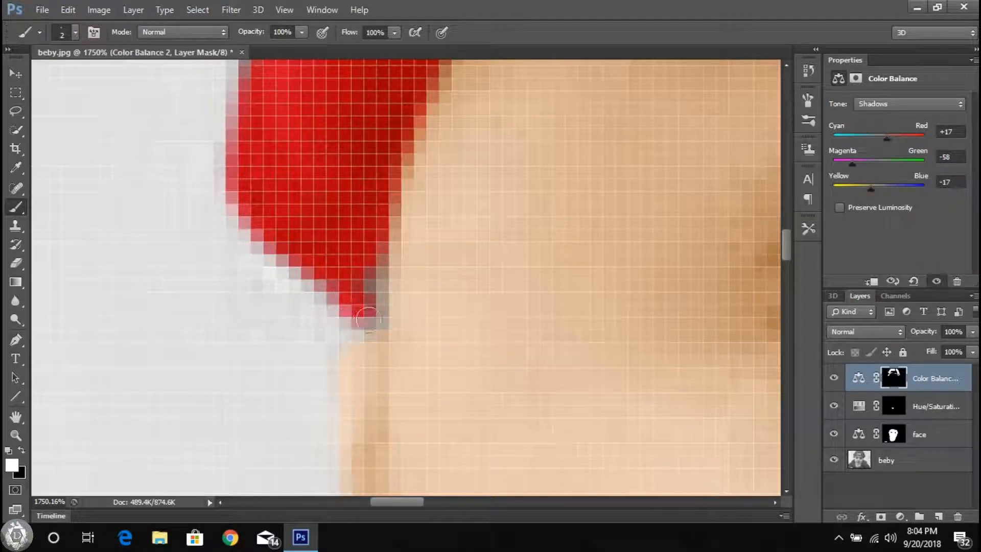
Step: Set the brush size to 9 px and extend the red tint up the hat's brim edge on the photo's left side
{"action": "scroll", "coordinate": [356, 307], "scroll_direction": "down", "scroll_amount": 7}
{"action": "scroll", "coordinate": [322, 145], "scroll_direction": "up", "scroll_amount": 2}
{"action": "right_click", "coordinate": [336, 137]}
{"action": "mouse_move", "coordinate": [292, 361]}
{"action": "left_mouse_down"}
{"action": "mouse_move", "coordinate": [291, 217]}
{"action": "mouse_move", "coordinate": [387, 131]}
{"action": "mouse_move", "coordinate": [295, 262]}
{"action": "mouse_move", "coordinate": [293, 134]}
{"action": "left_mouse_up"}
{"action": "right_click", "coordinate": [384, 200]}
{"action": "type", "text": "9"}
{"action": "left_click", "coordinate": [385, 135]}
{"action": "scroll", "coordinate": [380, 154], "scroll_direction": "up", "scroll_amount": 3}
{"action": "scroll", "coordinate": [294, 134], "scroll_direction": "down", "scroll_amount": 5}
{"action": "scroll", "coordinate": [275, 255], "scroll_direction": "up", "scroll_amount": 3}
{"action": "left_click_drag", "start_coordinate": [274, 265], "coordinate": [332, 105]}
{"action": "scroll", "coordinate": [285, 260], "scroll_direction": "up", "scroll_amount": 3}
{"action": "scroll", "coordinate": [337, 113], "scroll_direction": "down", "scroll_amount": 6}
Step: Set the brush size to 15 px and fill the grey brim area between the hat's outer edge and the label with red
{"action": "scroll", "coordinate": [496, 144], "scroll_direction": "down", "scroll_amount": 8}
{"action": "right_click", "coordinate": [477, 172]}
{"action": "type", "text": "15"}
{"action": "left_click", "coordinate": [571, 142]}
{"action": "left_click_drag", "start_coordinate": [429, 214], "coordinate": [424, 278]}
{"action": "scroll", "coordinate": [520, 137], "scroll_direction": "up", "scroll_amount": 2}
{"action": "scroll", "coordinate": [520, 137], "scroll_direction": "right", "scroll_amount": 2}
{"action": "left_click_drag", "start_coordinate": [378, 254], "coordinate": [416, 215]}
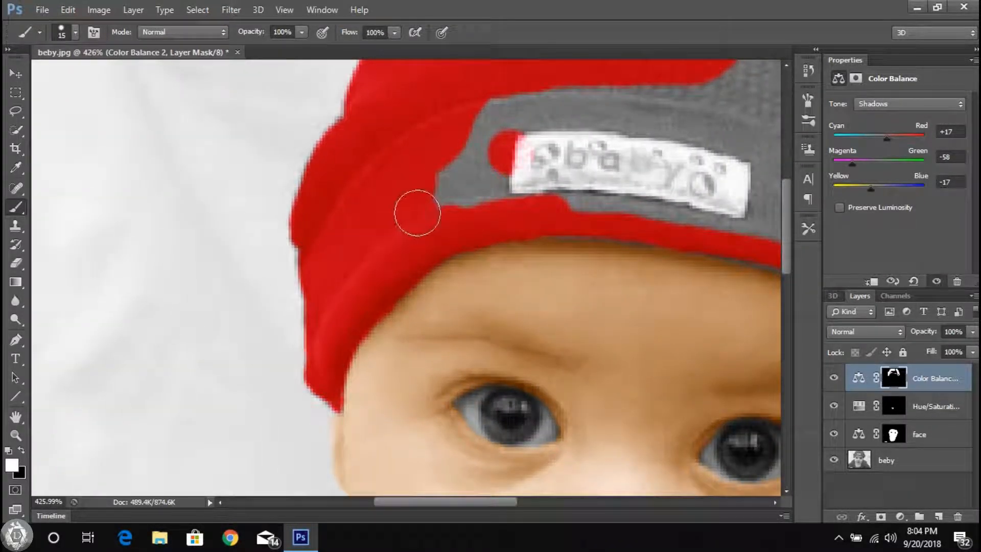
{"action": "scroll", "coordinate": [525, 155], "scroll_direction": "up", "scroll_amount": 6}
{"action": "left_click_drag", "start_coordinate": [409, 179], "coordinate": [449, 123]}
{"action": "left_click_drag", "start_coordinate": [497, 99], "coordinate": [483, 109]}
Step: Paint the brim beneath and around the baby label red, brushing over the label's lower edge
{"action": "scroll", "coordinate": [483, 109], "scroll_direction": "right", "scroll_amount": 1}
{"action": "left_click_drag", "start_coordinate": [536, 230], "coordinate": [658, 229]}
{"action": "scroll", "coordinate": [646, 217], "scroll_direction": "right", "scroll_amount": 5}
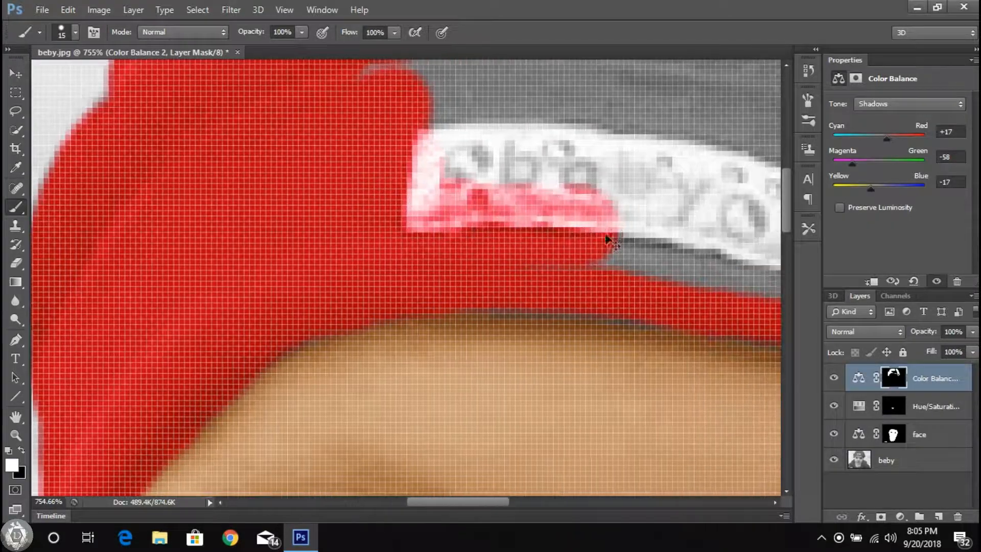
{"action": "left_click_drag", "start_coordinate": [498, 231], "coordinate": [662, 258]}
{"action": "scroll", "coordinate": [673, 267], "scroll_direction": "down", "scroll_amount": 1}
{"action": "scroll", "coordinate": [676, 262], "scroll_direction": "down", "scroll_amount": 6}
{"action": "left_click_drag", "start_coordinate": [498, 160], "coordinate": [550, 163]}
Step: Set the brush size to 28 px and paint the hat's remaining grey centre and crown red
{"action": "right_click", "coordinate": [602, 176]}
{"action": "left_click_drag", "start_coordinate": [620, 213], "coordinate": [625, 212]}
{"action": "mouse_move", "coordinate": [502, 150]}
{"action": "left_mouse_down"}
{"action": "mouse_move", "coordinate": [664, 213]}
{"action": "mouse_move", "coordinate": [586, 162]}
{"action": "left_mouse_up"}
{"action": "scroll", "coordinate": [658, 220], "scroll_direction": "down", "scroll_amount": 7}
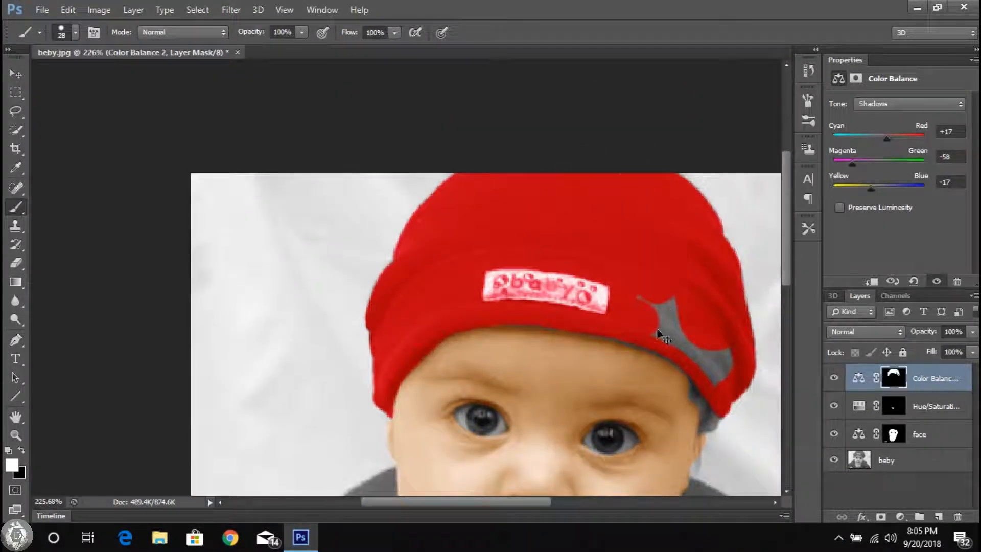
Step: Fill the leftover grey patch of the brim on the photo's right side with red
{"action": "scroll", "coordinate": [658, 329], "scroll_direction": "right", "scroll_amount": 2}
{"action": "left_click_drag", "start_coordinate": [588, 306], "coordinate": [593, 319]}
{"action": "scroll", "coordinate": [642, 368], "scroll_direction": "up", "scroll_amount": 11}
{"action": "mouse_move", "coordinate": [641, 369]}
{"action": "left_mouse_down"}
{"action": "mouse_move", "coordinate": [649, 339]}
{"action": "mouse_move", "coordinate": [585, 309]}
{"action": "left_mouse_up"}
{"action": "scroll", "coordinate": [538, 288], "scroll_direction": "up", "scroll_amount": 4}
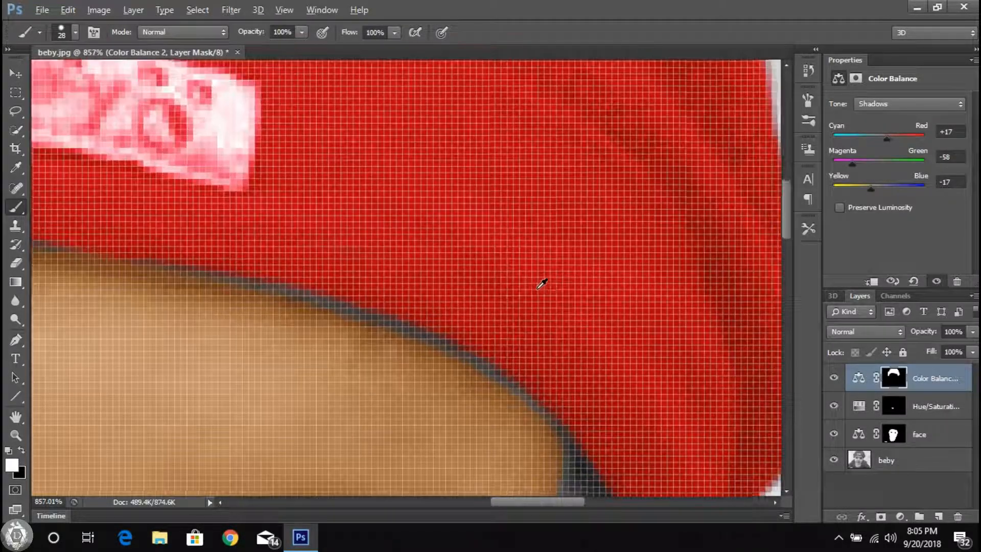
Step: On the face layer's mask, paint skin tone over the grey gap below the brim on the photo's right side
{"action": "scroll", "coordinate": [541, 283], "scroll_direction": "down", "scroll_amount": 10}
{"action": "left_click", "coordinate": [892, 433]}
{"action": "scroll", "coordinate": [475, 301], "scroll_direction": "up", "scroll_amount": 7}
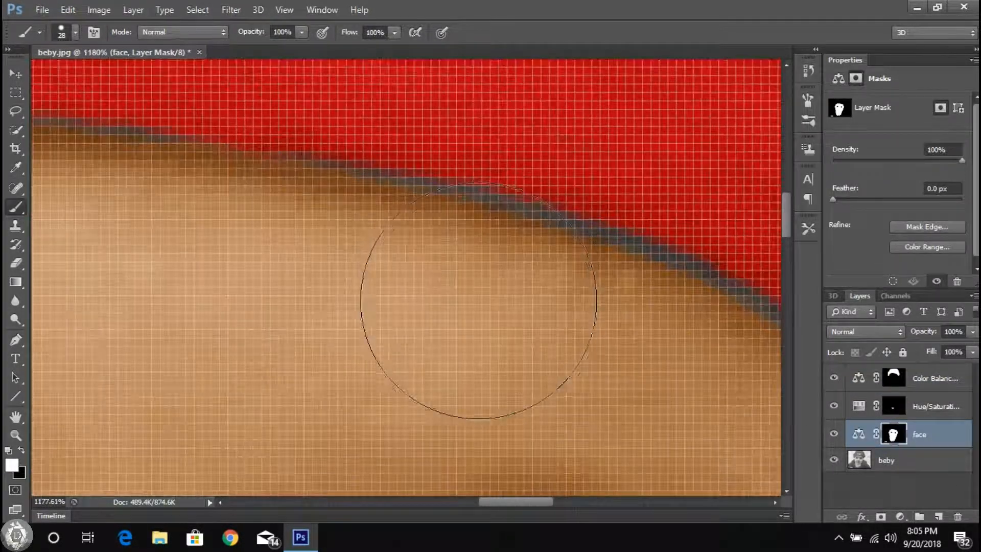
{"action": "scroll", "coordinate": [309, 278], "scroll_direction": "right", "scroll_amount": 1}
{"action": "mouse_move", "coordinate": [541, 363]}
{"action": "left_mouse_down"}
{"action": "mouse_move", "coordinate": [479, 326]}
{"action": "mouse_move", "coordinate": [348, 292]}
{"action": "left_mouse_up"}
{"action": "scroll", "coordinate": [636, 397], "scroll_direction": "right", "scroll_amount": 2}
{"action": "scroll", "coordinate": [636, 397], "scroll_direction": "down", "scroll_amount": 1}
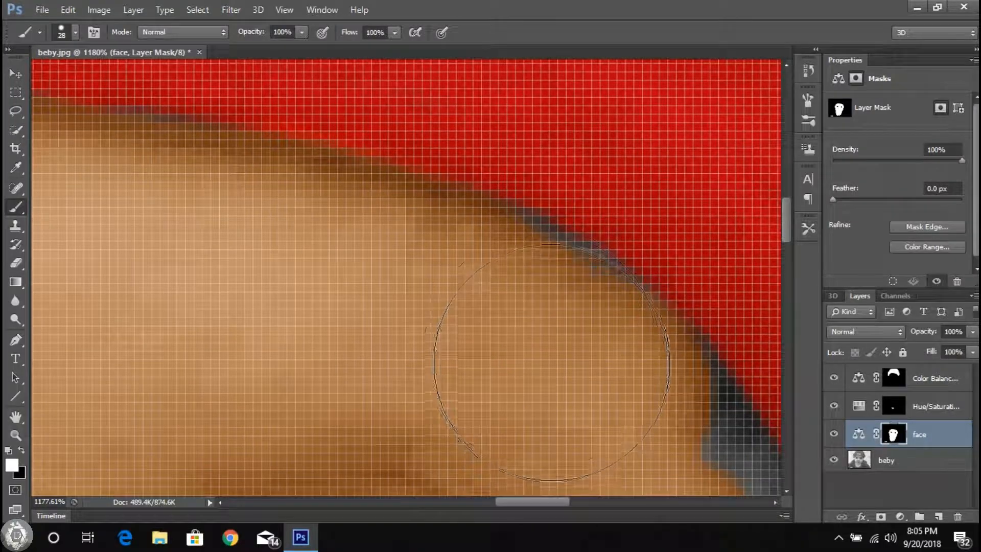
{"action": "scroll", "coordinate": [498, 346], "scroll_direction": "right", "scroll_amount": 1}
{"action": "scroll", "coordinate": [498, 346], "scroll_direction": "down", "scroll_amount": 1}
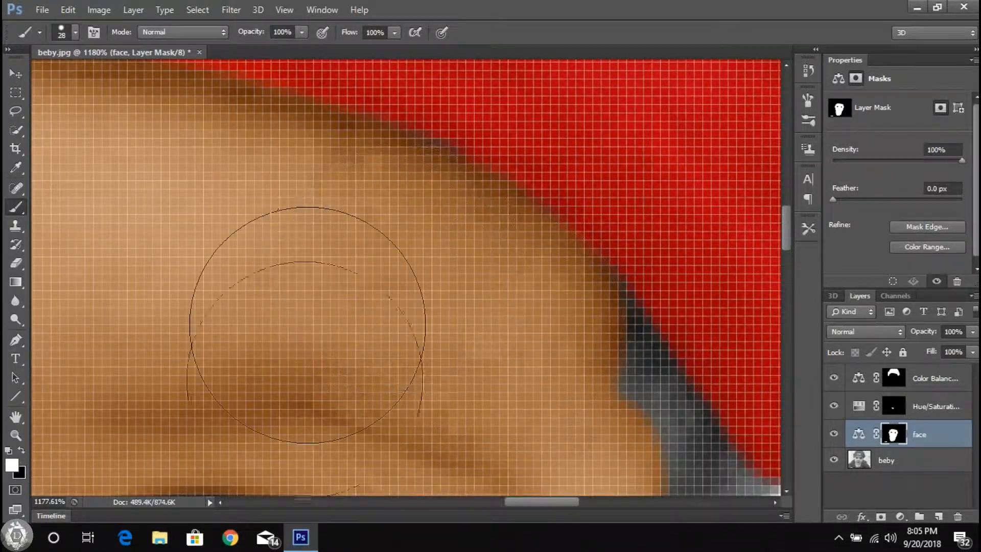
Step: Continue the skin tone along the brim's lower edge across the forehead to the photo's left side
{"action": "scroll", "coordinate": [307, 325], "scroll_direction": "left", "scroll_amount": 4}
{"action": "scroll", "coordinate": [209, 214], "scroll_direction": "down", "scroll_amount": 7}
{"action": "scroll", "coordinate": [336, 232], "scroll_direction": "up", "scroll_amount": 6}
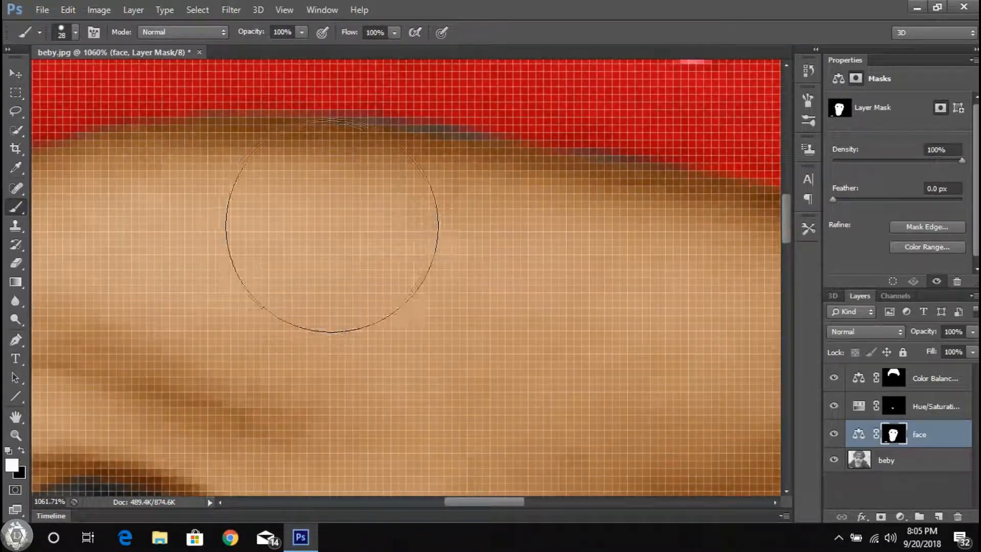
{"action": "scroll", "coordinate": [599, 263], "scroll_direction": "down", "scroll_amount": 4}
{"action": "scroll", "coordinate": [226, 259], "scroll_direction": "up", "scroll_amount": 4}
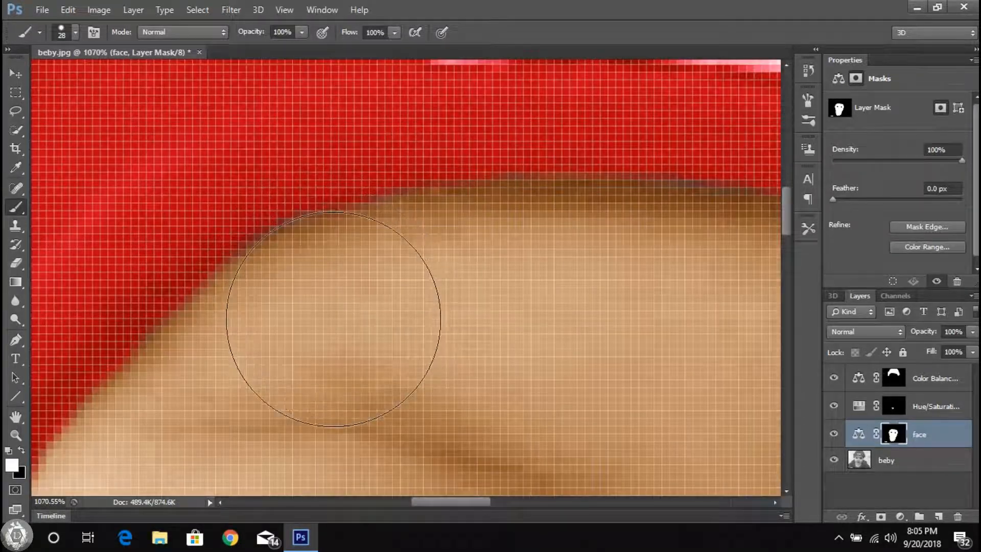
{"action": "scroll", "coordinate": [626, 300], "scroll_direction": "down", "scroll_amount": 4}
{"action": "scroll", "coordinate": [487, 266], "scroll_direction": "down", "scroll_amount": 2}
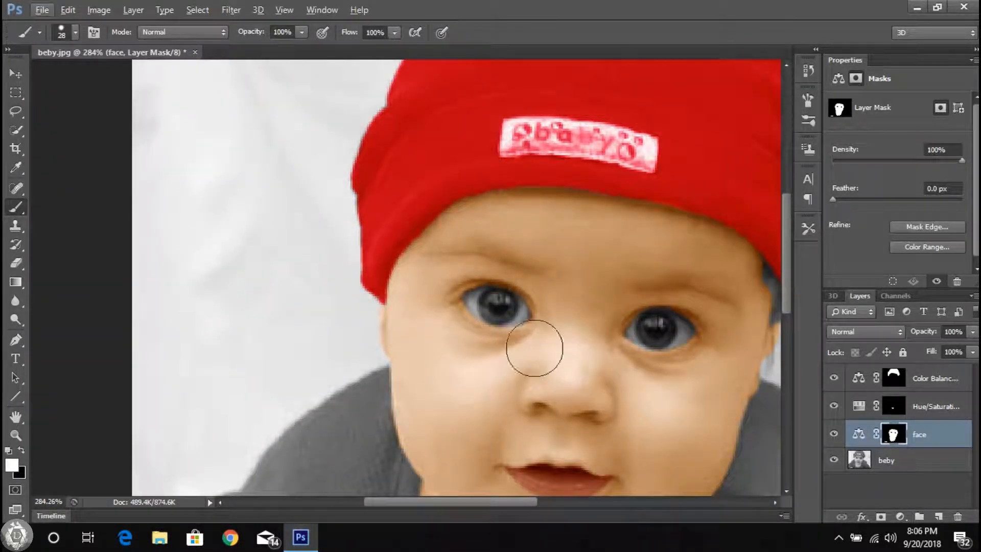
Step: Erase the red tint from the hat's baby label on the Color Balance 2 mask with a 13 px Eraser
{"action": "key", "text": "e"}
{"action": "scroll", "coordinate": [543, 179], "scroll_direction": "up", "scroll_amount": 7}
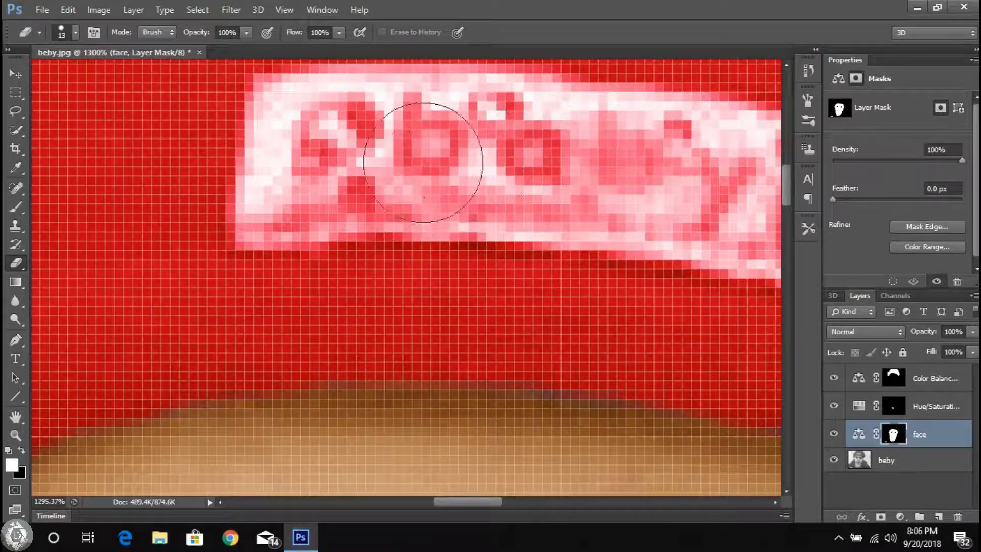
{"action": "left_click", "coordinate": [901, 378]}
{"action": "scroll", "coordinate": [401, 188], "scroll_direction": "down", "scroll_amount": 2}
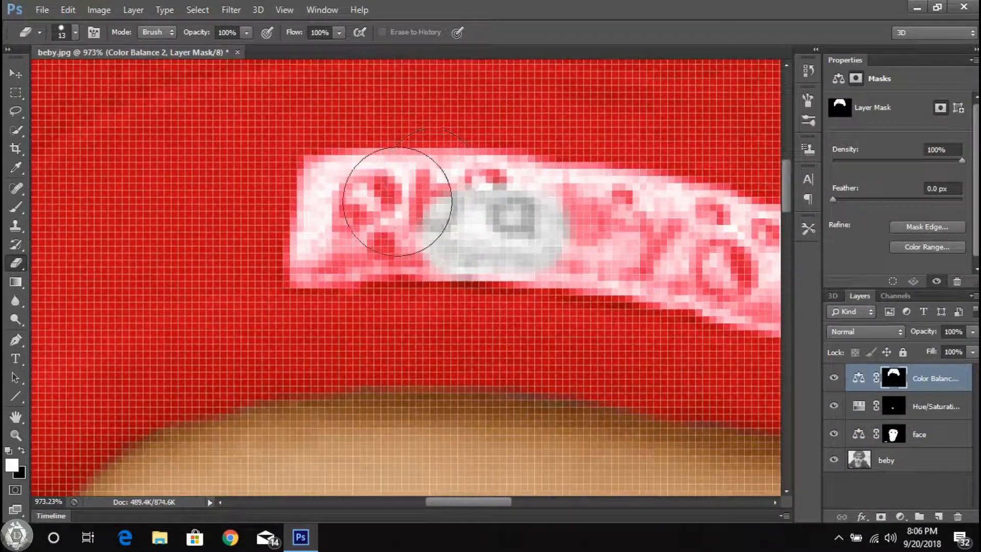
{"action": "scroll", "coordinate": [555, 212], "scroll_direction": "up", "scroll_amount": 3}
{"action": "mouse_move", "coordinate": [383, 194]}
{"action": "left_mouse_down"}
{"action": "mouse_move", "coordinate": [311, 192]}
{"action": "mouse_move", "coordinate": [624, 197]}
{"action": "left_mouse_up"}
{"action": "scroll", "coordinate": [521, 239], "scroll_direction": "right", "scroll_amount": 3}
{"action": "mouse_move", "coordinate": [521, 238]}
{"action": "left_mouse_down"}
{"action": "mouse_move", "coordinate": [459, 217]}
{"action": "mouse_move", "coordinate": [579, 231]}
{"action": "mouse_move", "coordinate": [515, 253]}
{"action": "mouse_move", "coordinate": [619, 302]}
{"action": "left_mouse_up"}
{"action": "scroll", "coordinate": [679, 263], "scroll_direction": "right", "scroll_amount": 2}
Step: Set the Eraser size to 5 px and clear the remaining red from the label's edges and corners
{"action": "right_click", "coordinate": [625, 301]}
{"action": "scroll", "coordinate": [764, 319], "scroll_direction": "down", "scroll_amount": 1}
{"action": "type", "text": "5"}
{"action": "key", "text": "Return"}
{"action": "mouse_move", "coordinate": [670, 265]}
{"action": "left_mouse_down"}
{"action": "mouse_move", "coordinate": [650, 402]}
{"action": "mouse_move", "coordinate": [533, 378]}
{"action": "mouse_move", "coordinate": [524, 342]}
{"action": "left_mouse_up"}
{"action": "scroll", "coordinate": [524, 342], "scroll_direction": "left", "scroll_amount": 2}
{"action": "left_click_drag", "start_coordinate": [154, 311], "coordinate": [301, 312]}
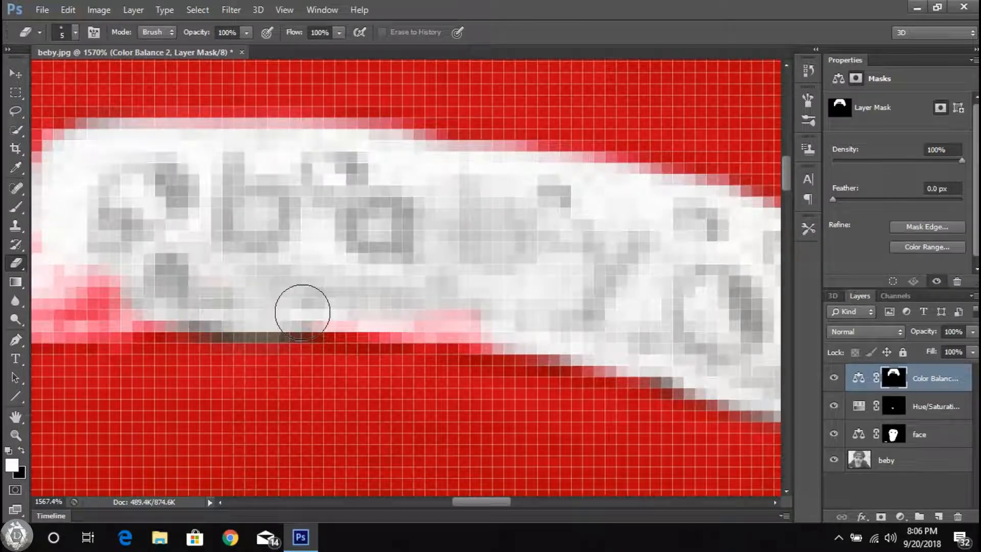
{"action": "scroll", "coordinate": [536, 327], "scroll_direction": "left", "scroll_amount": 2}
{"action": "left_click_drag", "start_coordinate": [204, 312], "coordinate": [223, 274]}
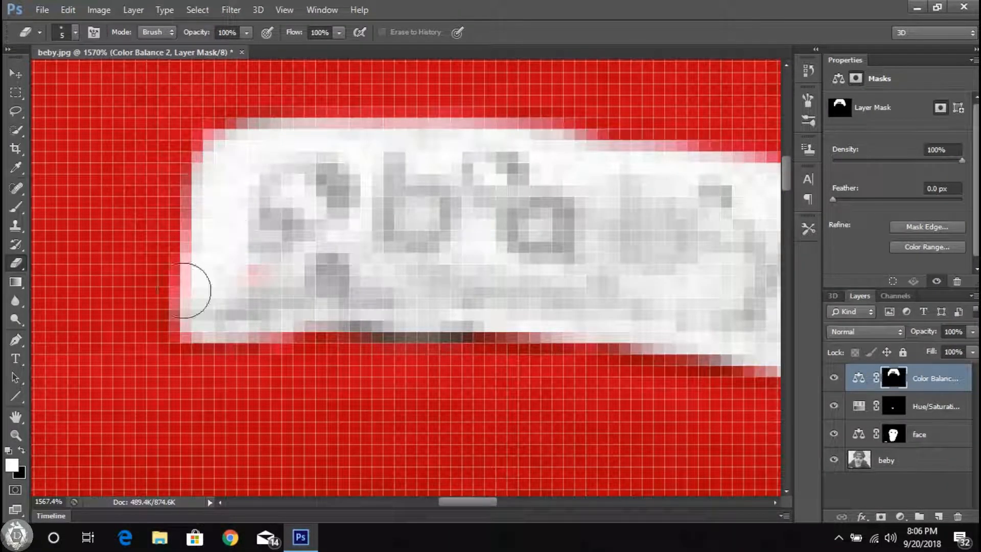
Step: Return to the Brush tool and set its size to 7 px
{"action": "key", "text": "b"}
{"action": "right_click", "coordinate": [452, 291]}
{"action": "type", "text": "7"}
{"action": "key", "text": "Return"}
{"action": "scroll", "coordinate": [658, 279], "scroll_direction": "down", "scroll_amount": 5}
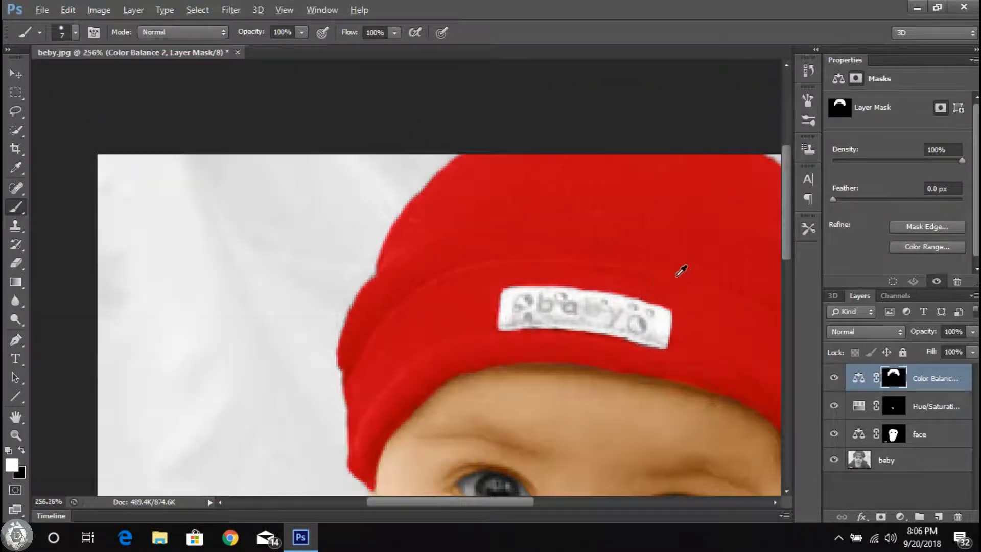
{"action": "scroll", "coordinate": [658, 278], "scroll_direction": "down", "scroll_amount": 2}
{"action": "left_click", "coordinate": [14, 75]}
{"action": "scroll", "coordinate": [609, 274], "scroll_direction": "up", "scroll_amount": 2}
{"action": "scroll", "coordinate": [173, 267], "scroll_direction": "up", "scroll_amount": 3}
{"action": "left_click", "coordinate": [948, 415]}
{"action": "left_click", "coordinate": [901, 516]}
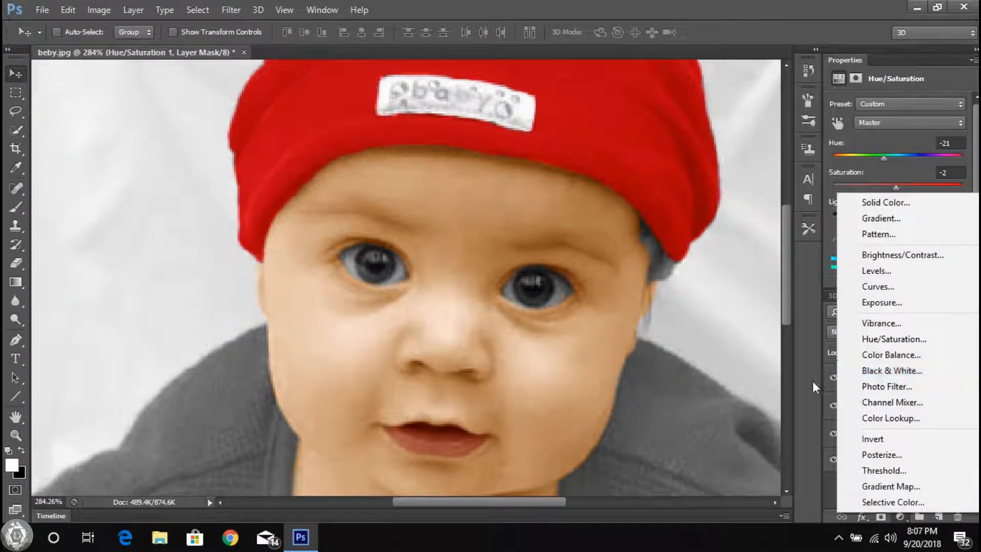
{"action": "left_click", "coordinate": [817, 381]}
Step: Select the Color Balance 2 layer and paint a first red stroke on the sweater's shoulder on the photo's left side
{"action": "left_click", "coordinate": [935, 379]}
{"action": "scroll", "coordinate": [207, 449], "scroll_direction": "up", "scroll_amount": 4}
{"action": "left_click", "coordinate": [17, 207]}
{"action": "left_click_drag", "start_coordinate": [198, 396], "coordinate": [214, 337]}
{"action": "scroll", "coordinate": [214, 336], "scroll_direction": "up", "scroll_amount": 7}
{"action": "right_click", "coordinate": [233, 273]}
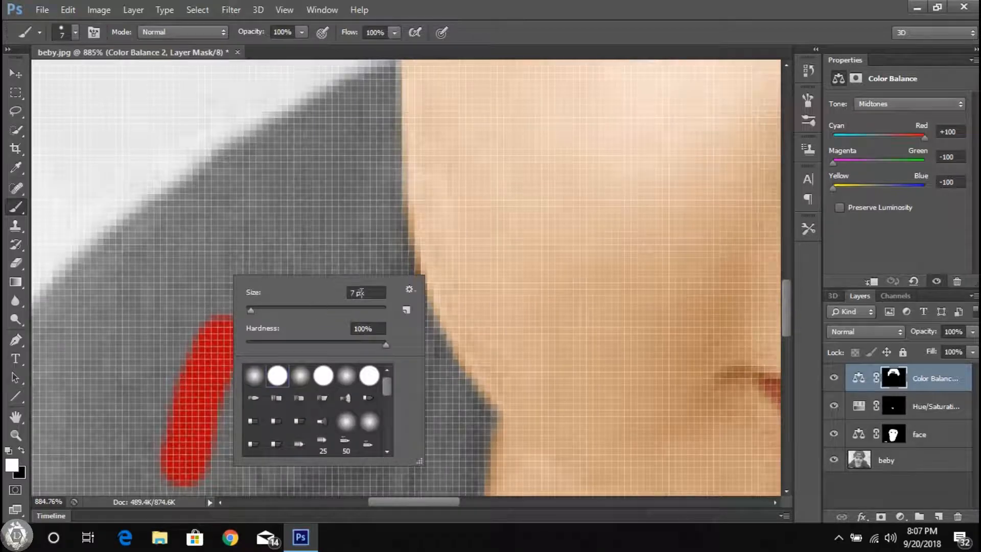
{"action": "scroll", "coordinate": [308, 322], "scroll_direction": "up", "scroll_amount": 6}
{"action": "left_click", "coordinate": [307, 322]}
Step: Enlarge the brush to 10 px and paint red along the top of the shoulder beside the cheek
{"action": "mouse_move", "coordinate": [387, 237]}
{"action": "left_mouse_down"}
{"action": "mouse_move", "coordinate": [386, 180]}
{"action": "mouse_move", "coordinate": [411, 123]}
{"action": "left_mouse_up"}
{"action": "right_click", "coordinate": [369, 331]}
{"action": "right_click", "coordinate": [369, 277]}
{"action": "left_click_drag", "start_coordinate": [382, 312], "coordinate": [385, 311]}
{"action": "left_click_drag", "start_coordinate": [109, 342], "coordinate": [332, 206]}
{"action": "scroll", "coordinate": [332, 206], "scroll_direction": "down", "scroll_amount": 10}
{"action": "scroll", "coordinate": [233, 316], "scroll_direction": "up", "scroll_amount": 5}
Step: Set the brush size to 22 px and paint the shoulder's outer edge red on the photo's left side
{"action": "right_click", "coordinate": [233, 316]}
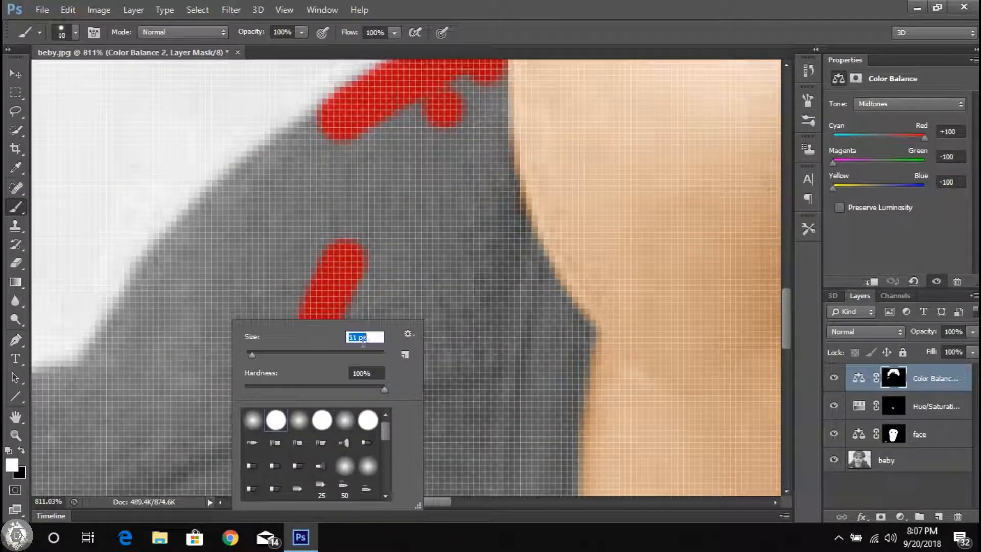
{"action": "left_click_drag", "start_coordinate": [249, 354], "coordinate": [254, 355]}
{"action": "left_click", "coordinate": [240, 299]}
{"action": "scroll", "coordinate": [273, 240], "scroll_direction": "up", "scroll_amount": 6}
{"action": "scroll", "coordinate": [269, 240], "scroll_direction": "up", "scroll_amount": 2}
{"action": "mouse_move", "coordinate": [204, 327]}
{"action": "left_mouse_down"}
{"action": "mouse_move", "coordinate": [224, 291]}
{"action": "mouse_move", "coordinate": [363, 177]}
{"action": "left_mouse_up"}
{"action": "scroll", "coordinate": [363, 177], "scroll_direction": "down", "scroll_amount": 5}
{"action": "scroll", "coordinate": [205, 376], "scroll_direction": "up", "scroll_amount": 5}
Step: Continue the red tint down the sleeve's upper edge to the photo's left border
{"action": "left_click_drag", "start_coordinate": [184, 335], "coordinate": [277, 195]}
{"action": "scroll", "coordinate": [278, 195], "scroll_direction": "down", "scroll_amount": 5}
{"action": "scroll", "coordinate": [94, 335], "scroll_direction": "up", "scroll_amount": 5}
{"action": "left_click_drag", "start_coordinate": [216, 265], "coordinate": [346, 215]}
{"action": "scroll", "coordinate": [346, 215], "scroll_direction": "down", "scroll_amount": 5}
{"action": "scroll", "coordinate": [197, 394], "scroll_direction": "up", "scroll_amount": 2}
{"action": "left_click_drag", "start_coordinate": [220, 368], "coordinate": [245, 353]}
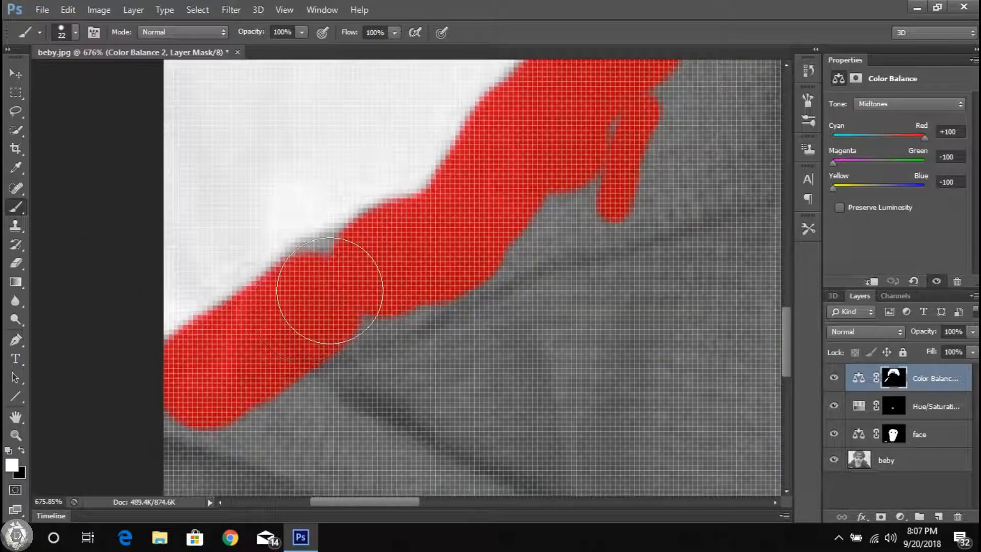
Step: Paint the lower sleeve red from the photo's left border down to the hand
{"action": "scroll", "coordinate": [383, 271], "scroll_direction": "down", "scroll_amount": 5}
{"action": "scroll", "coordinate": [272, 348], "scroll_direction": "up", "scroll_amount": 5}
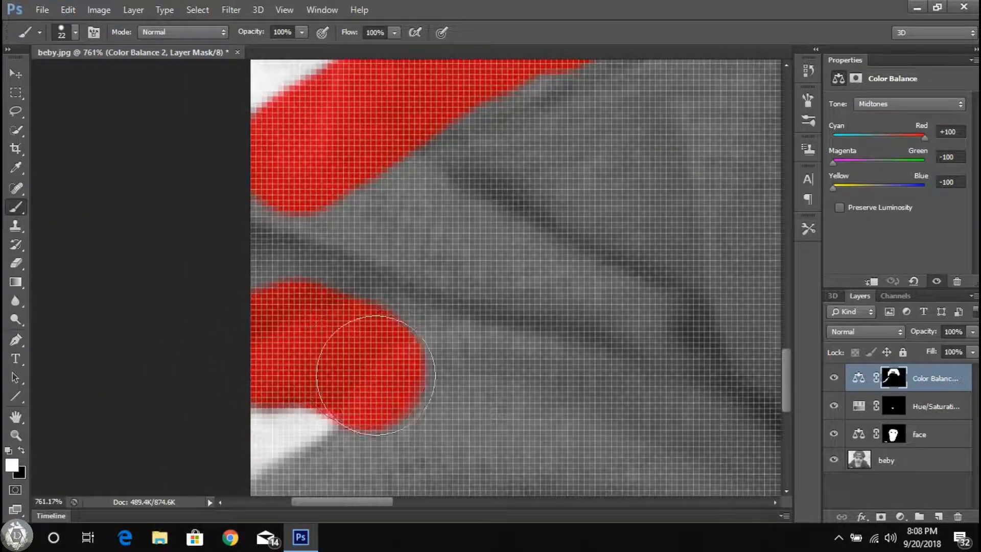
{"action": "left_click_drag", "start_coordinate": [367, 371], "coordinate": [369, 374]}
{"action": "scroll", "coordinate": [358, 378], "scroll_direction": "down", "scroll_amount": 3}
{"action": "left_click_drag", "start_coordinate": [292, 407], "coordinate": [297, 400]}
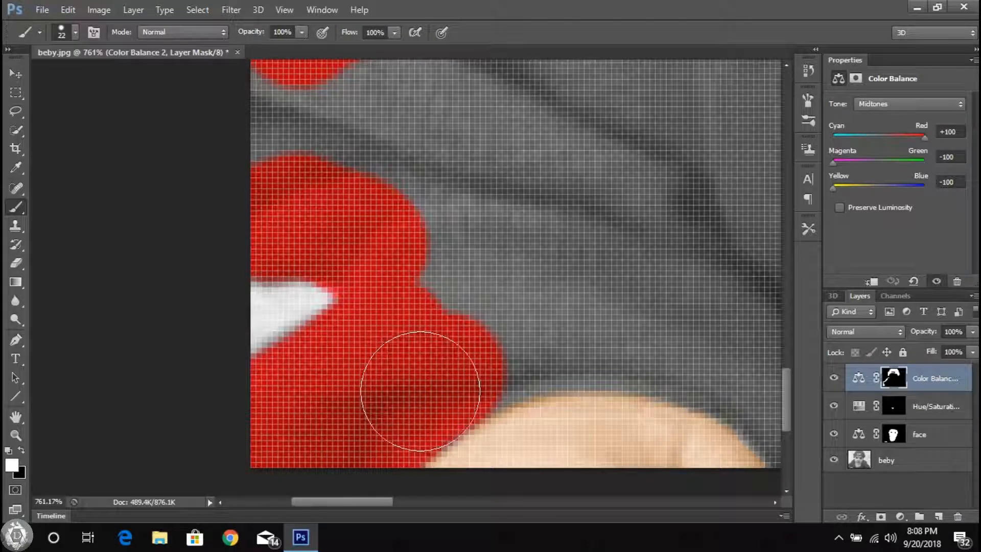
Step: Extend the red tint on the sleeve over the top of the hand to the photo's lower border
{"action": "scroll", "coordinate": [432, 303], "scroll_direction": "up", "scroll_amount": 3}
{"action": "mouse_move", "coordinate": [449, 284]}
{"action": "left_mouse_down"}
{"action": "mouse_move", "coordinate": [572, 275]}
{"action": "mouse_move", "coordinate": [421, 191]}
{"action": "mouse_move", "coordinate": [652, 281]}
{"action": "mouse_move", "coordinate": [554, 284]}
{"action": "left_mouse_up"}
{"action": "mouse_move", "coordinate": [556, 285]}
{"action": "left_mouse_down"}
{"action": "mouse_move", "coordinate": [617, 324]}
{"action": "mouse_move", "coordinate": [394, 218]}
{"action": "left_mouse_up"}
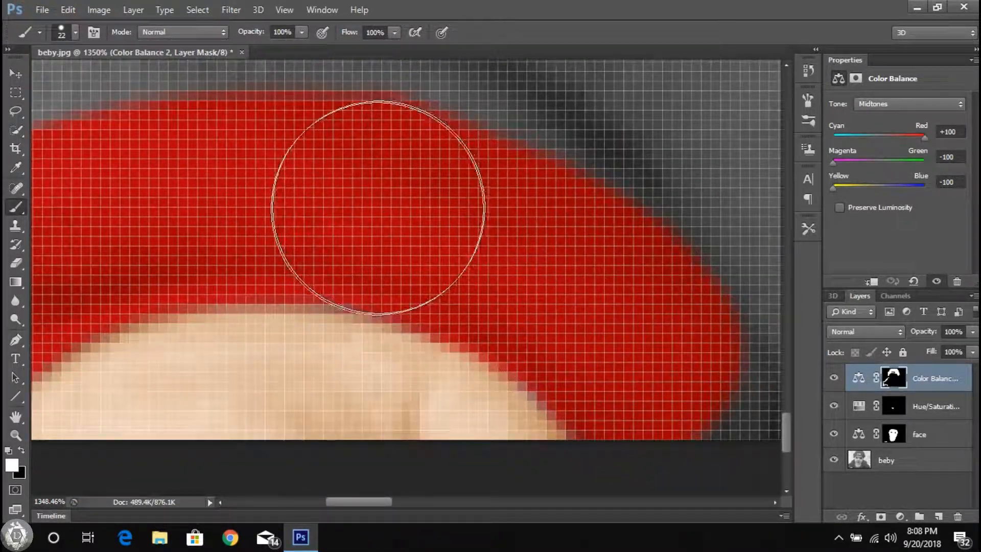
{"action": "scroll", "coordinate": [462, 220], "scroll_direction": "down", "scroll_amount": 12}
{"action": "scroll", "coordinate": [511, 213], "scroll_direction": "up", "scroll_amount": 11}
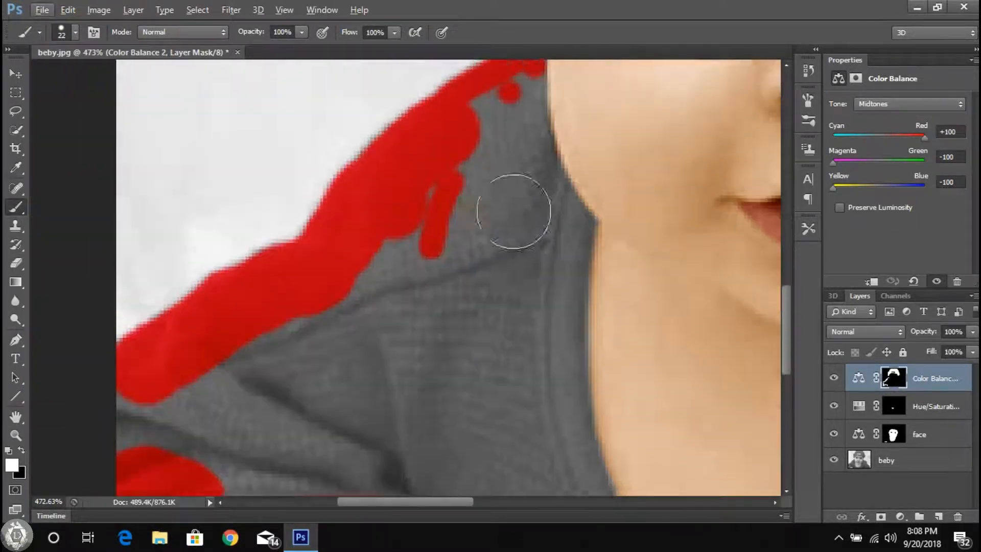
Step: Paint the sweater red beside the cheek on the photo's left side and join it to the shoulder strokes
{"action": "left_click_drag", "start_coordinate": [541, 372], "coordinate": [513, 335]}
{"action": "scroll", "coordinate": [513, 337], "scroll_direction": "up", "scroll_amount": 3}
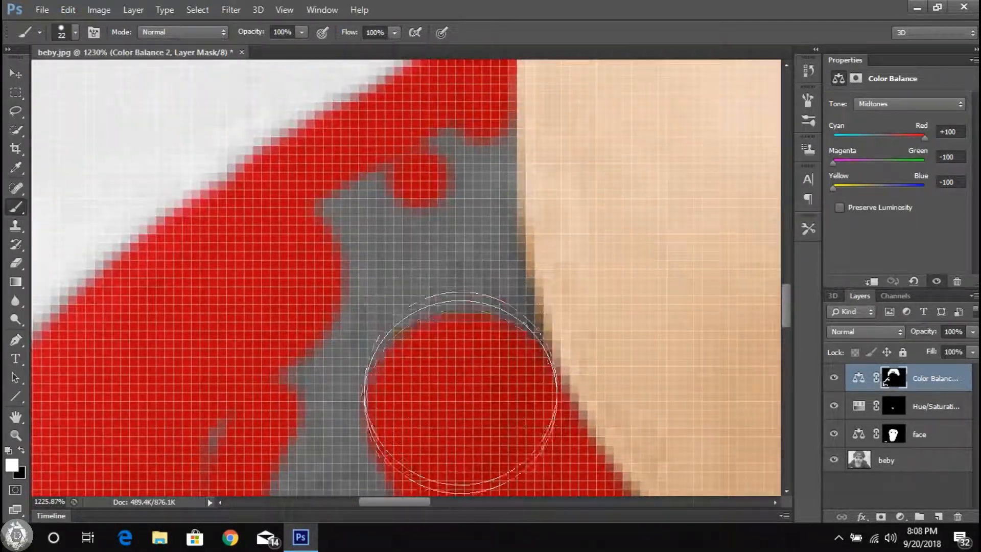
{"action": "scroll", "coordinate": [419, 243], "scroll_direction": "down", "scroll_amount": 6}
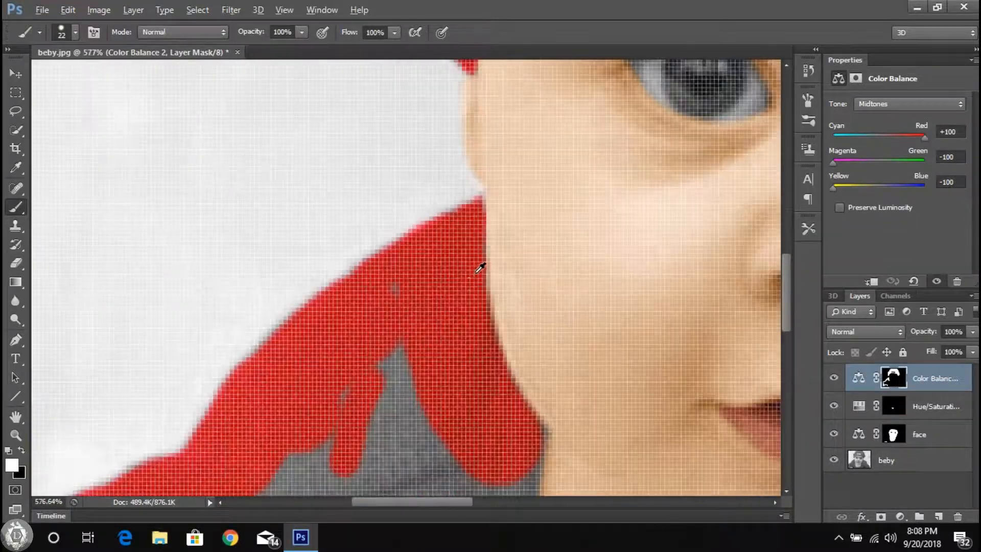
Step: Reduce the brush size to 10 px and paint the sweater's corner where the jaw meets the neck red
{"action": "right_click", "coordinate": [513, 371]}
{"action": "key", "text": "Return"}
{"action": "scroll", "coordinate": [527, 428], "scroll_direction": "up", "scroll_amount": 5}
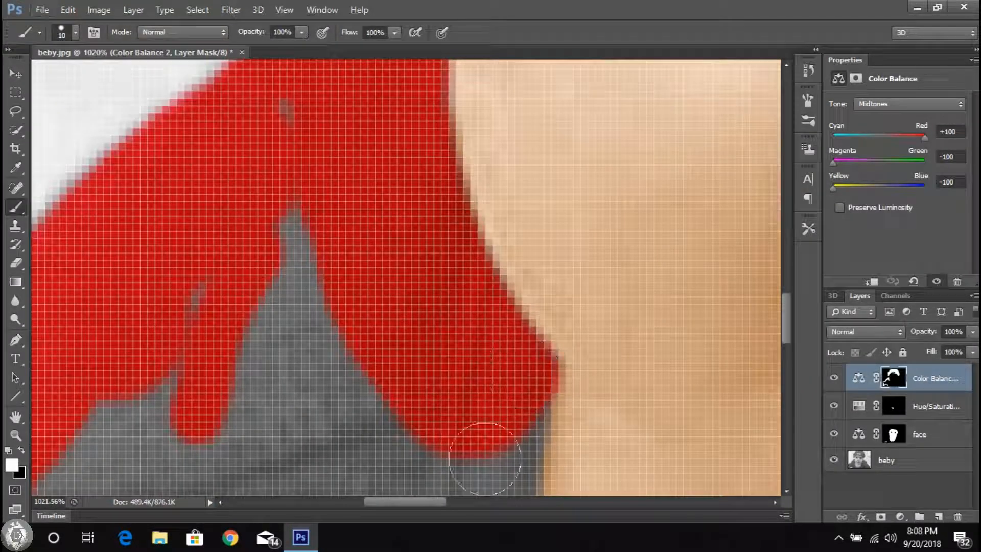
{"action": "scroll", "coordinate": [541, 398], "scroll_direction": "up", "scroll_amount": 6}
{"action": "scroll", "coordinate": [451, 399], "scroll_direction": "down", "scroll_amount": 3}
Step: Set the brush size to 24 px and paint the upper collar beside the neck red on the photo's left side
{"action": "right_click", "coordinate": [451, 398]}
{"action": "type", "text": "24"}
{"action": "key", "text": "Return"}
{"action": "scroll", "coordinate": [339, 340], "scroll_direction": "down", "scroll_amount": 6}
{"action": "left_click", "coordinate": [326, 329]}
{"action": "left_click_drag", "start_coordinate": [350, 438], "coordinate": [348, 335]}
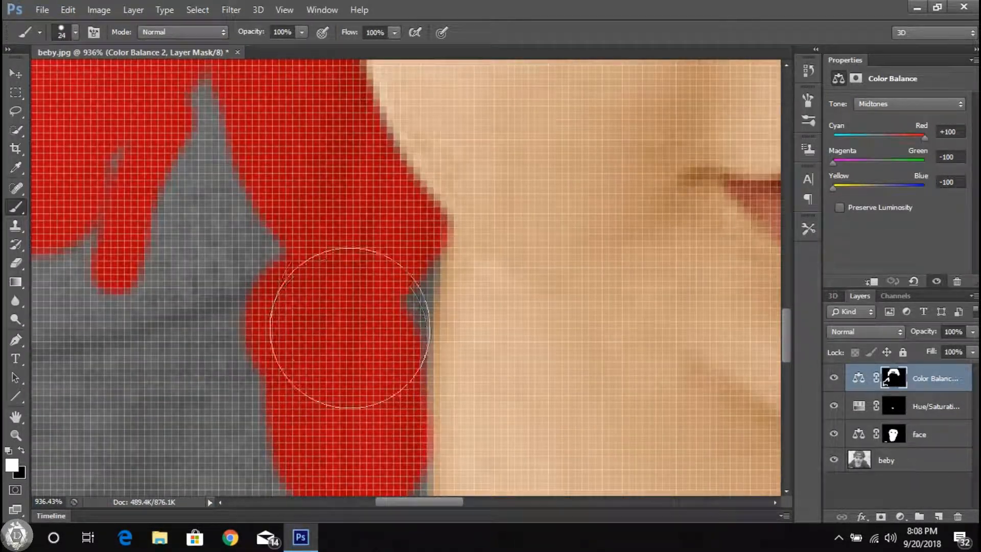
Step: Continue the red tint down the collar toward the base of the neck on the photo's left side
{"action": "scroll", "coordinate": [286, 169], "scroll_direction": "down", "scroll_amount": 3}
{"action": "scroll", "coordinate": [346, 326], "scroll_direction": "down", "scroll_amount": 2}
{"action": "left_click", "coordinate": [363, 396]}
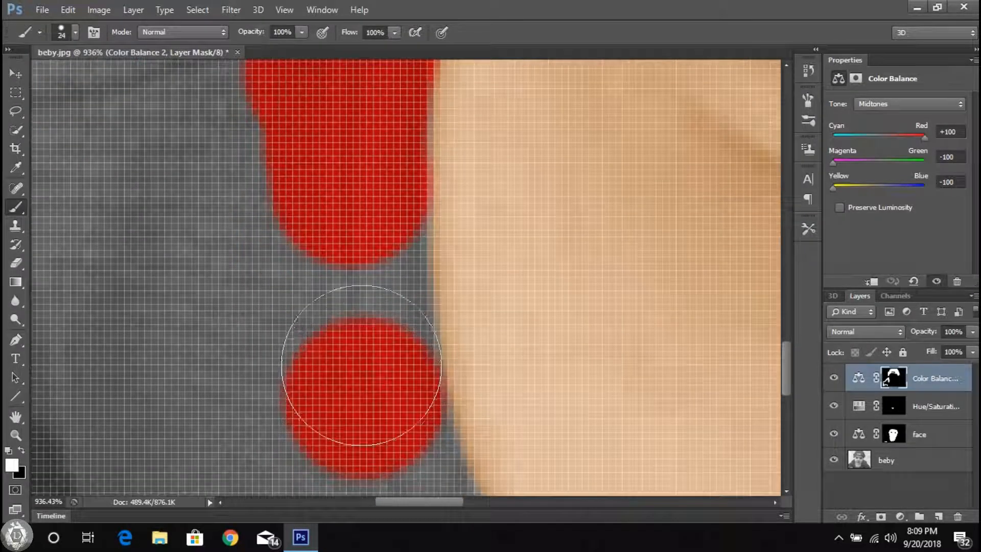
{"action": "scroll", "coordinate": [470, 371], "scroll_direction": "down", "scroll_amount": 5}
{"action": "left_click_drag", "start_coordinate": [419, 277], "coordinate": [373, 168]}
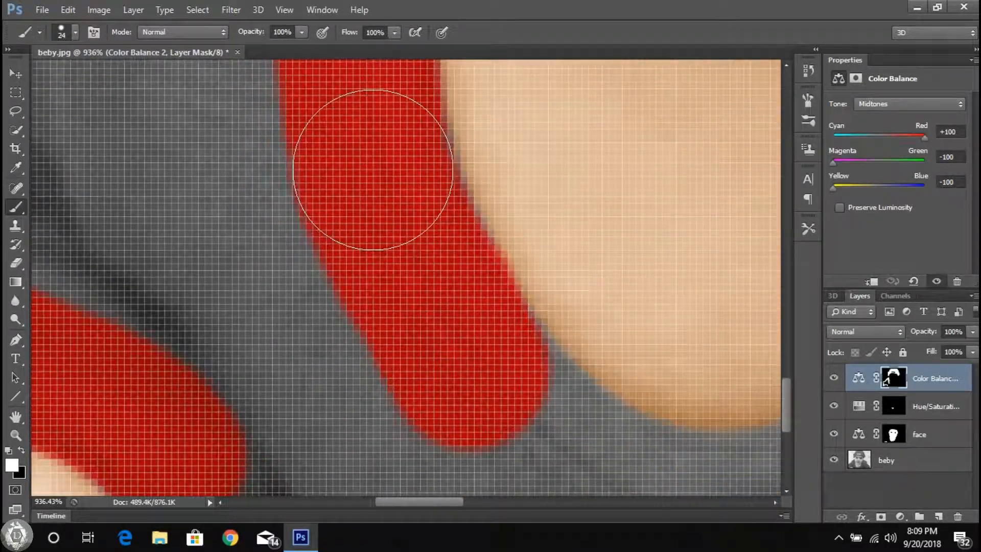
Step: Paint the neckline red along the photo's lower border beneath the neck
{"action": "scroll", "coordinate": [435, 332], "scroll_direction": "down", "scroll_amount": 5}
{"action": "scroll", "coordinate": [578, 371], "scroll_direction": "up", "scroll_amount": 6}
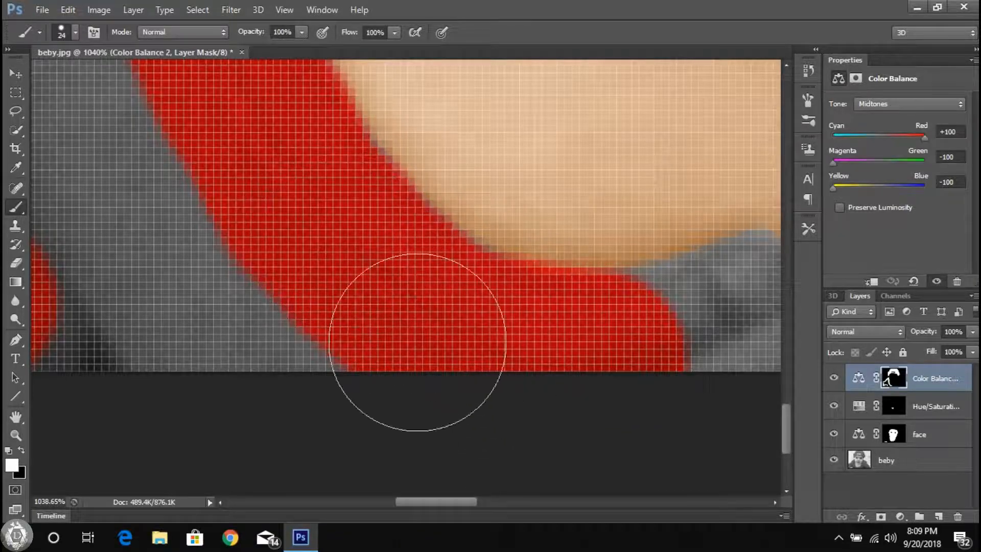
{"action": "scroll", "coordinate": [465, 353], "scroll_direction": "right", "scroll_amount": 3}
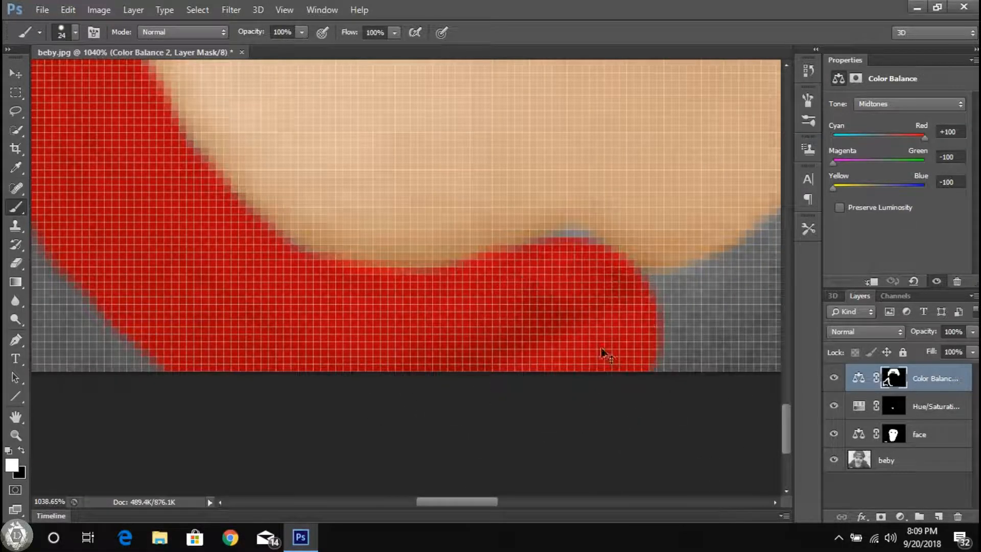
{"action": "scroll", "coordinate": [595, 348], "scroll_direction": "right", "scroll_amount": 5}
{"action": "mouse_move", "coordinate": [529, 329]}
{"action": "left_mouse_down"}
{"action": "mouse_move", "coordinate": [569, 306]}
{"action": "mouse_move", "coordinate": [498, 386]}
{"action": "left_mouse_up"}
Step: Paint the collar red up the neck on the photo's right side to just below the jaw
{"action": "scroll", "coordinate": [635, 219], "scroll_direction": "right", "scroll_amount": 3}
{"action": "scroll", "coordinate": [635, 219], "scroll_direction": "up", "scroll_amount": 4}
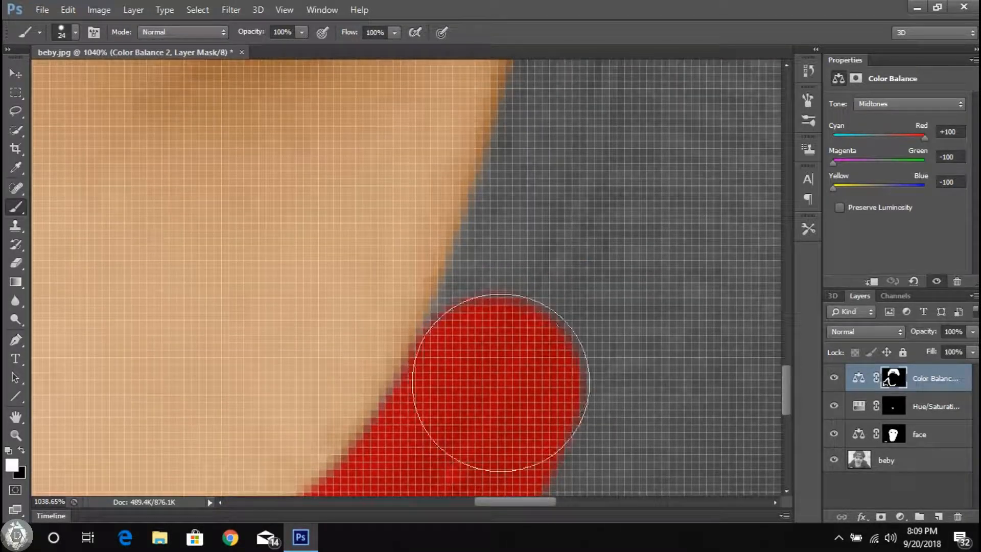
{"action": "left_click_drag", "start_coordinate": [555, 240], "coordinate": [542, 276]}
{"action": "left_click_drag", "start_coordinate": [602, 77], "coordinate": [508, 274]}
{"action": "mouse_move", "coordinate": [505, 444]}
{"action": "left_mouse_down"}
{"action": "mouse_move", "coordinate": [506, 526]}
{"action": "mouse_move", "coordinate": [505, 503]}
{"action": "left_mouse_up"}
{"action": "left_click_drag", "start_coordinate": [470, 455], "coordinate": [478, 432]}
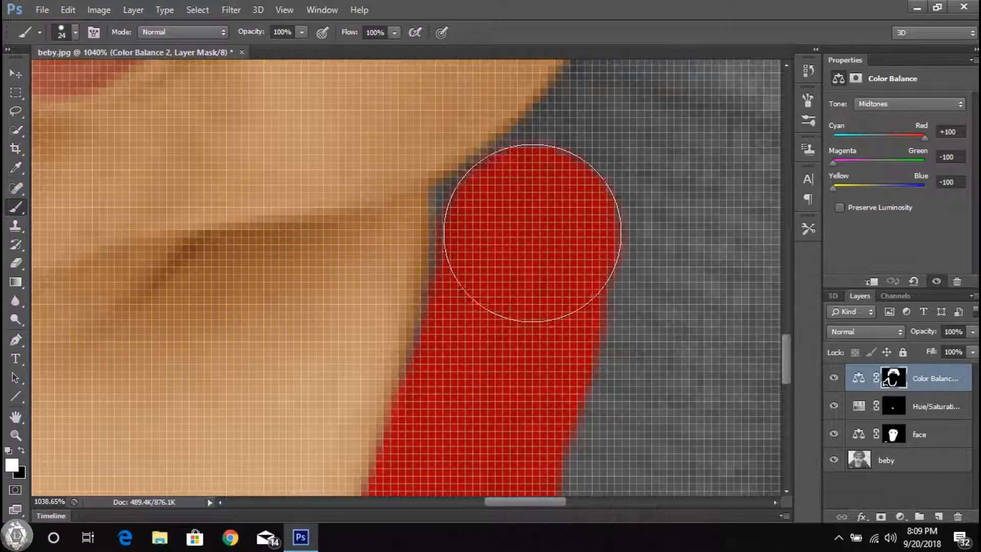
Step: Extend the red tint up along the jaw and cheek to the top of the shoulder on the photo's right side
{"action": "scroll", "coordinate": [526, 343], "scroll_direction": "down", "scroll_amount": 5}
{"action": "scroll", "coordinate": [584, 197], "scroll_direction": "up", "scroll_amount": 4}
{"action": "left_click_drag", "start_coordinate": [498, 219], "coordinate": [474, 377]}
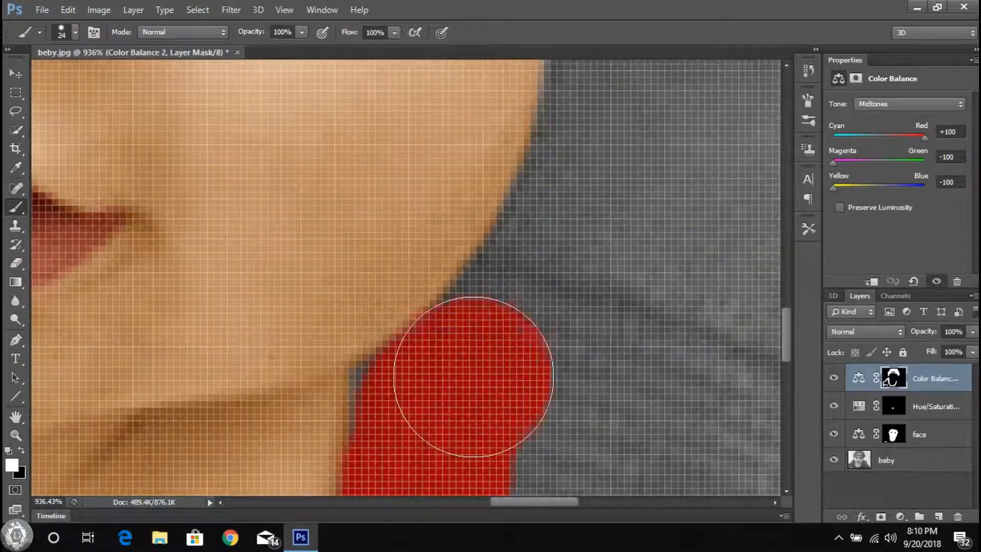
{"action": "mouse_move", "coordinate": [645, 196]}
{"action": "left_mouse_down"}
{"action": "mouse_move", "coordinate": [574, 298]}
{"action": "mouse_move", "coordinate": [508, 322]}
{"action": "left_mouse_up"}
{"action": "scroll", "coordinate": [541, 352], "scroll_direction": "up", "scroll_amount": 6}
{"action": "scroll", "coordinate": [532, 327], "scroll_direction": "down", "scroll_amount": 5}
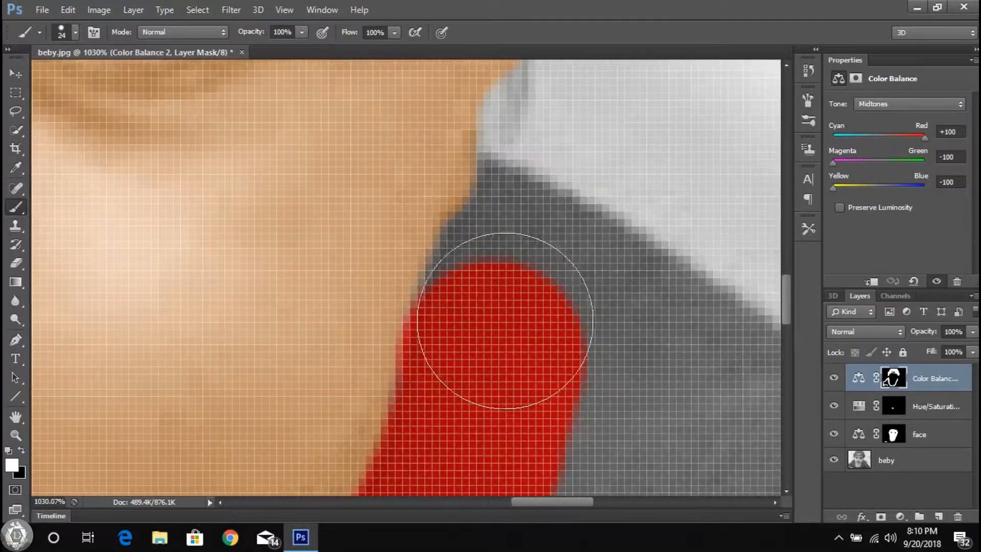
{"action": "right_click", "coordinate": [606, 333]}
{"action": "mouse_move", "coordinate": [534, 280]}
{"action": "left_mouse_down"}
{"action": "mouse_move", "coordinate": [572, 297]}
{"action": "mouse_move", "coordinate": [410, 297]}
{"action": "left_mouse_up"}
{"action": "left_click_drag", "start_coordinate": [410, 298], "coordinate": [455, 325]}
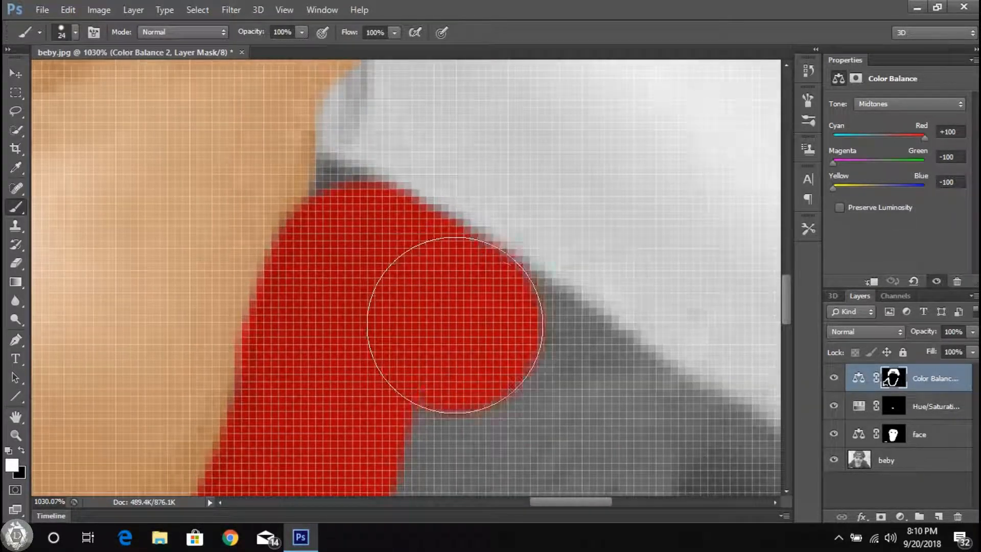
Step: Paint the outer edge of the shoulder and sleeve red down to the photo's lower border on the photo's right side
{"action": "mouse_move", "coordinate": [552, 397]}
{"action": "left_mouse_down"}
{"action": "mouse_move", "coordinate": [391, 318]}
{"action": "mouse_move", "coordinate": [499, 368]}
{"action": "mouse_move", "coordinate": [402, 312]}
{"action": "left_mouse_up"}
{"action": "mouse_move", "coordinate": [630, 451]}
{"action": "left_mouse_down"}
{"action": "mouse_move", "coordinate": [553, 396]}
{"action": "mouse_move", "coordinate": [554, 300]}
{"action": "left_mouse_up"}
{"action": "mouse_move", "coordinate": [578, 359]}
{"action": "left_mouse_down"}
{"action": "mouse_move", "coordinate": [534, 302]}
{"action": "mouse_move", "coordinate": [589, 391]}
{"action": "left_mouse_up"}
{"action": "left_click_drag", "start_coordinate": [622, 440], "coordinate": [534, 201]}
{"action": "left_click_drag", "start_coordinate": [513, 263], "coordinate": [512, 198]}
{"action": "left_click_drag", "start_coordinate": [502, 158], "coordinate": [501, 193]}
{"action": "left_click_drag", "start_coordinate": [628, 317], "coordinate": [549, 169]}
{"action": "left_click_drag", "start_coordinate": [525, 243], "coordinate": [480, 232]}
{"action": "mouse_move", "coordinate": [619, 368]}
{"action": "left_mouse_down"}
{"action": "mouse_move", "coordinate": [536, 354]}
{"action": "mouse_move", "coordinate": [468, 202]}
{"action": "left_mouse_up"}
{"action": "left_click", "coordinate": [532, 250]}
{"action": "mouse_move", "coordinate": [659, 396]}
{"action": "left_mouse_down"}
{"action": "mouse_move", "coordinate": [559, 316]}
{"action": "mouse_move", "coordinate": [493, 227]}
{"action": "left_mouse_up"}
{"action": "left_click_drag", "start_coordinate": [631, 388], "coordinate": [527, 289]}
{"action": "left_click_drag", "start_coordinate": [515, 365], "coordinate": [500, 335]}
{"action": "scroll", "coordinate": [455, 217], "scroll_direction": "down", "scroll_amount": 3}
{"action": "left_click_drag", "start_coordinate": [518, 209], "coordinate": [579, 325]}
{"action": "scroll", "coordinate": [503, 309], "scroll_direction": "down", "scroll_amount": 4}
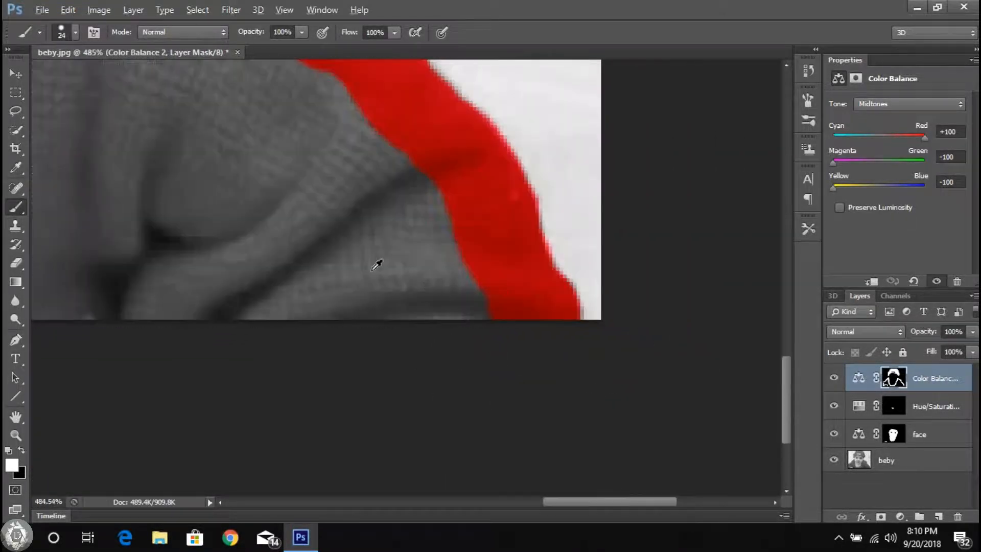
Step: Use a brush of 5 px or smaller to fill the uncolored corner where the sweater meets the ear and background
{"action": "scroll", "coordinate": [475, 230], "scroll_direction": "up", "scroll_amount": 5}
{"action": "scroll", "coordinate": [375, 257], "scroll_direction": "down", "scroll_amount": 3}
{"action": "scroll", "coordinate": [375, 256], "scroll_direction": "down", "scroll_amount": 5}
{"action": "scroll", "coordinate": [332, 194], "scroll_direction": "up", "scroll_amount": 8}
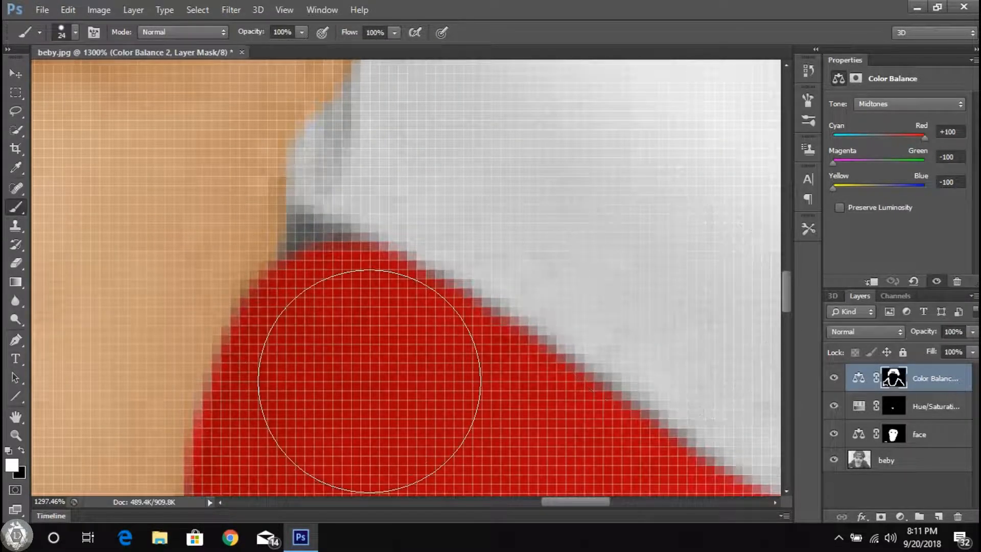
{"action": "scroll", "coordinate": [347, 174], "scroll_direction": "up", "scroll_amount": 3}
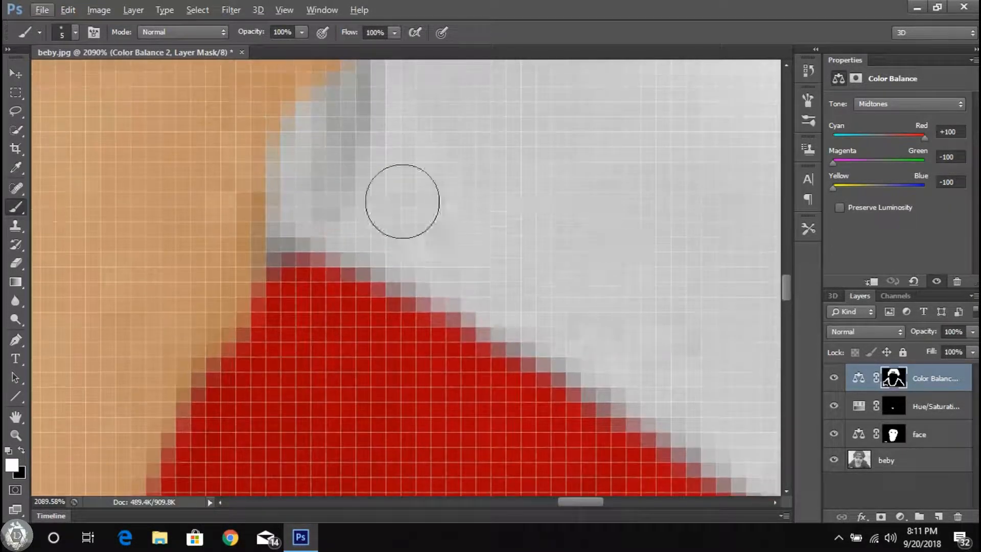
{"action": "scroll", "coordinate": [317, 270], "scroll_direction": "down", "scroll_amount": 5}
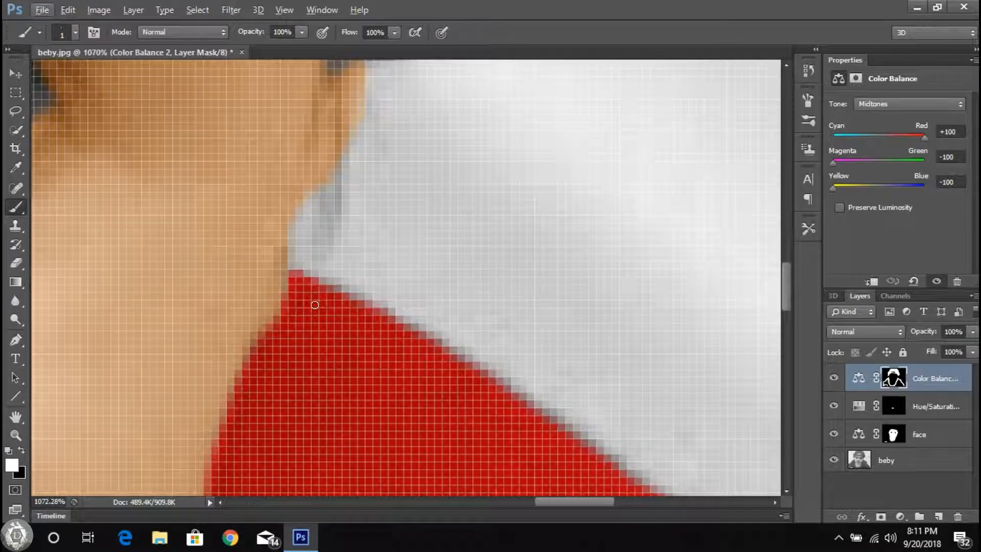
{"action": "scroll", "coordinate": [337, 304], "scroll_direction": "up", "scroll_amount": 2}
{"action": "right_click", "coordinate": [339, 305]}
{"action": "key", "text": "Escape"}
{"action": "scroll", "coordinate": [220, 424], "scroll_direction": "up", "scroll_amount": 3}
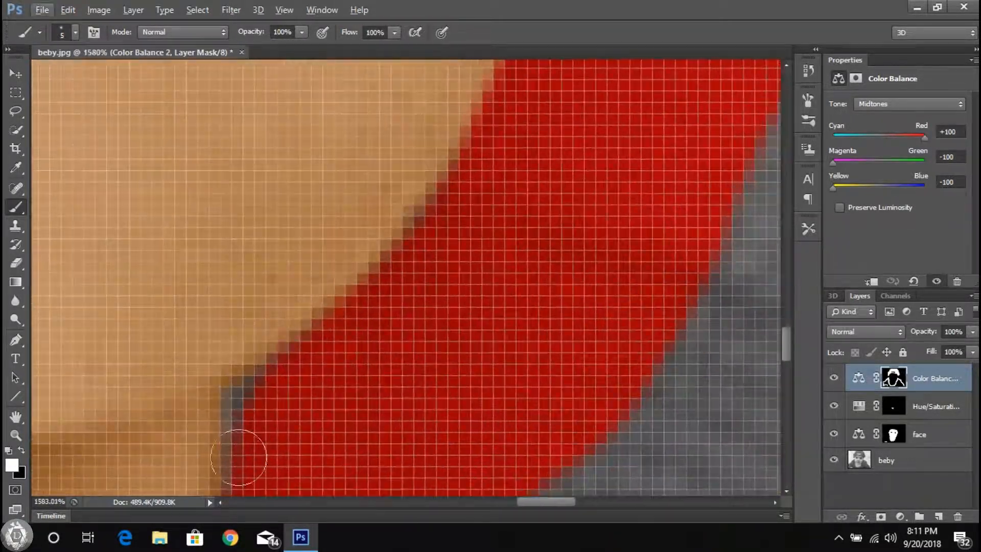
Step: Touch up the gray gaps between the skin and the red sweater along the neckline with the 5 px brush
{"action": "scroll", "coordinate": [294, 298], "scroll_direction": "down", "scroll_amount": 10}
{"action": "scroll", "coordinate": [317, 326], "scroll_direction": "up", "scroll_amount": 9}
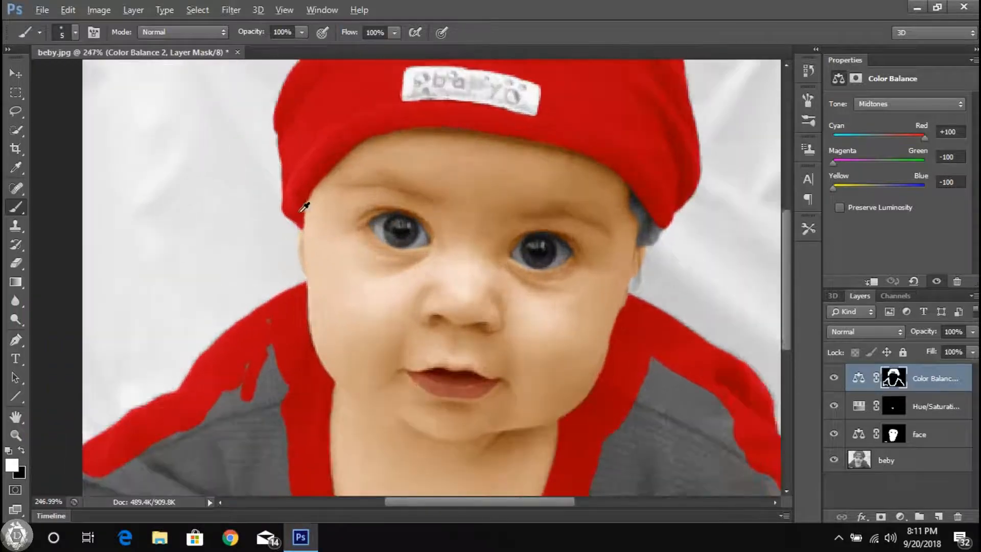
{"action": "scroll", "coordinate": [328, 341], "scroll_direction": "down", "scroll_amount": 10}
{"action": "scroll", "coordinate": [474, 353], "scroll_direction": "up", "scroll_amount": 9}
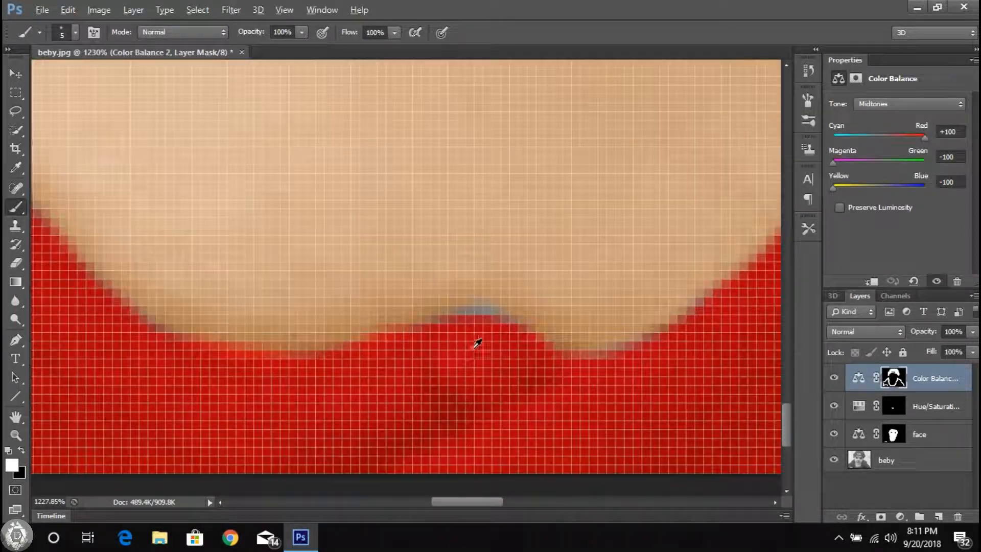
{"action": "scroll", "coordinate": [453, 342], "scroll_direction": "down", "scroll_amount": 10}
{"action": "scroll", "coordinate": [259, 429], "scroll_direction": "up", "scroll_amount": 3}
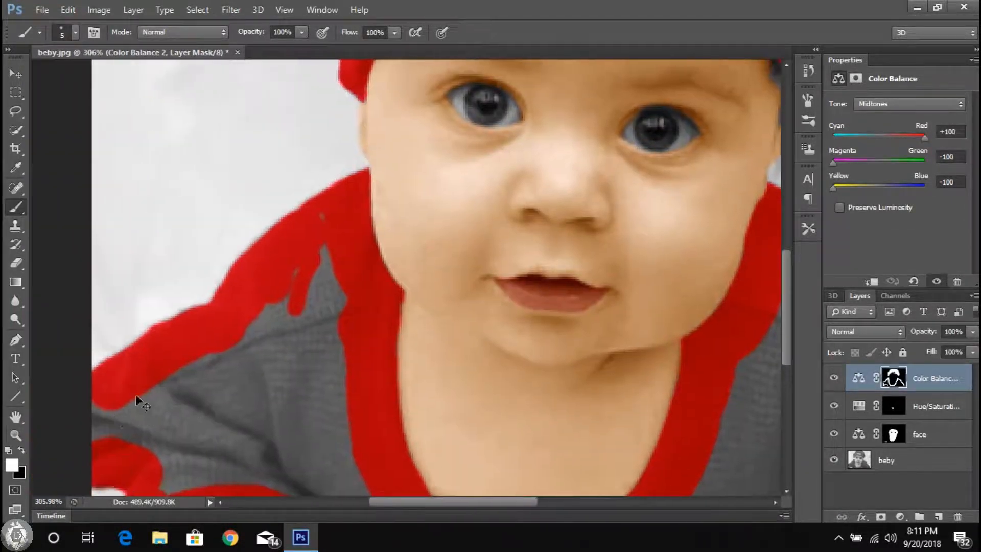
Step: Set the brush size to 46 px and fill the remaining gray areas of the sweater and sleeves with red
{"action": "scroll", "coordinate": [127, 405], "scroll_direction": "down", "scroll_amount": 4}
{"action": "right_click", "coordinate": [477, 371]}
{"action": "left_click_drag", "start_coordinate": [503, 368], "coordinate": [528, 368]}
{"action": "left_click", "coordinate": [464, 401]}
{"action": "scroll", "coordinate": [432, 396], "scroll_direction": "up", "scroll_amount": 7}
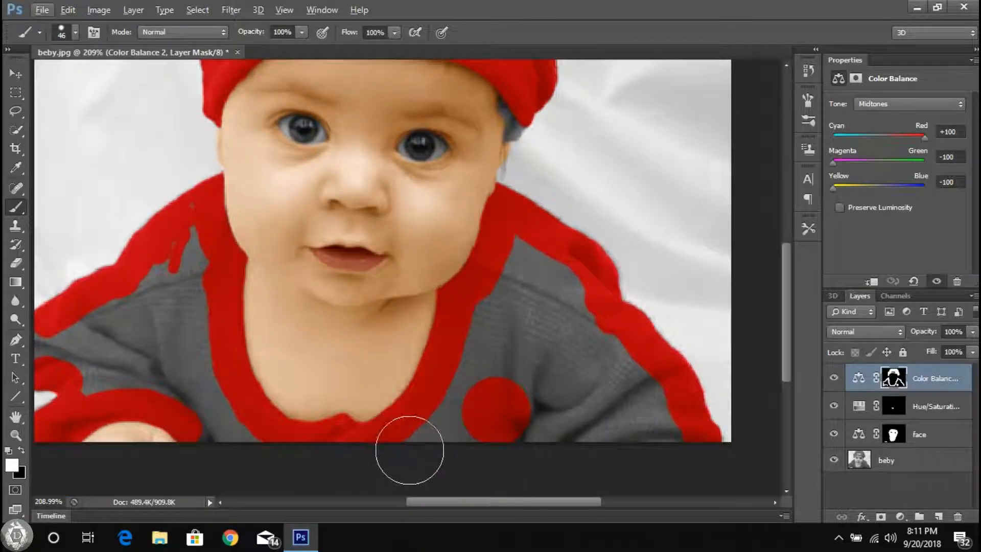
{"action": "left_click_drag", "start_coordinate": [452, 433], "coordinate": [490, 317]}
{"action": "left_click_drag", "start_coordinate": [548, 286], "coordinate": [641, 390]}
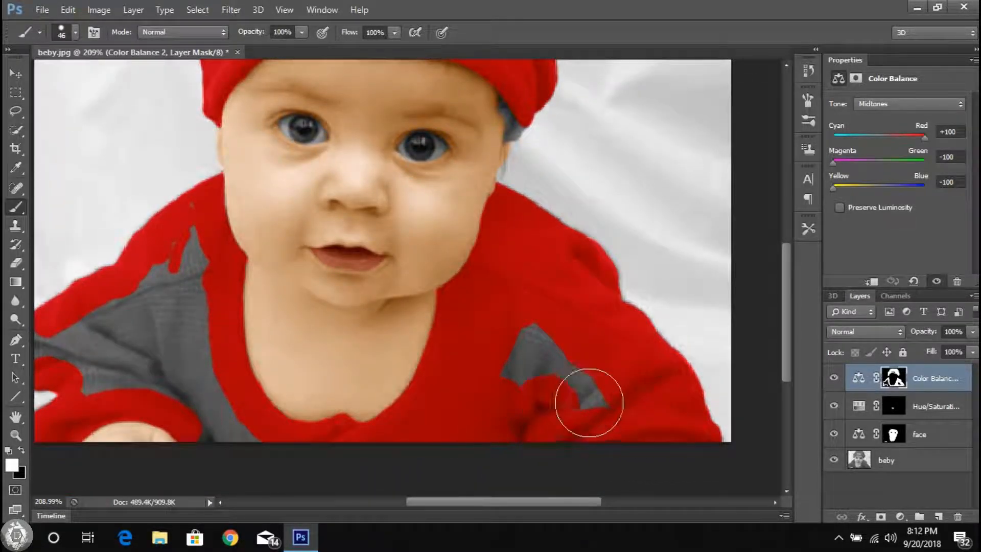
{"action": "scroll", "coordinate": [226, 431], "scroll_direction": "left", "scroll_amount": 4}
{"action": "left_click_drag", "start_coordinate": [332, 438], "coordinate": [295, 310]}
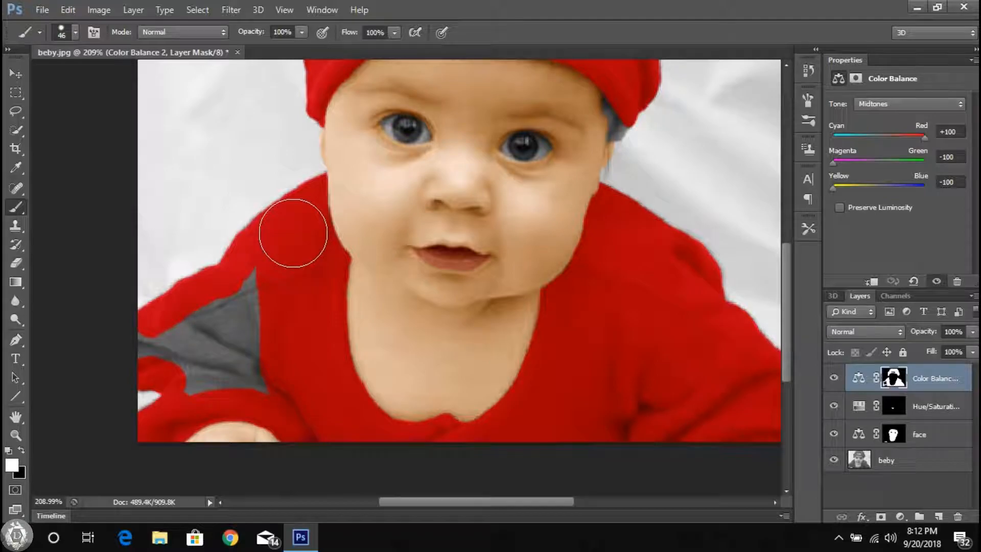
{"action": "left_click_drag", "start_coordinate": [293, 233], "coordinate": [251, 370]}
{"action": "scroll", "coordinate": [365, 239], "scroll_direction": "down", "scroll_amount": 5}
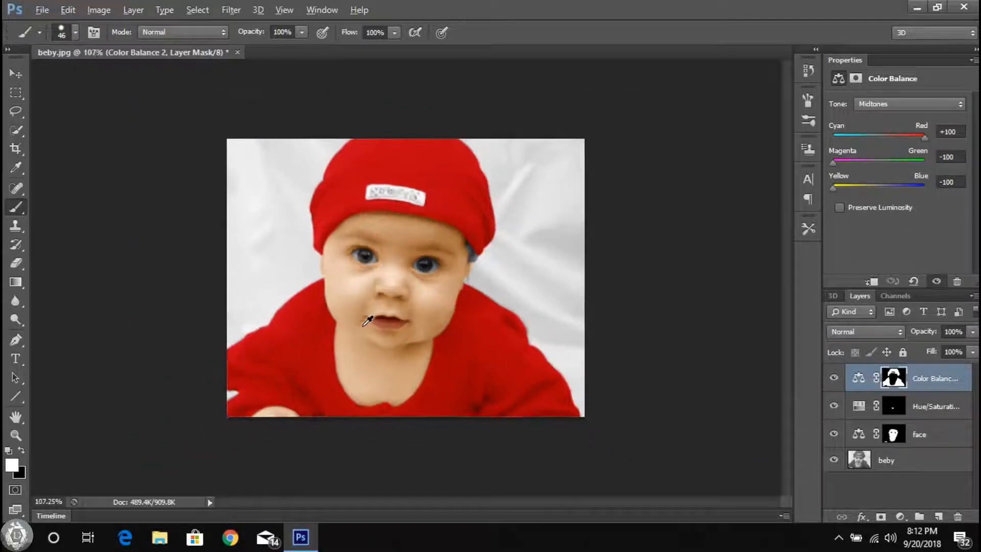
Step: Add a light off-white Solid Color fill layer and invert its layer mask
{"action": "left_click", "coordinate": [12, 76]}
{"action": "scroll", "coordinate": [351, 260], "scroll_direction": "up", "scroll_amount": 5}
{"action": "scroll", "coordinate": [393, 301], "scroll_direction": "down", "scroll_amount": 5}
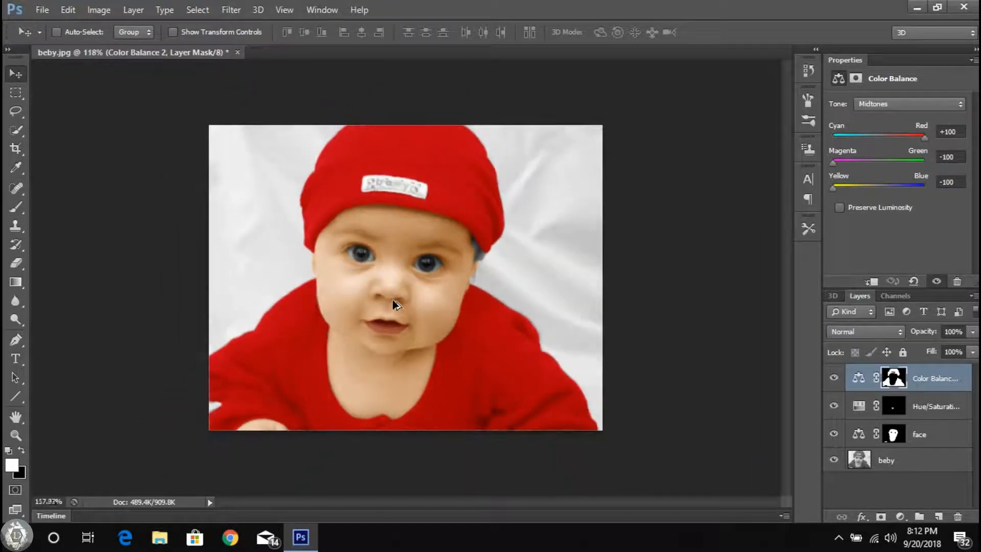
{"action": "scroll", "coordinate": [464, 259], "scroll_direction": "up", "scroll_amount": 3}
{"action": "left_click", "coordinate": [900, 517]}
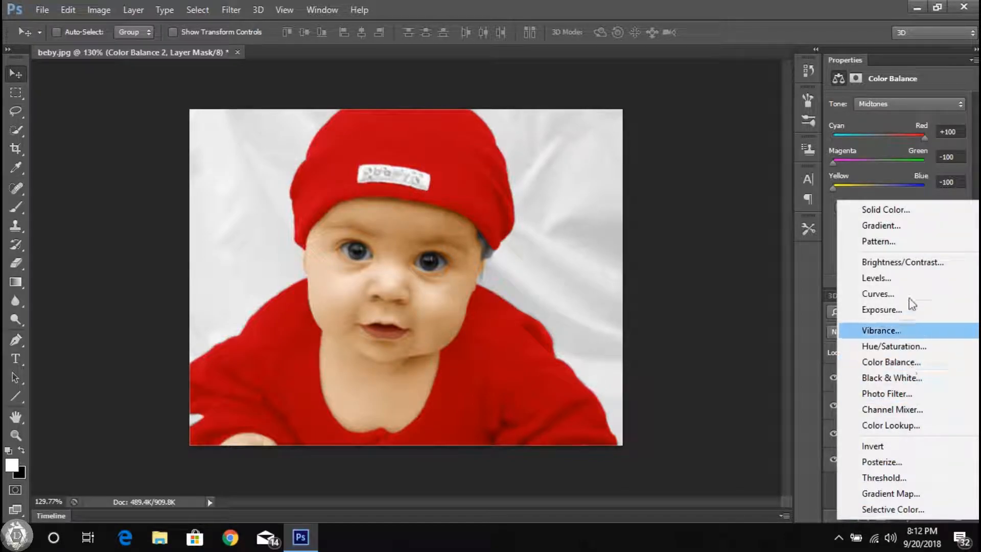
{"action": "left_click", "coordinate": [899, 210]}
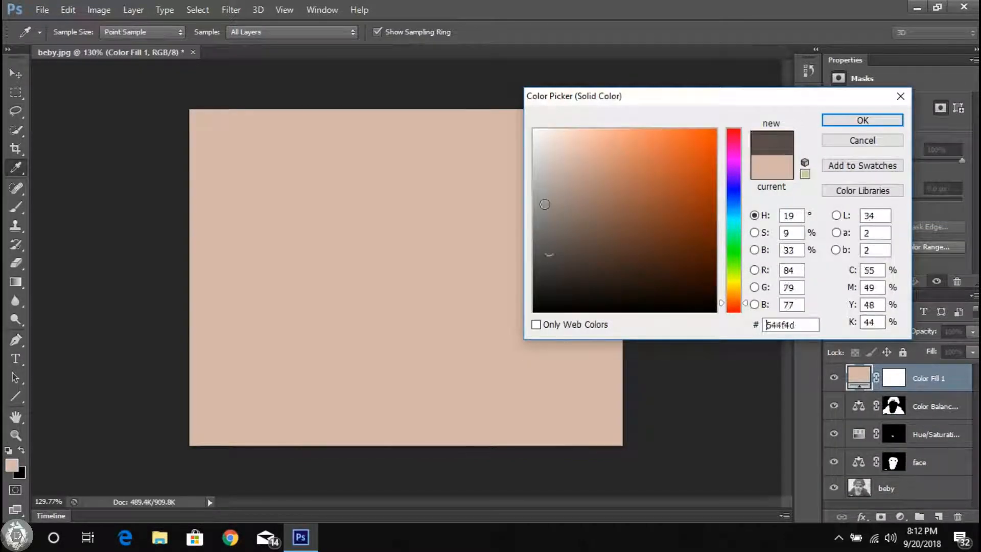
{"action": "key", "text": "Return"}
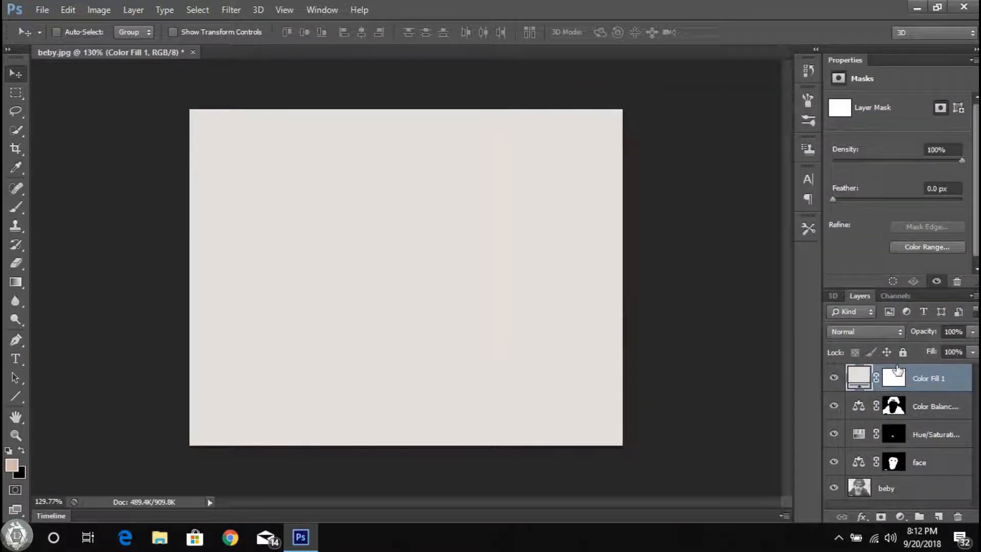
{"action": "left_click", "coordinate": [99, 10]}
{"action": "mouse_move", "coordinate": [121, 46]}
{"action": "left_click", "coordinate": [337, 208]}
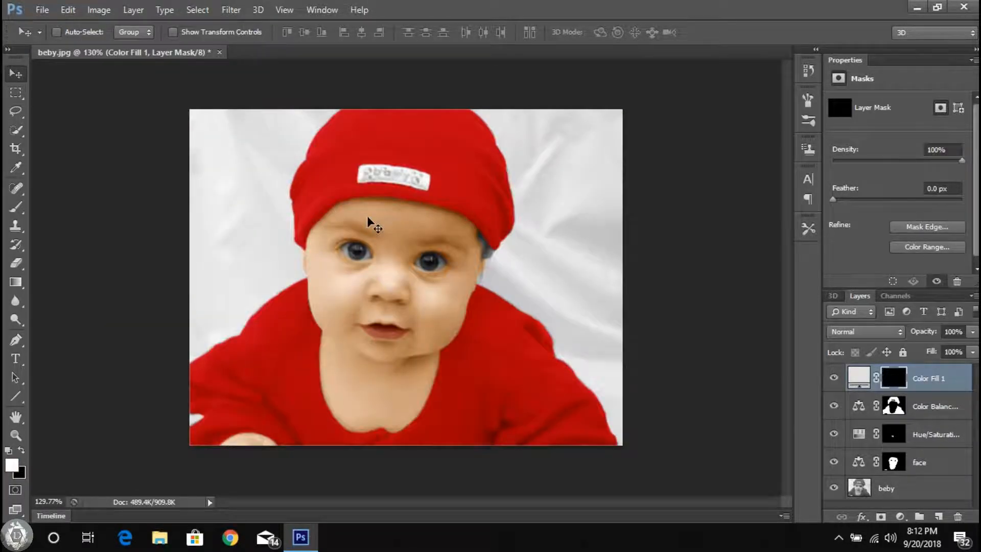
Step: Reveal the off-white fill on the inner white of the photo's left eye, using 2 px and 3 px brushes
{"action": "scroll", "coordinate": [348, 252], "scroll_direction": "up", "scroll_amount": 8}
{"action": "scroll", "coordinate": [347, 253], "scroll_direction": "up", "scroll_amount": 5}
{"action": "key", "text": "b"}
{"action": "right_click", "coordinate": [486, 324]}
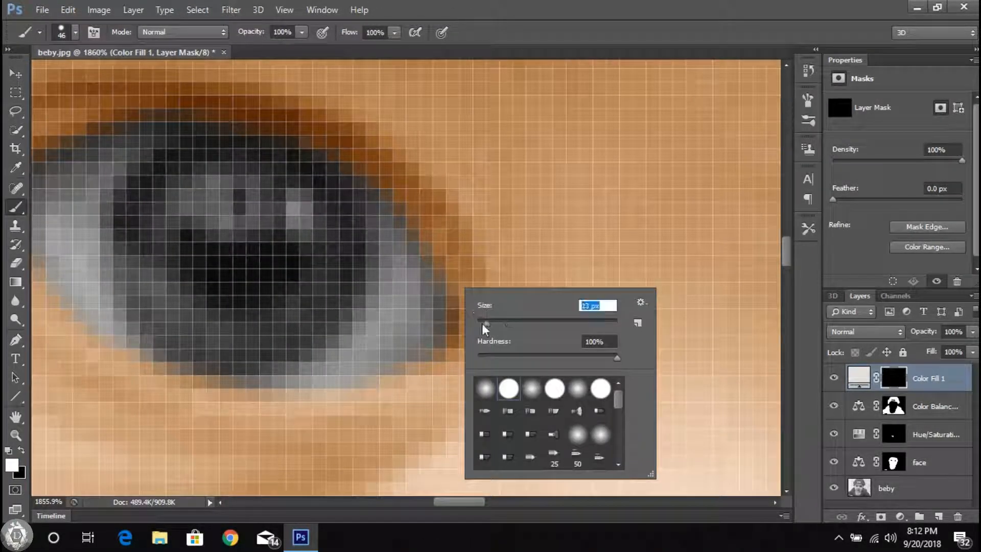
{"action": "type", "text": "2"}
{"action": "key", "text": "Return"}
{"action": "left_click", "coordinate": [393, 322]}
{"action": "scroll", "coordinate": [409, 306], "scroll_direction": "up", "scroll_amount": 3}
{"action": "mouse_move", "coordinate": [380, 276]}
{"action": "left_mouse_down"}
{"action": "mouse_move", "coordinate": [377, 315]}
{"action": "mouse_move", "coordinate": [392, 274]}
{"action": "left_mouse_up"}
{"action": "scroll", "coordinate": [393, 269], "scroll_direction": "down", "scroll_amount": 4}
{"action": "right_click", "coordinate": [387, 262]}
{"action": "type", "text": "3"}
{"action": "key", "text": "Return"}
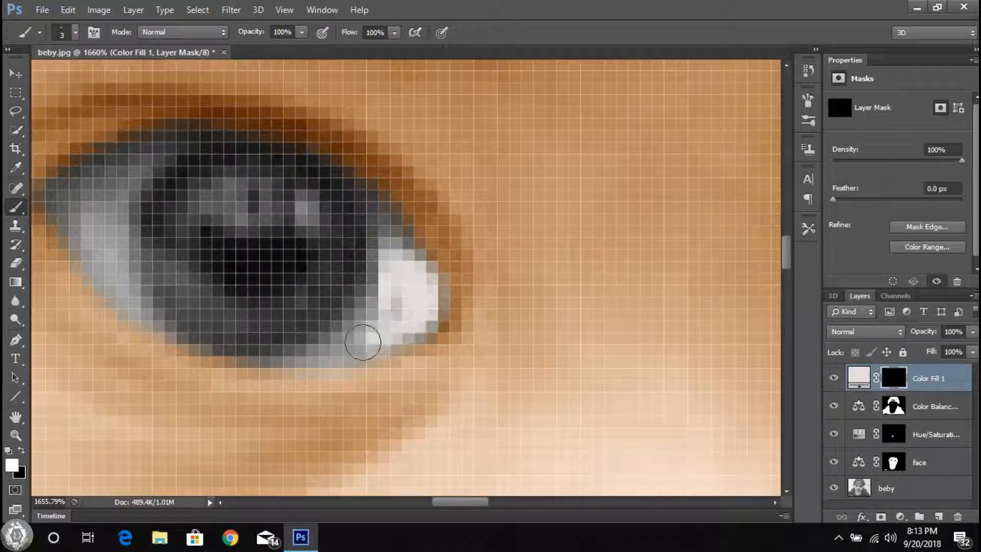
{"action": "left_click_drag", "start_coordinate": [407, 325], "coordinate": [465, 394]}
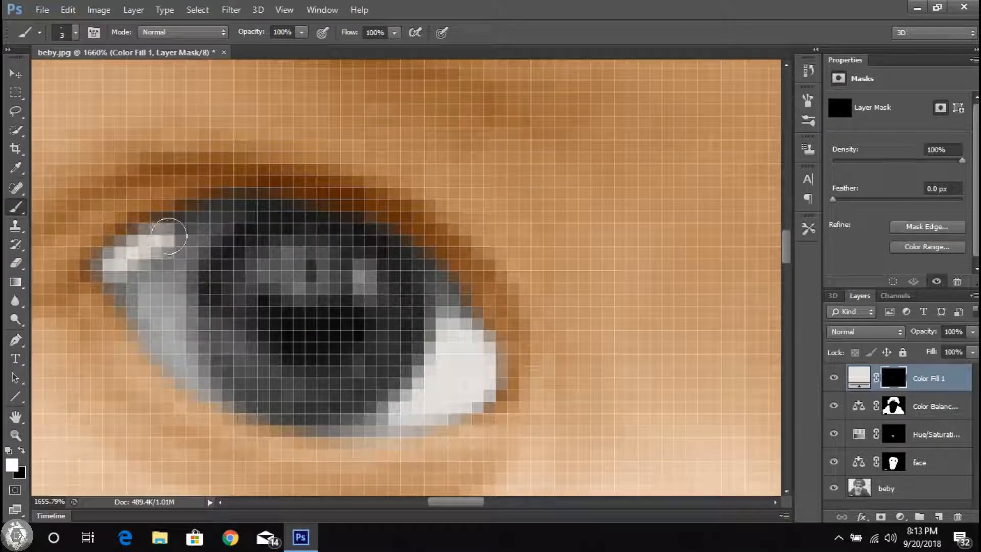
Step: Paint the outer white of the photo's left eye with the 3 px brush and refine its edges at 2 px
{"action": "left_click_drag", "start_coordinate": [168, 287], "coordinate": [180, 237]}
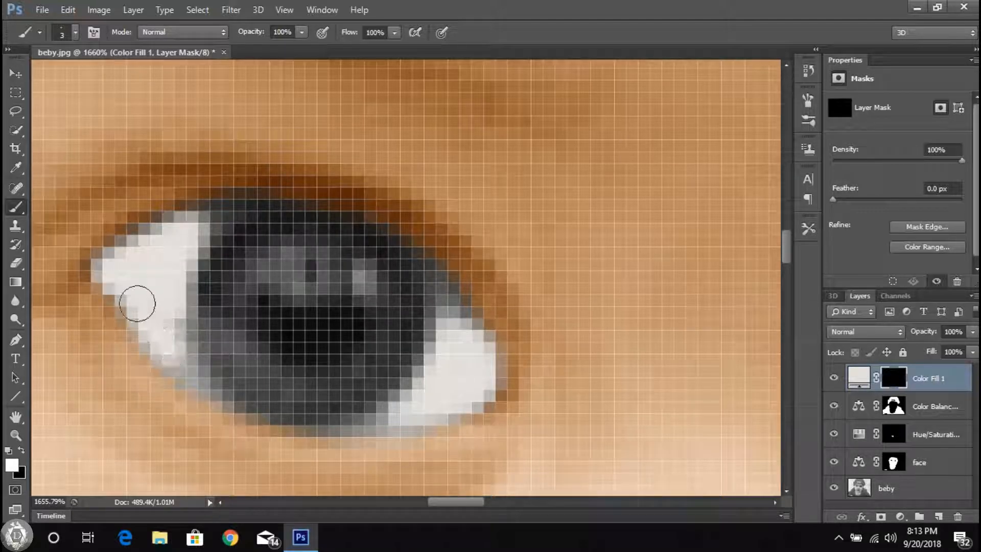
{"action": "scroll", "coordinate": [248, 232], "scroll_direction": "right", "scroll_amount": 1}
{"action": "right_click", "coordinate": [421, 365]}
{"action": "left_click", "coordinate": [83, 338]}
{"action": "scroll", "coordinate": [154, 377], "scroll_direction": "up", "scroll_amount": 6}
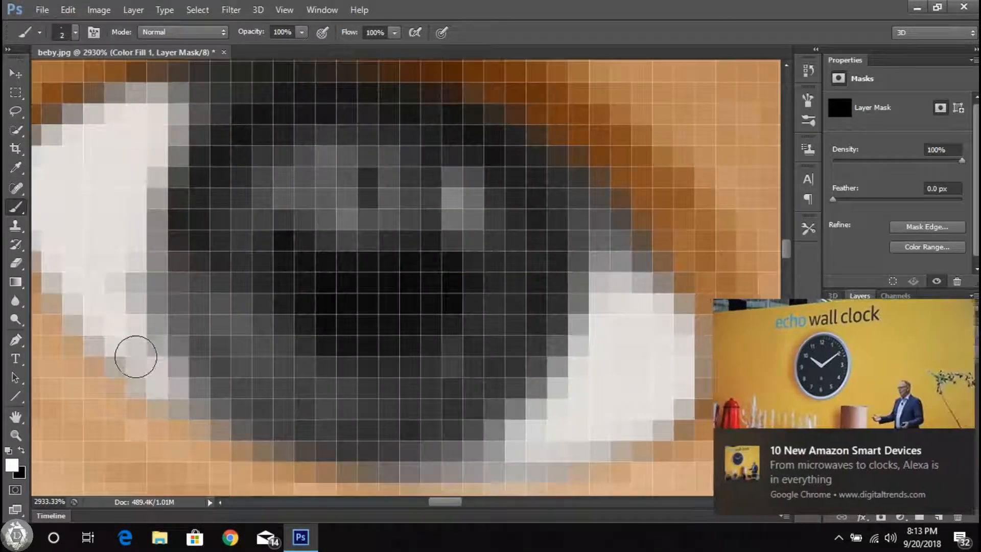
{"action": "left_click", "coordinate": [959, 444]}
{"action": "mouse_move", "coordinate": [173, 387]}
{"action": "left_mouse_down"}
{"action": "mouse_move", "coordinate": [161, 383]}
{"action": "mouse_move", "coordinate": [137, 299]}
{"action": "left_mouse_up"}
{"action": "scroll", "coordinate": [176, 129], "scroll_direction": "left", "scroll_amount": 1}
{"action": "scroll", "coordinate": [175, 128], "scroll_direction": "left", "scroll_amount": 1}
{"action": "scroll", "coordinate": [174, 129], "scroll_direction": "up", "scroll_amount": 2}
{"action": "mouse_move", "coordinate": [230, 199]}
{"action": "left_mouse_down"}
{"action": "mouse_move", "coordinate": [278, 156]}
{"action": "mouse_move", "coordinate": [207, 176]}
{"action": "left_mouse_up"}
{"action": "scroll", "coordinate": [125, 274], "scroll_direction": "down", "scroll_amount": 3}
{"action": "scroll", "coordinate": [266, 321], "scroll_direction": "down", "scroll_amount": 12}
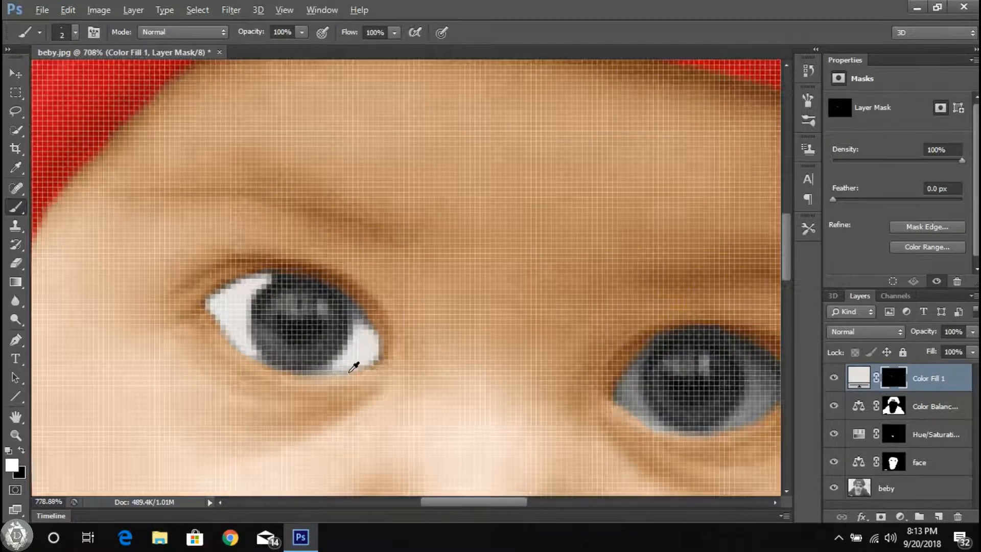
Step: Set the brush size to 1 px and refine the edges of the white in the photo's left eye
{"action": "scroll", "coordinate": [340, 363], "scroll_direction": "up", "scroll_amount": 10}
{"action": "right_click", "coordinate": [428, 296]}
{"action": "left_click_drag", "start_coordinate": [576, 316], "coordinate": [549, 316]}
{"action": "type", "text": "1"}
{"action": "key", "text": "Return"}
{"action": "scroll", "coordinate": [291, 378], "scroll_direction": "up", "scroll_amount": 6}
{"action": "left_click_drag", "start_coordinate": [291, 382], "coordinate": [320, 372]}
{"action": "scroll", "coordinate": [511, 229], "scroll_direction": "up", "scroll_amount": 3}
{"action": "mouse_move", "coordinate": [459, 304]}
{"action": "left_mouse_down"}
{"action": "mouse_move", "coordinate": [423, 211]}
{"action": "mouse_move", "coordinate": [479, 285]}
{"action": "left_mouse_up"}
{"action": "scroll", "coordinate": [471, 337], "scroll_direction": "down", "scroll_amount": 15}
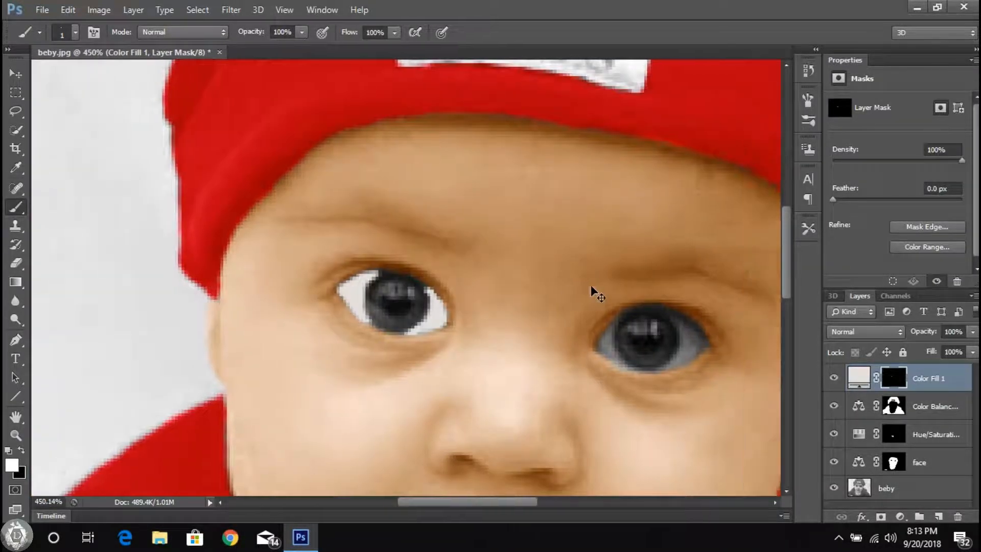
Step: Set the brush size to 2 px and paint the outer white of the eye on the photo's right side
{"action": "scroll", "coordinate": [615, 333], "scroll_direction": "up", "scroll_amount": 12}
{"action": "right_click", "coordinate": [620, 327]}
{"action": "left_click_drag", "start_coordinate": [753, 347], "coordinate": [733, 346]}
{"action": "type", "text": "2"}
{"action": "key", "text": "Return"}
{"action": "scroll", "coordinate": [552, 339], "scroll_direction": "up", "scroll_amount": 4}
{"action": "left_click", "coordinate": [534, 417]}
{"action": "mouse_move", "coordinate": [580, 387]}
{"action": "left_mouse_down"}
{"action": "mouse_move", "coordinate": [459, 230]}
{"action": "mouse_move", "coordinate": [553, 351]}
{"action": "mouse_move", "coordinate": [505, 261]}
{"action": "mouse_move", "coordinate": [637, 401]}
{"action": "mouse_move", "coordinate": [608, 339]}
{"action": "left_mouse_up"}
{"action": "scroll", "coordinate": [549, 355], "scroll_direction": "down", "scroll_amount": 3}
{"action": "mouse_move", "coordinate": [401, 379]}
{"action": "left_mouse_down"}
{"action": "mouse_move", "coordinate": [569, 280]}
{"action": "mouse_move", "coordinate": [524, 291]}
{"action": "mouse_move", "coordinate": [562, 235]}
{"action": "left_mouse_up"}
{"action": "scroll", "coordinate": [522, 172], "scroll_direction": "up", "scroll_amount": 1}
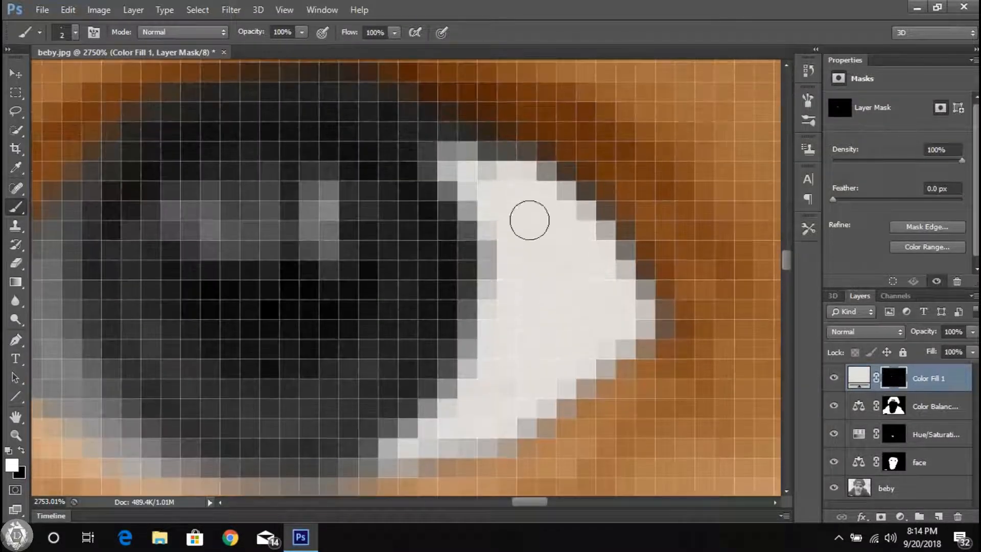
Step: Paint the inner white of the photo's right eye and refine its edges with a 1 px brush
{"action": "scroll", "coordinate": [533, 220], "scroll_direction": "left", "scroll_amount": 3}
{"action": "mouse_move", "coordinate": [148, 358]}
{"action": "left_mouse_down"}
{"action": "mouse_move", "coordinate": [208, 226]}
{"action": "mouse_move", "coordinate": [286, 440]}
{"action": "mouse_move", "coordinate": [211, 262]}
{"action": "mouse_move", "coordinate": [169, 323]}
{"action": "left_mouse_up"}
{"action": "right_click", "coordinate": [177, 317]}
{"action": "left_click_drag", "start_coordinate": [192, 355], "coordinate": [188, 355]}
{"action": "left_click_drag", "start_coordinate": [175, 302], "coordinate": [223, 223]}
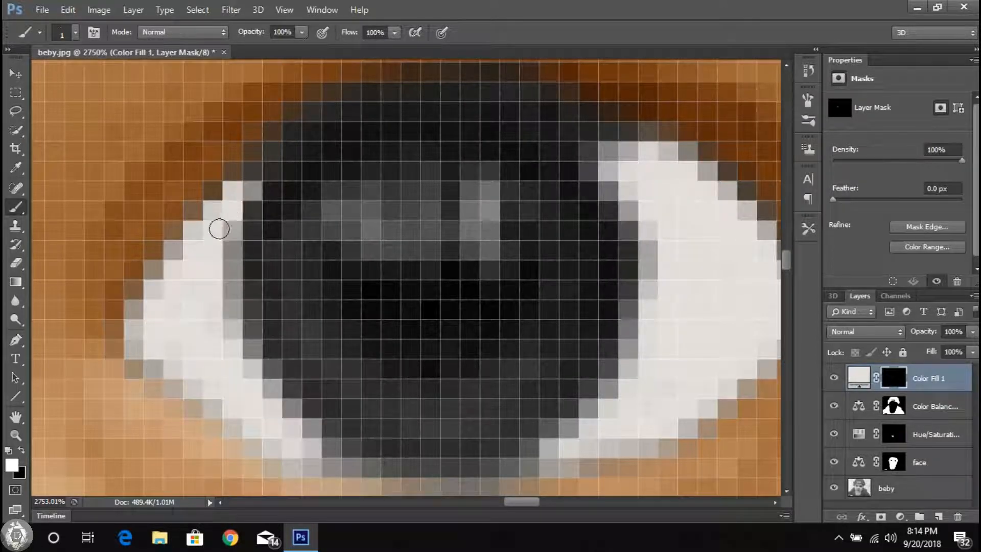
{"action": "scroll", "coordinate": [223, 223], "scroll_direction": "down", "scroll_amount": 3}
{"action": "scroll", "coordinate": [203, 290], "scroll_direction": "up", "scroll_amount": 3}
{"action": "scroll", "coordinate": [198, 329], "scroll_direction": "down", "scroll_amount": 3}
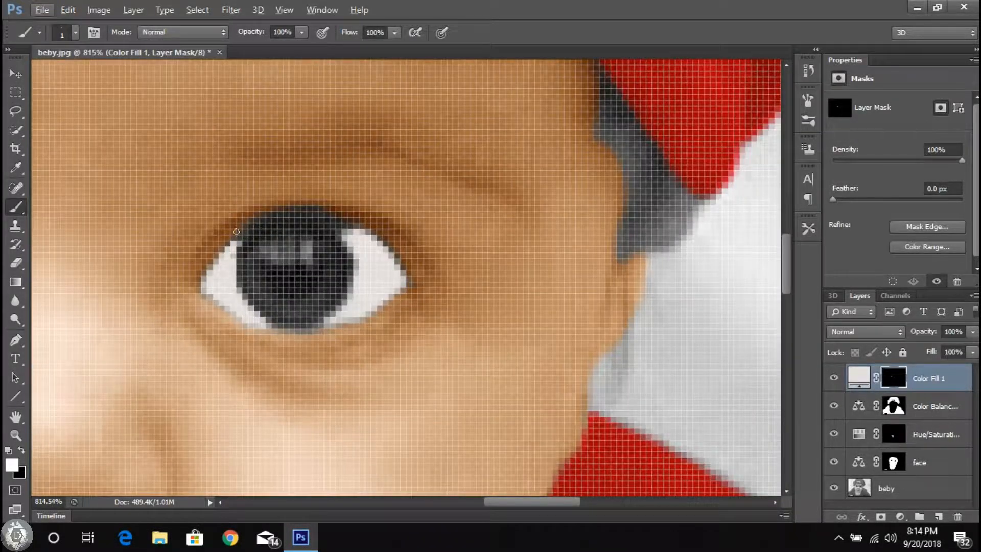
{"action": "scroll", "coordinate": [328, 267], "scroll_direction": "up", "scroll_amount": 3}
{"action": "left_click_drag", "start_coordinate": [332, 283], "coordinate": [384, 267]}
{"action": "scroll", "coordinate": [392, 278], "scroll_direction": "down", "scroll_amount": 5}
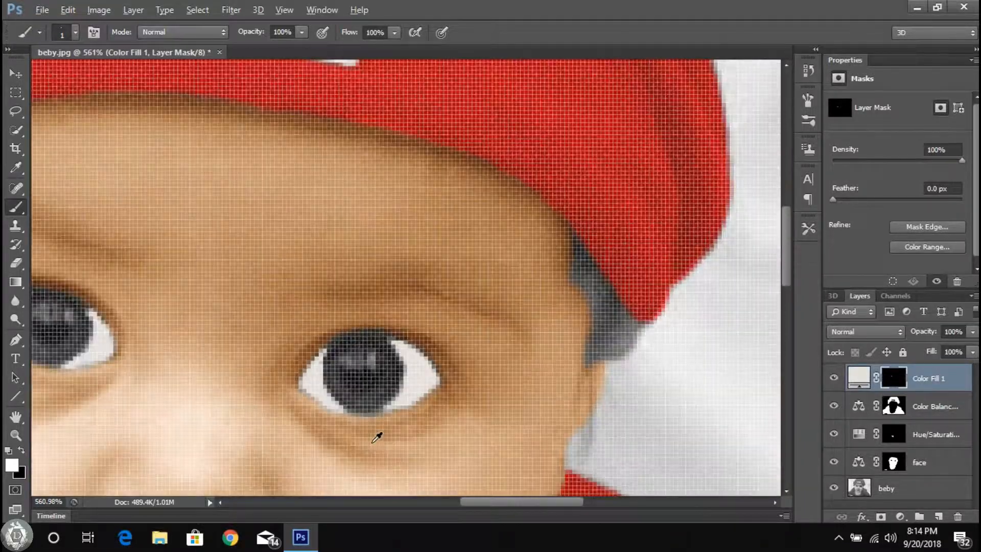
Step: Touch up the white of the photo's right eye and set the foreground color to ffffff
{"action": "scroll", "coordinate": [380, 434], "scroll_direction": "up", "scroll_amount": 5}
{"action": "left_click", "coordinate": [433, 350], "text": "alt"}
{"action": "left_click", "coordinate": [9, 466]}
{"action": "type", "text": "ffffff"}
{"action": "key", "text": "Return"}
{"action": "scroll", "coordinate": [520, 263], "scroll_direction": "down", "scroll_amount": 5}
{"action": "scroll", "coordinate": [566, 265], "scroll_direction": "up", "scroll_amount": 5}
{"action": "scroll", "coordinate": [492, 391], "scroll_direction": "down", "scroll_amount": 15}
{"action": "scroll", "coordinate": [541, 429], "scroll_direction": "up", "scroll_amount": 5}
{"action": "scroll", "coordinate": [532, 419], "scroll_direction": "down", "scroll_amount": 6}
{"action": "scroll", "coordinate": [445, 405], "scroll_direction": "down", "scroll_amount": 3}
{"action": "scroll", "coordinate": [409, 388], "scroll_direction": "up", "scroll_amount": 3}
Step: Change the blending mode of the off-white eye fill layer to Overlay
{"action": "left_click", "coordinate": [14, 76]}
{"action": "scroll", "coordinate": [388, 450], "scroll_direction": "up", "scroll_amount": 3}
{"action": "left_click", "coordinate": [863, 332]}
{"action": "left_click", "coordinate": [872, 176]}
{"action": "scroll", "coordinate": [541, 266], "scroll_direction": "down", "scroll_amount": 6}
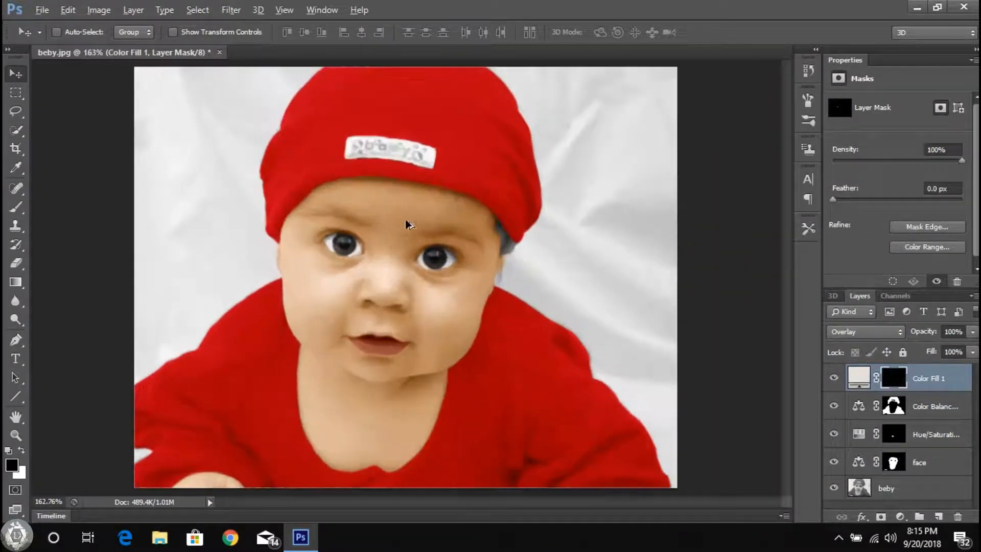
Step: Add a black Solid Color fill layer and invert its layer mask
{"action": "scroll", "coordinate": [353, 236], "scroll_direction": "up", "scroll_amount": 8}
{"action": "scroll", "coordinate": [337, 342], "scroll_direction": "down", "scroll_amount": 3}
{"action": "key", "text": "j"}
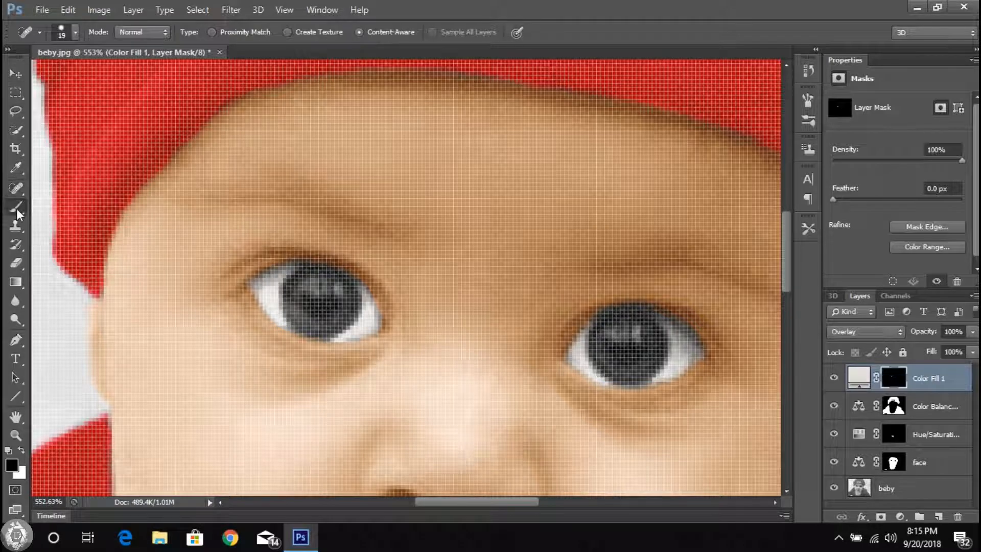
{"action": "left_click", "coordinate": [901, 517]}
{"action": "left_click", "coordinate": [858, 209]}
{"action": "left_click", "coordinate": [862, 120]}
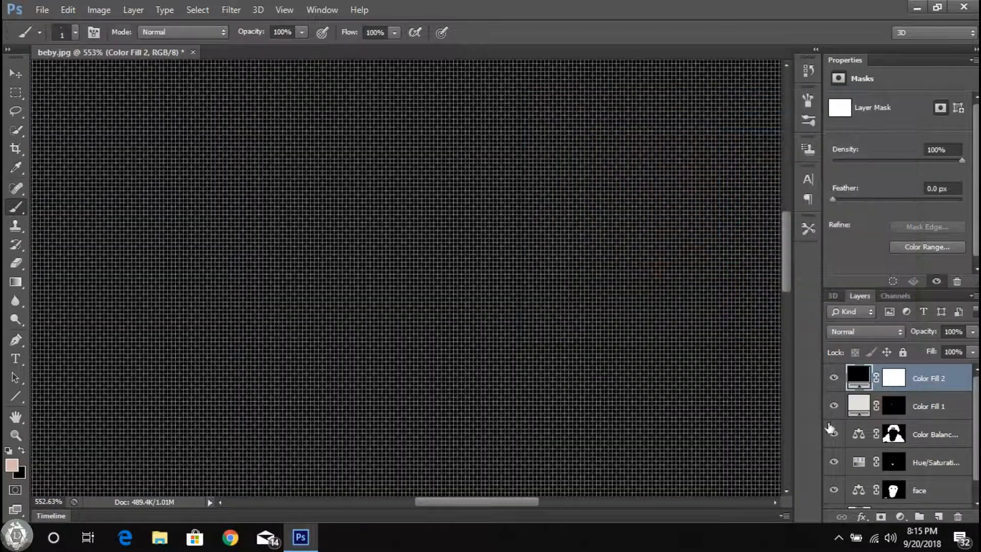
{"action": "left_click", "coordinate": [99, 10]}
{"action": "mouse_move", "coordinate": [153, 46]}
{"action": "left_click", "coordinate": [98, 9]}
{"action": "left_click", "coordinate": [393, 208]}
{"action": "scroll", "coordinate": [271, 286], "scroll_direction": "up", "scroll_amount": 5}
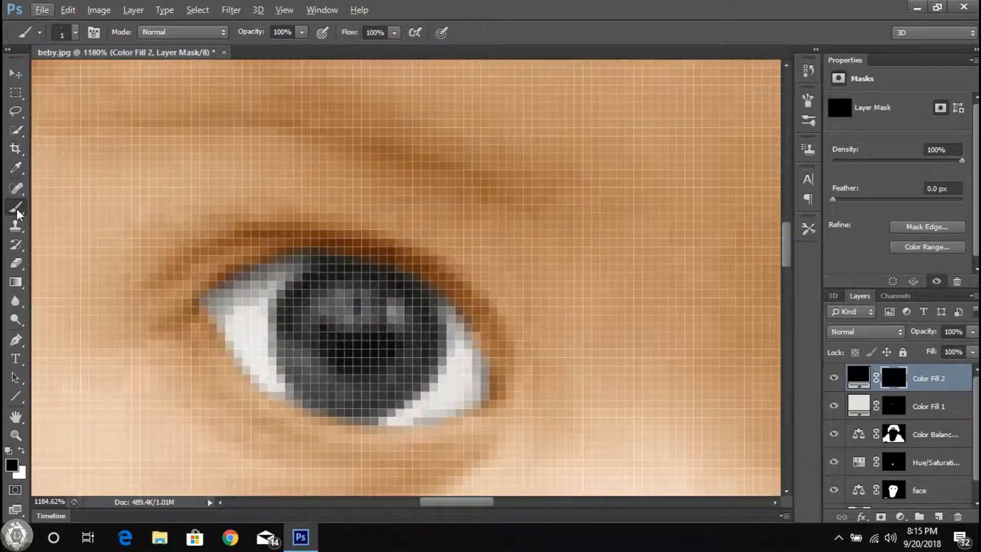
Step: Paint both pupils black on the black fill layer's mask with a 9 px hard brush
{"action": "scroll", "coordinate": [396, 358], "scroll_direction": "up", "scroll_amount": 5}
{"action": "key", "text": "bracketright"}
{"action": "key", "text": "bracketright"}
{"action": "key", "text": "bracketright"}
{"action": "key", "text": "bracketright"}
{"action": "key", "text": "bracketright"}
{"action": "key", "text": "bracketright"}
{"action": "key", "text": "bracketright"}
{"action": "key", "text": "bracketright"}
{"action": "key", "text": "bracketright"}
{"action": "key", "text": "bracketright"}
{"action": "key", "text": "bracketright"}
{"action": "left_click", "coordinate": [484, 215]}
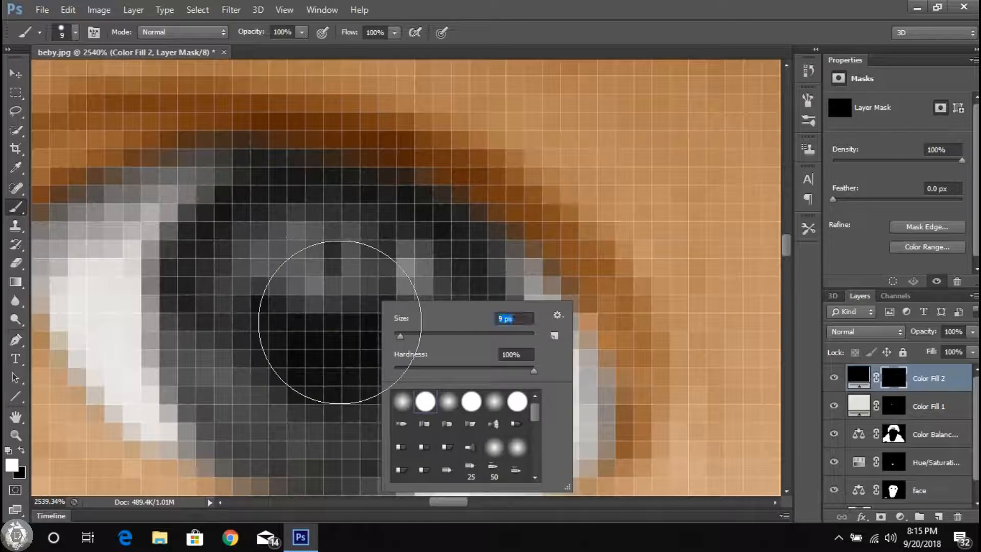
{"action": "left_click", "coordinate": [337, 321]}
{"action": "scroll", "coordinate": [353, 319], "scroll_direction": "down", "scroll_amount": 10}
{"action": "scroll", "coordinate": [449, 313], "scroll_direction": "right", "scroll_amount": 5}
{"action": "scroll", "coordinate": [569, 375], "scroll_direction": "up", "scroll_amount": 10}
{"action": "left_click", "coordinate": [565, 375]}
{"action": "left_click", "coordinate": [565, 376]}
{"action": "scroll", "coordinate": [565, 376], "scroll_direction": "down", "scroll_amount": 8}
{"action": "scroll", "coordinate": [208, 301], "scroll_direction": "down", "scroll_amount": 8}
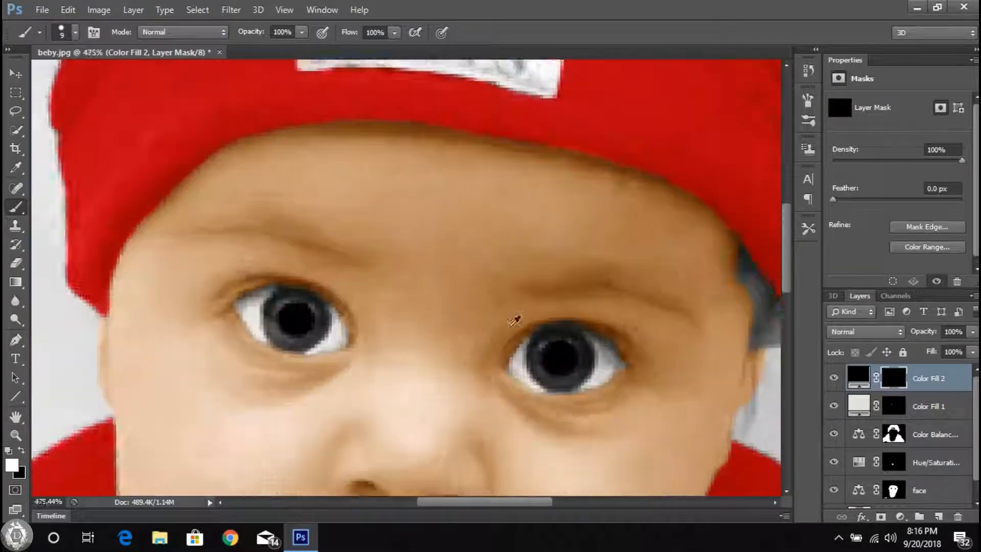
Step: Add a blue Solid Color fill layer with color 0018ff and invert its layer mask
{"action": "left_click", "coordinate": [900, 517]}
{"action": "left_click", "coordinate": [860, 205]}
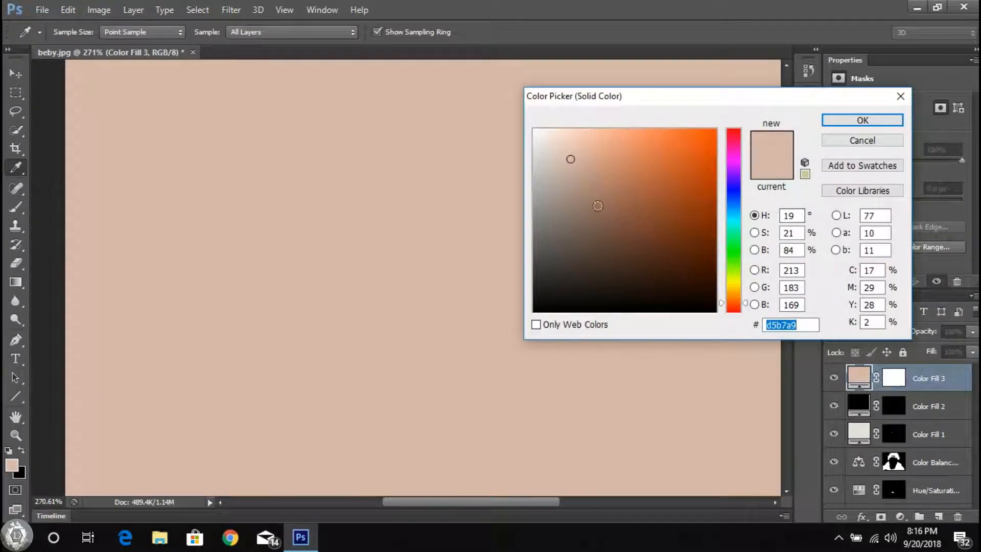
{"action": "left_click", "coordinate": [731, 192]}
{"action": "left_click", "coordinate": [708, 143]}
{"action": "left_click_drag", "start_coordinate": [708, 143], "coordinate": [716, 129]}
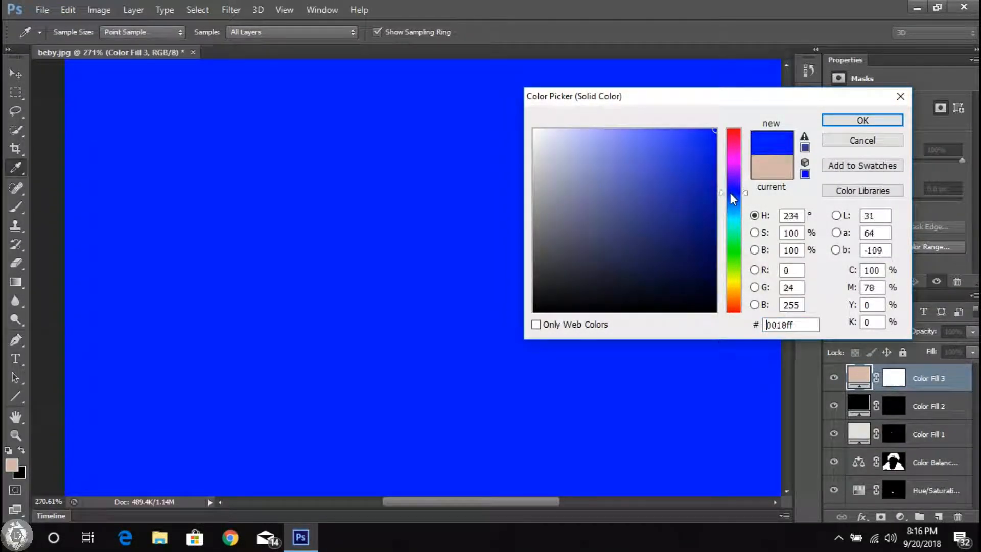
{"action": "key", "text": "Return"}
{"action": "left_click", "coordinate": [99, 10]}
{"action": "left_click", "coordinate": [276, 200]}
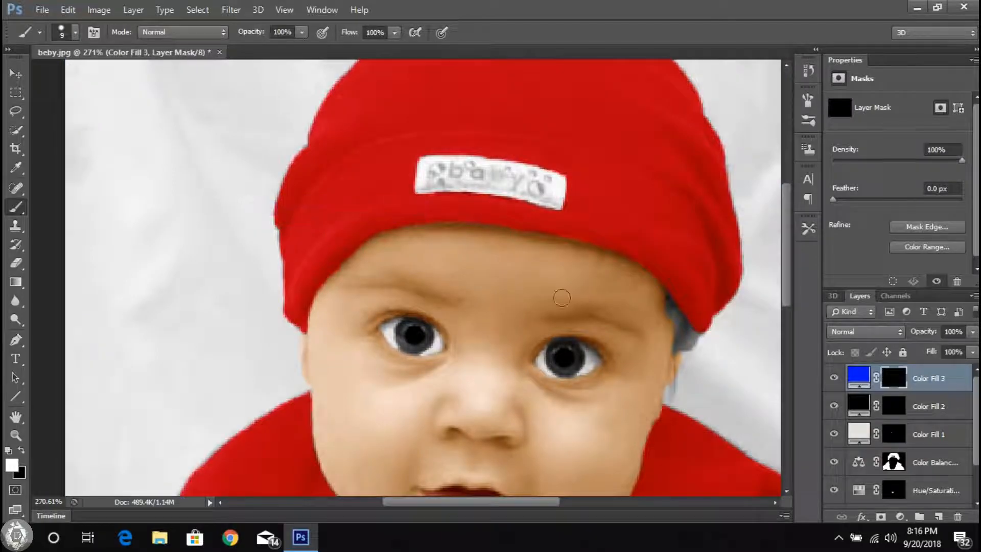
Step: Reveal blue over the iris of the photo's right eye with a 4 px brush, leaving the pupil black
{"action": "scroll", "coordinate": [582, 364], "scroll_direction": "up", "scroll_amount": 10}
{"action": "right_click", "coordinate": [577, 329]}
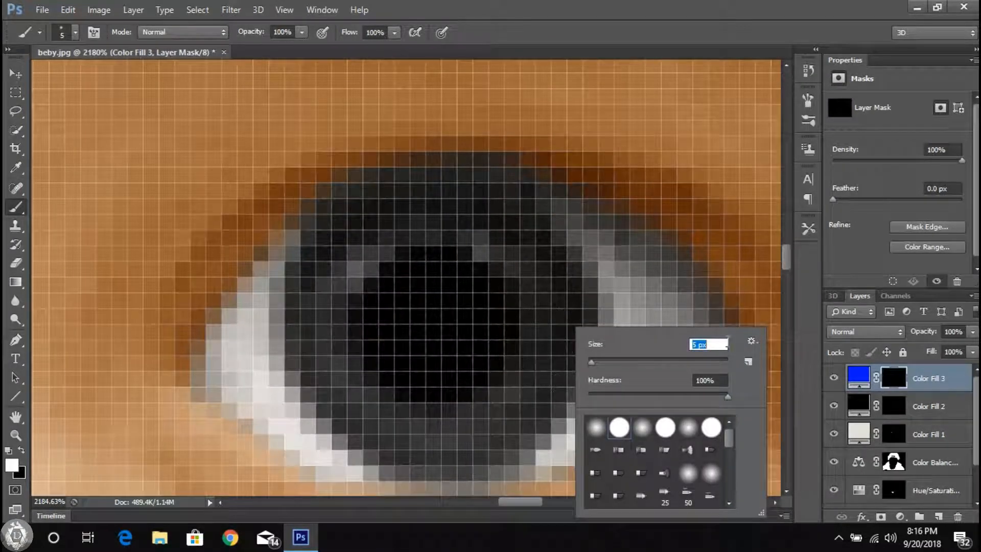
{"action": "type", "text": "4"}
{"action": "key", "text": "Return"}
{"action": "mouse_move", "coordinate": [559, 333]}
{"action": "left_mouse_down"}
{"action": "mouse_move", "coordinate": [538, 272]}
{"action": "mouse_move", "coordinate": [487, 221]}
{"action": "mouse_move", "coordinate": [397, 225]}
{"action": "left_mouse_up"}
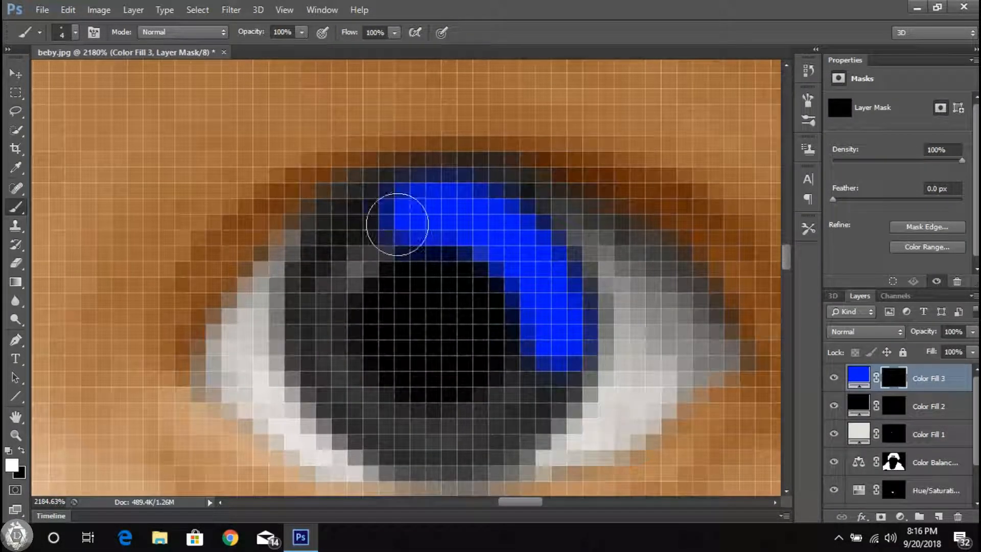
{"action": "mouse_move", "coordinate": [561, 356]}
{"action": "left_mouse_down"}
{"action": "mouse_move", "coordinate": [515, 431]}
{"action": "mouse_move", "coordinate": [430, 447]}
{"action": "mouse_move", "coordinate": [333, 399]}
{"action": "mouse_move", "coordinate": [311, 299]}
{"action": "mouse_move", "coordinate": [372, 224]}
{"action": "mouse_move", "coordinate": [322, 313]}
{"action": "left_mouse_up"}
{"action": "scroll", "coordinate": [548, 358], "scroll_direction": "down", "scroll_amount": 5}
{"action": "scroll", "coordinate": [554, 236], "scroll_direction": "up", "scroll_amount": 5}
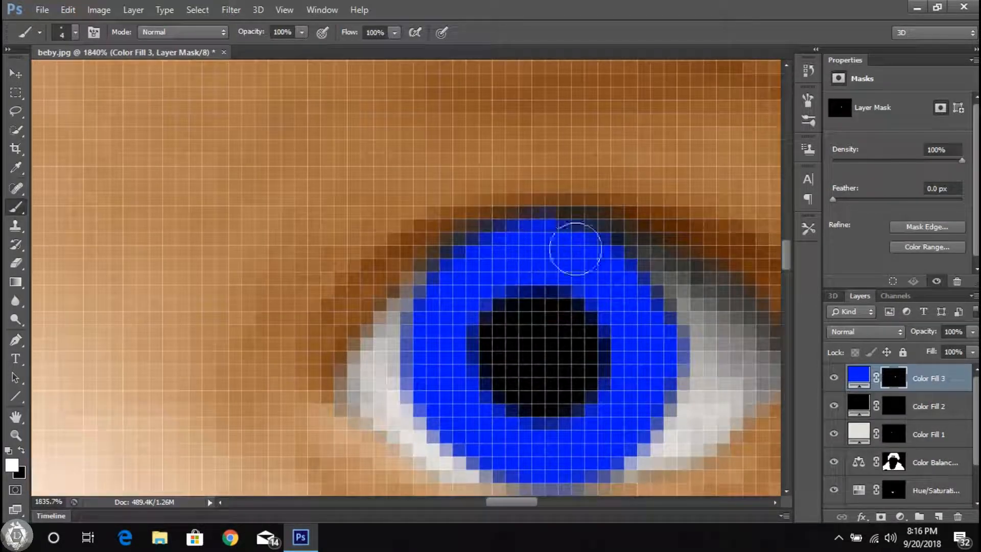
Step: Paint the iris of the photo's left eye blue around the pupil and switch the foreground color to black
{"action": "scroll", "coordinate": [318, 355], "scroll_direction": "down", "scroll_amount": 4}
{"action": "scroll", "coordinate": [290, 236], "scroll_direction": "up", "scroll_amount": 5}
{"action": "scroll", "coordinate": [290, 236], "scroll_direction": "up", "scroll_amount": 3}
{"action": "mouse_move", "coordinate": [409, 306]}
{"action": "left_mouse_down"}
{"action": "mouse_move", "coordinate": [246, 331]}
{"action": "mouse_move", "coordinate": [208, 315]}
{"action": "mouse_move", "coordinate": [279, 265]}
{"action": "mouse_move", "coordinate": [263, 317]}
{"action": "mouse_move", "coordinate": [467, 280]}
{"action": "mouse_move", "coordinate": [420, 108]}
{"action": "left_mouse_up"}
{"action": "scroll", "coordinate": [192, 427], "scroll_direction": "down", "scroll_amount": 4}
{"action": "scroll", "coordinate": [193, 427], "scroll_direction": "up", "scroll_amount": 3}
{"action": "scroll", "coordinate": [279, 264], "scroll_direction": "down", "scroll_amount": 3}
{"action": "scroll", "coordinate": [300, 315], "scroll_direction": "down", "scroll_amount": 5}
{"action": "scroll", "coordinate": [383, 288], "scroll_direction": "up", "scroll_amount": 4}
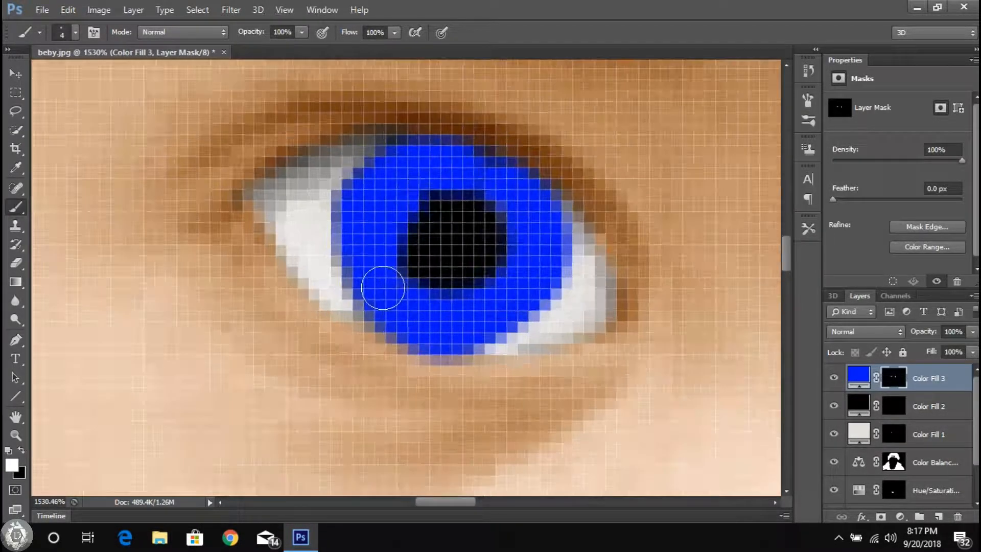
{"action": "scroll", "coordinate": [390, 206], "scroll_direction": "down", "scroll_amount": 5}
{"action": "scroll", "coordinate": [412, 243], "scroll_direction": "up", "scroll_amount": 4}
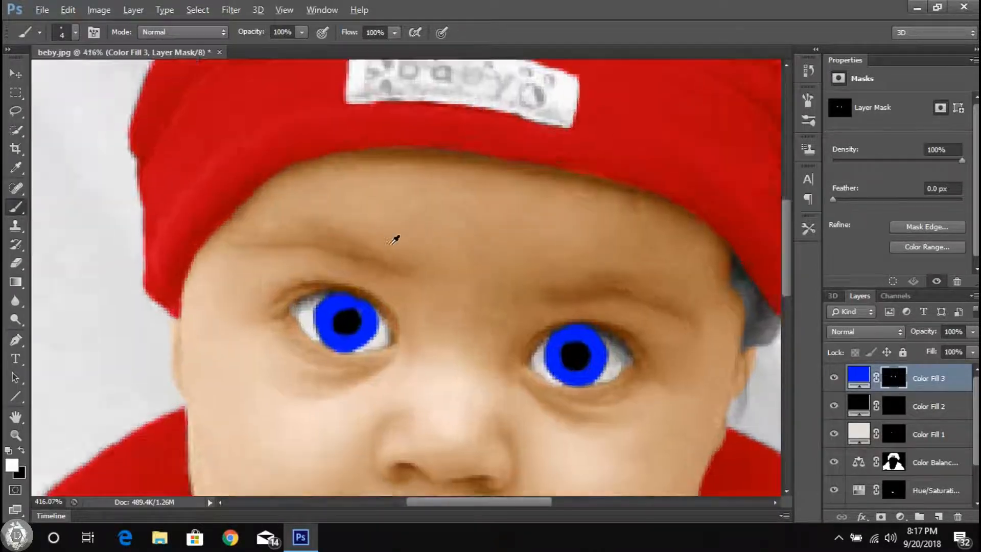
{"action": "left_click", "coordinate": [21, 450]}
{"action": "scroll", "coordinate": [303, 422], "scroll_direction": "down", "scroll_amount": 2}
{"action": "scroll", "coordinate": [304, 422], "scroll_direction": "up", "scroll_amount": 3}
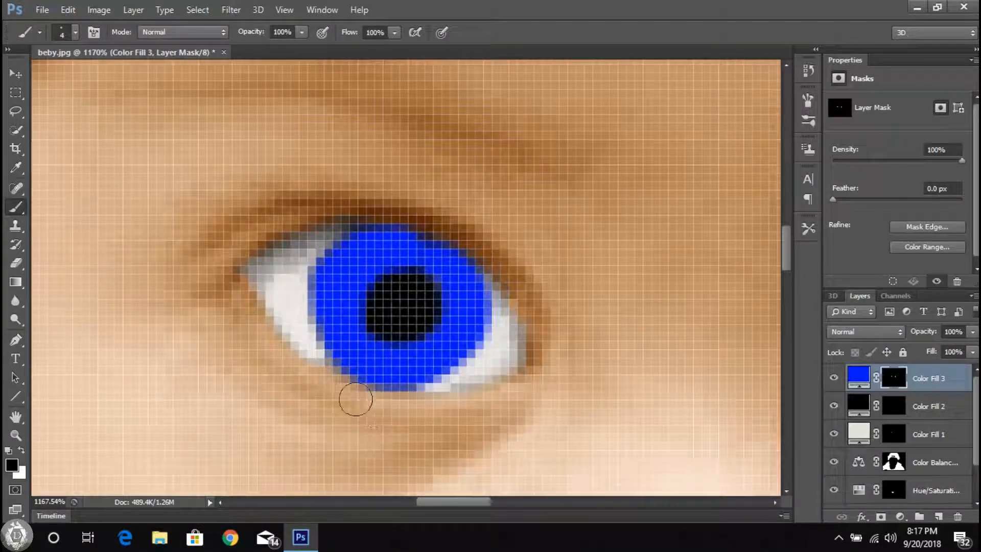
{"action": "scroll", "coordinate": [404, 406], "scroll_direction": "down", "scroll_amount": 5}
Step: Try several blending modes on the blue iris fill layer and set it to Overlay
{"action": "left_click", "coordinate": [879, 332]}
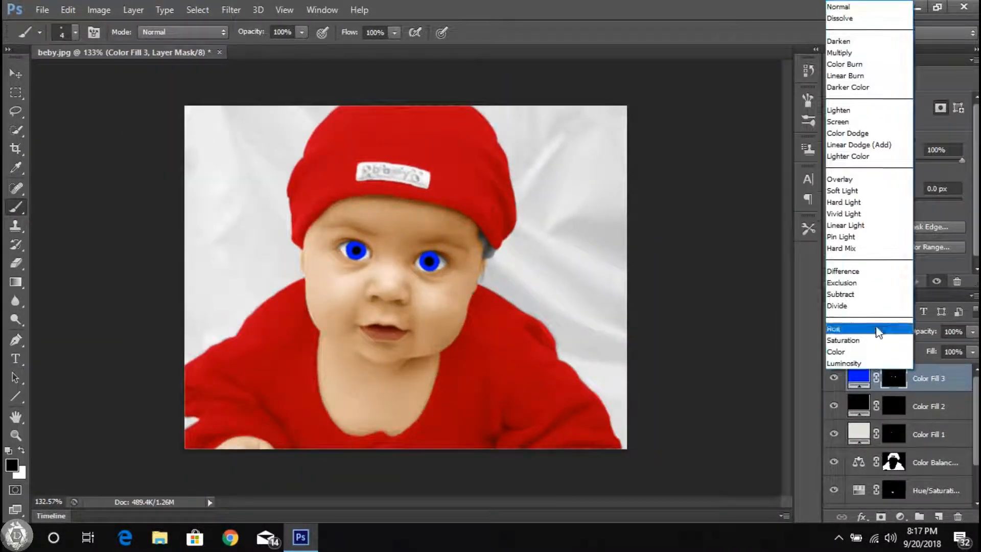
{"action": "left_click", "coordinate": [849, 86]}
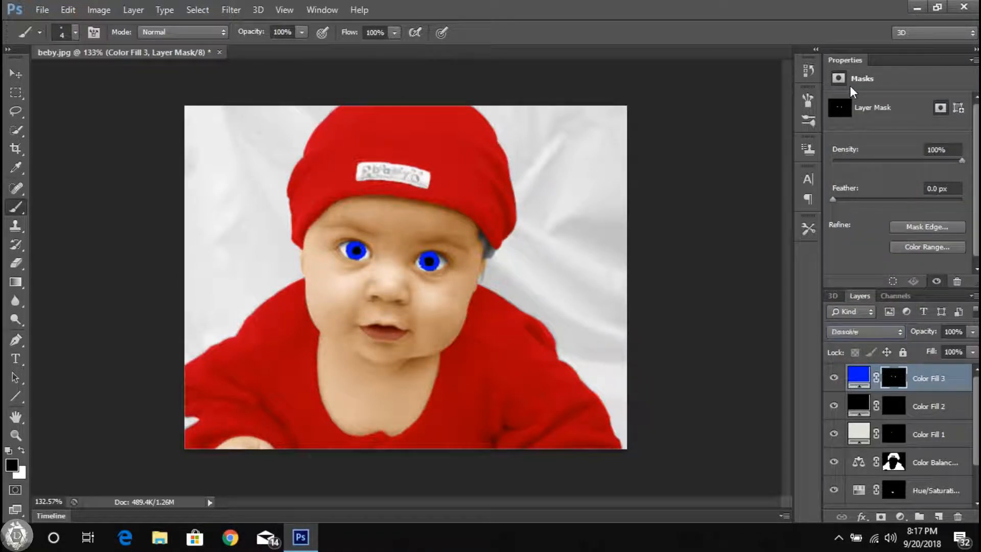
{"action": "key", "text": "Down"}
{"action": "key", "text": "Down"}
{"action": "key", "text": "Down"}
{"action": "key", "text": "Down"}
{"action": "key", "text": "v"}
{"action": "left_click", "coordinate": [864, 372]}
{"action": "left_click", "coordinate": [865, 332]}
{"action": "left_click", "coordinate": [853, 175]}
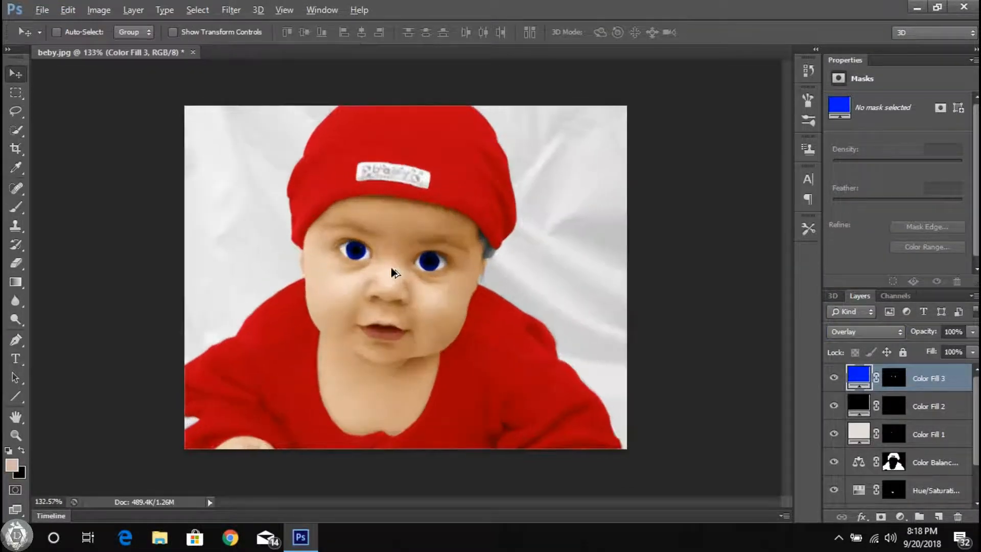
Step: Add another black Solid Color fill layer above the blue one and invert its layer mask
{"action": "left_click", "coordinate": [900, 517]}
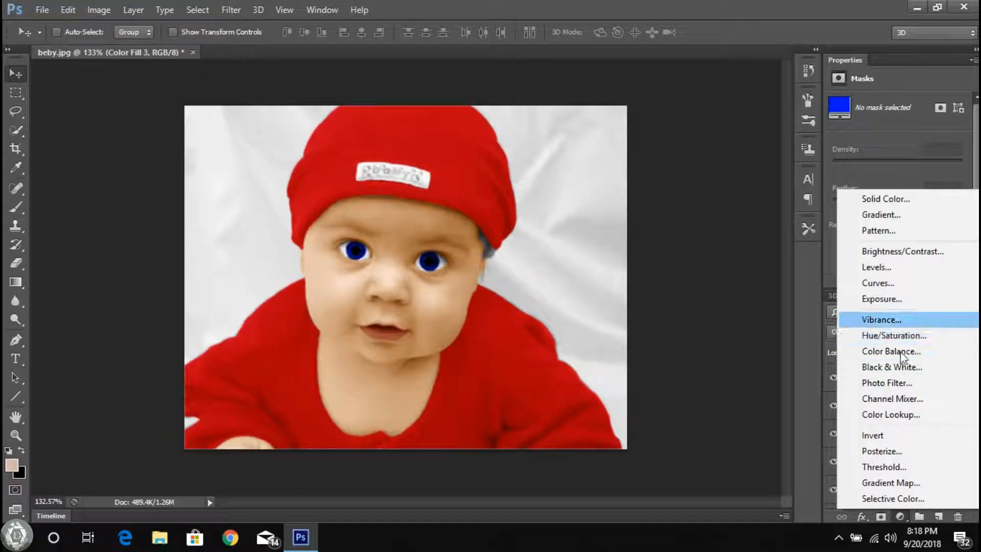
{"action": "left_click", "coordinate": [897, 200]}
{"action": "left_click", "coordinate": [545, 286]}
{"action": "key", "text": "Return"}
{"action": "left_click", "coordinate": [894, 378]}
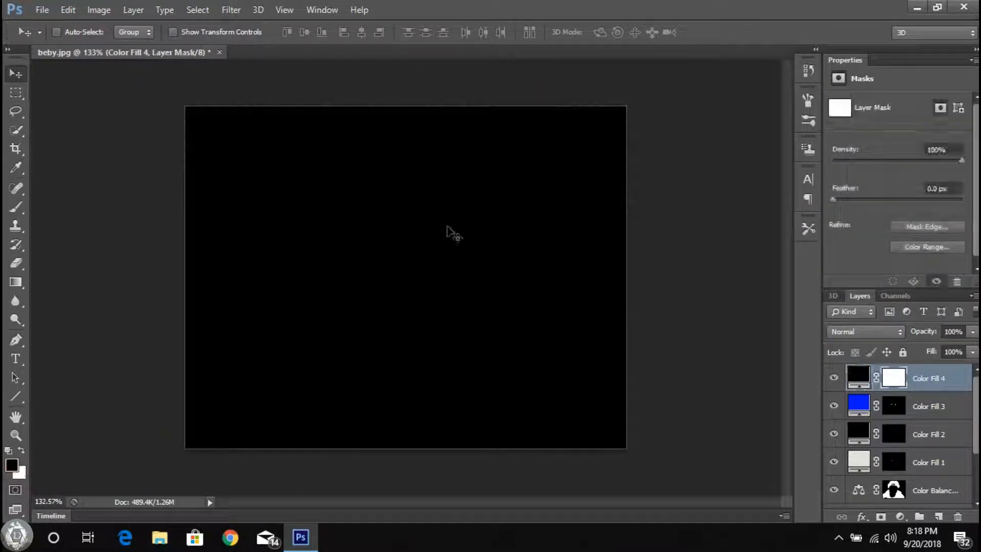
{"action": "left_click", "coordinate": [99, 9]}
{"action": "mouse_move", "coordinate": [132, 46]}
{"action": "left_click", "coordinate": [285, 207]}
Step: Paint the gray hair below the hat's edge black, refining its narrow upper part with a 2 px brush
{"action": "scroll", "coordinate": [499, 234], "scroll_direction": "up", "scroll_amount": 3}
{"action": "scroll", "coordinate": [499, 234], "scroll_direction": "up", "scroll_amount": 5}
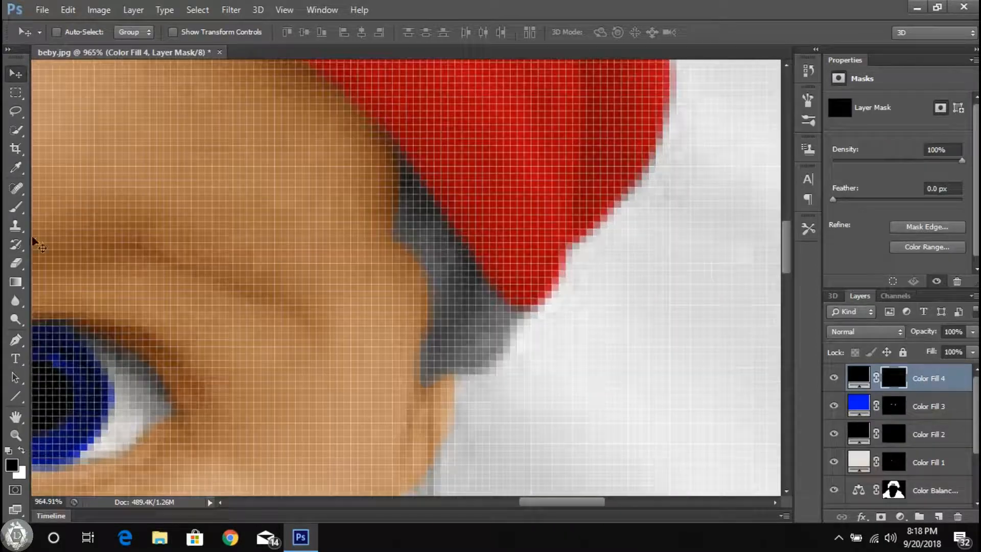
{"action": "key", "text": "b"}
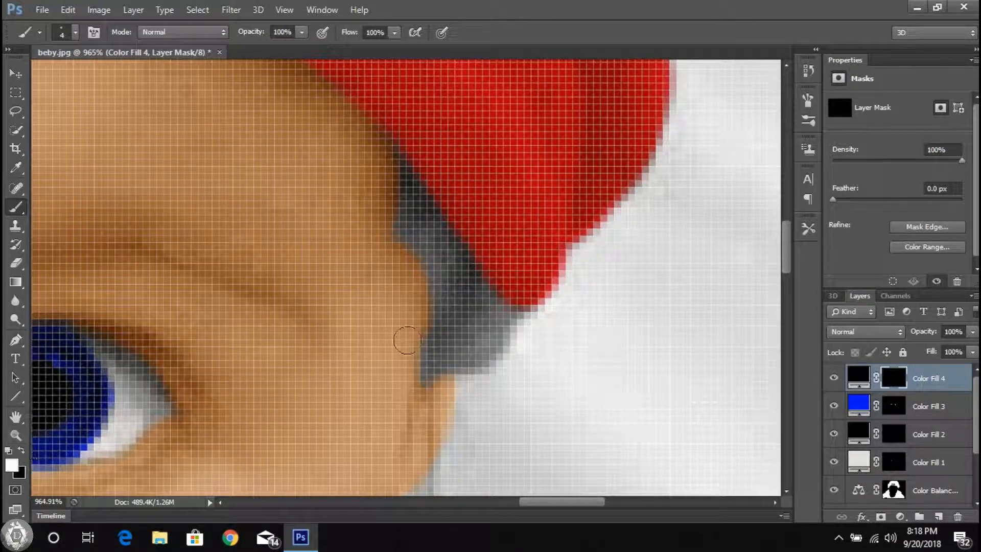
{"action": "mouse_move", "coordinate": [445, 321]}
{"action": "left_mouse_down"}
{"action": "mouse_move", "coordinate": [407, 192]}
{"action": "mouse_move", "coordinate": [525, 362]}
{"action": "mouse_move", "coordinate": [528, 382]}
{"action": "left_mouse_up"}
{"action": "scroll", "coordinate": [407, 192], "scroll_direction": "up", "scroll_amount": 2}
{"action": "left_click_drag", "start_coordinate": [403, 205], "coordinate": [401, 235]}
{"action": "right_click", "coordinate": [423, 240]}
{"action": "type", "text": "2"}
{"action": "left_click_drag", "start_coordinate": [396, 164], "coordinate": [389, 149]}
{"action": "scroll", "coordinate": [493, 305], "scroll_direction": "down", "scroll_amount": 10}
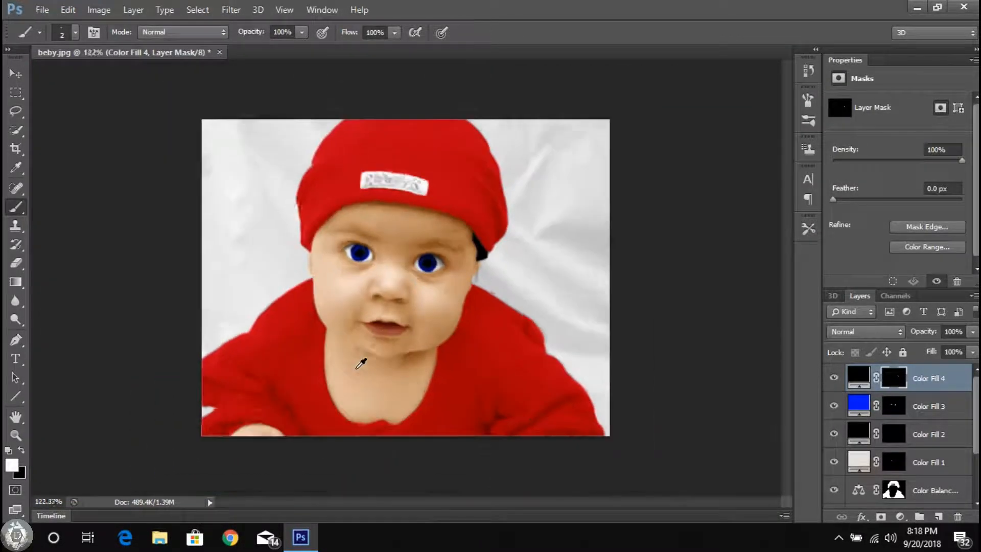
Step: Select the face layer's mask and touch up the skin edge beside the hair with a 13 px black brush
{"action": "left_click", "coordinate": [11, 75]}
{"action": "scroll", "coordinate": [897, 454], "scroll_direction": "down", "scroll_amount": 3}
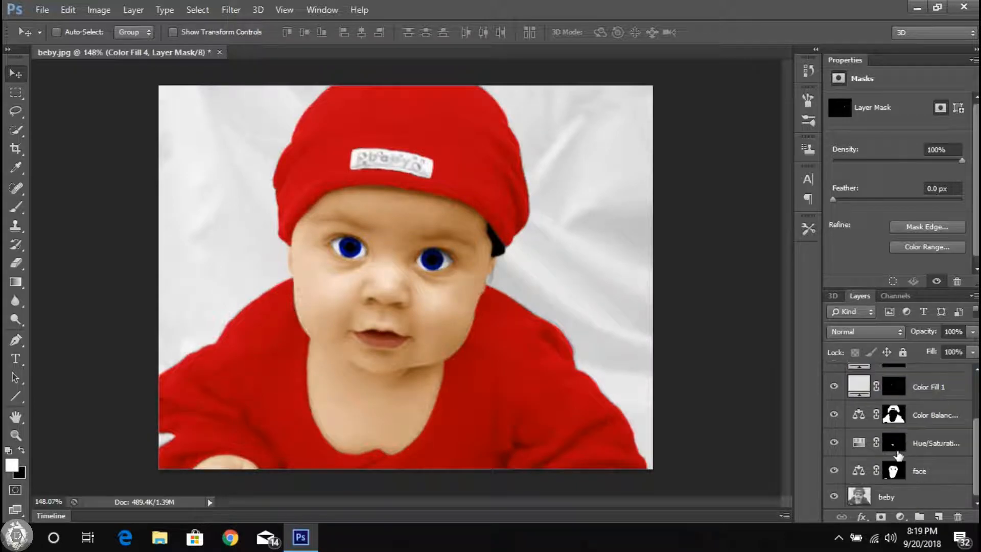
{"action": "left_click", "coordinate": [890, 473]}
{"action": "left_click", "coordinate": [16, 206]}
{"action": "scroll", "coordinate": [491, 247], "scroll_direction": "up", "scroll_amount": 10}
{"action": "right_click", "coordinate": [473, 217]}
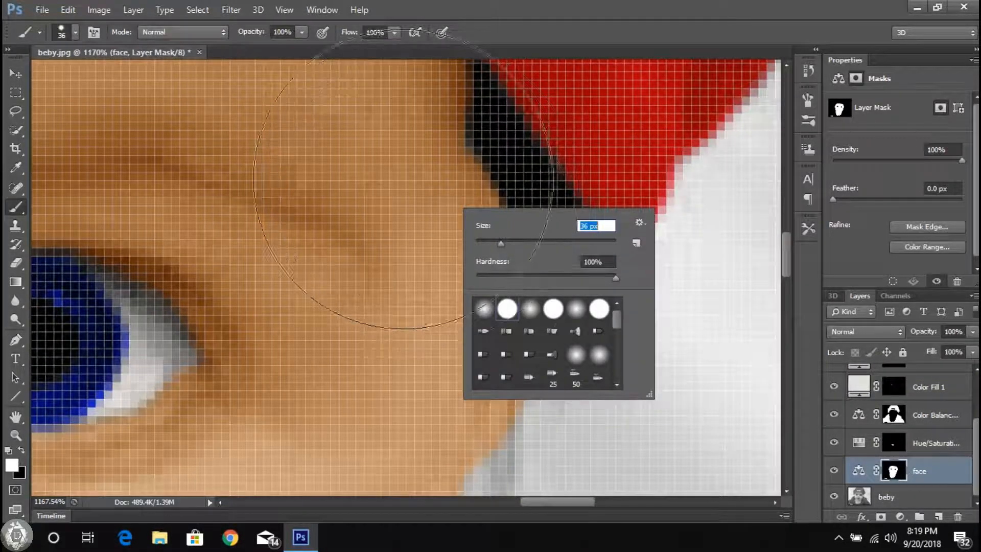
{"action": "left_click", "coordinate": [428, 212]}
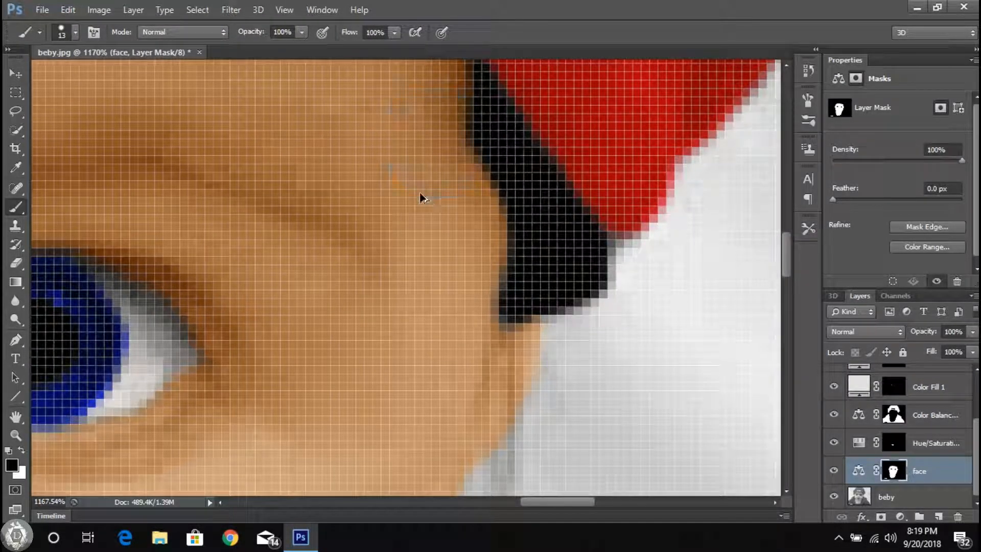
{"action": "scroll", "coordinate": [478, 256], "scroll_direction": "down", "scroll_amount": 4}
{"action": "scroll", "coordinate": [477, 256], "scroll_direction": "up", "scroll_amount": 4}
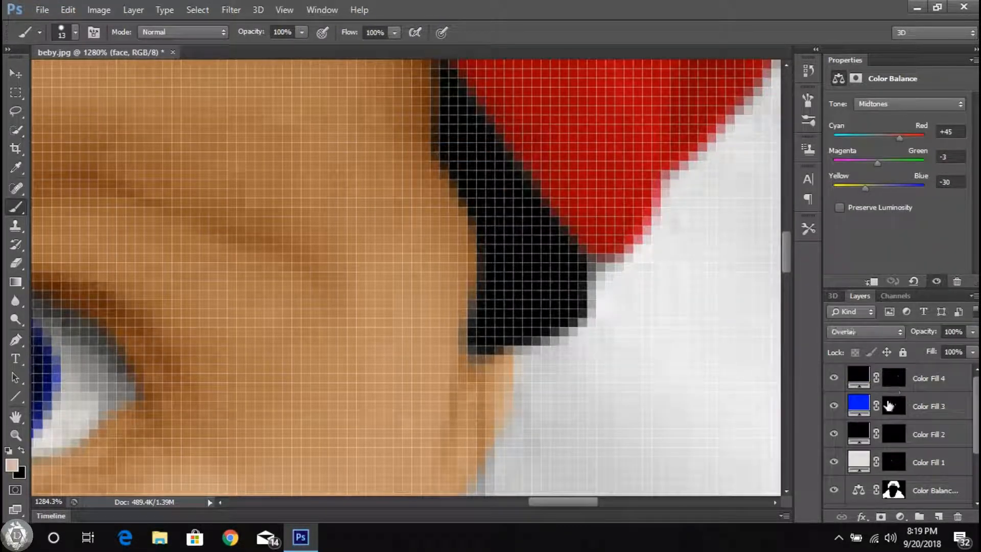
Step: Erase the solid black over the hair on the top fill layer's mask with a soft 15 px eraser
{"action": "left_click", "coordinate": [23, 267]}
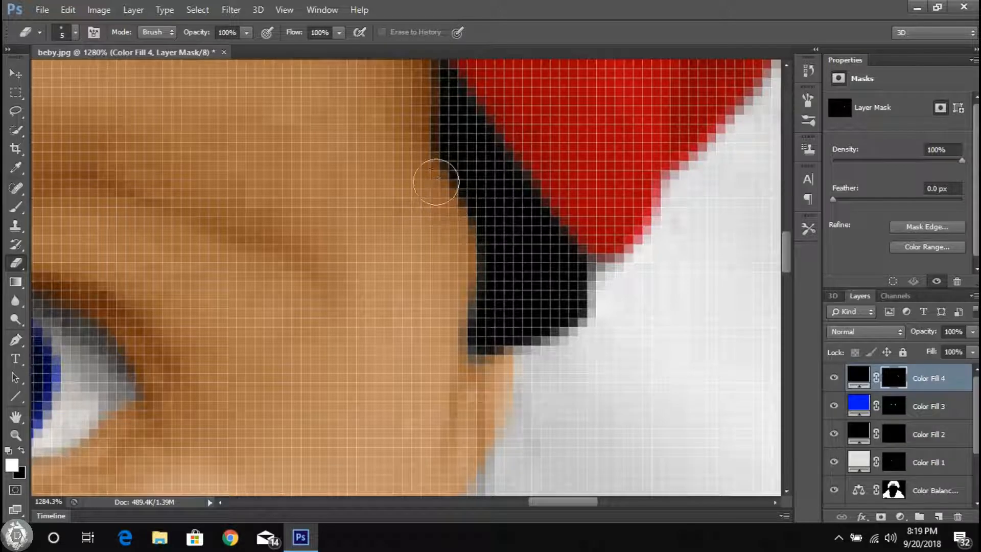
{"action": "scroll", "coordinate": [426, 216], "scroll_direction": "down", "scroll_amount": 5}
{"action": "right_click", "coordinate": [416, 178]}
{"action": "left_click", "coordinate": [449, 215]}
{"action": "left_click", "coordinate": [402, 205]}
{"action": "scroll", "coordinate": [402, 205], "scroll_direction": "down", "scroll_amount": 3}
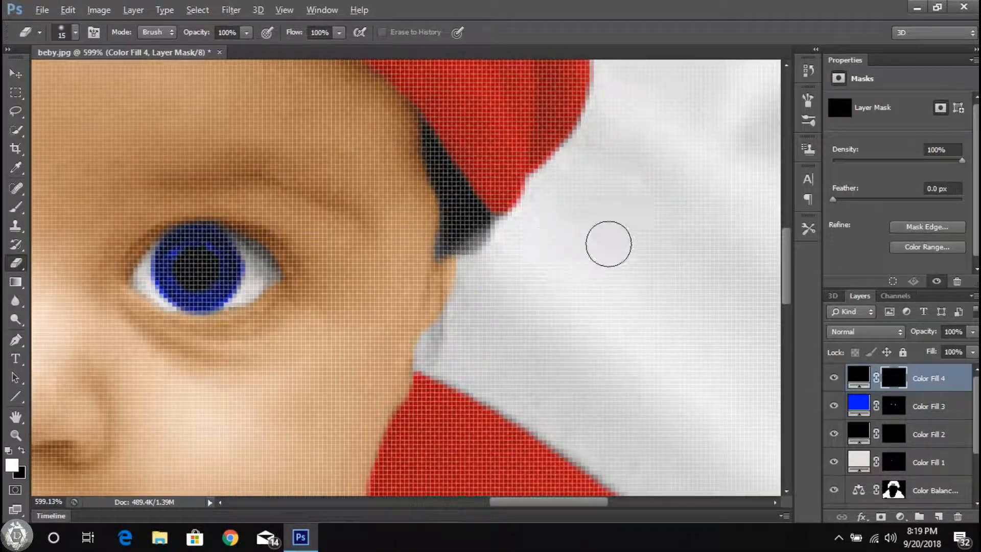
Step: Change the blending mode of the black hair fill layer to Soft Light
{"action": "scroll", "coordinate": [597, 240], "scroll_direction": "down", "scroll_amount": 4}
{"action": "left_click", "coordinate": [864, 332]}
{"action": "left_click", "coordinate": [861, 352]}
{"action": "scroll", "coordinate": [578, 291], "scroll_direction": "up", "scroll_amount": 4}
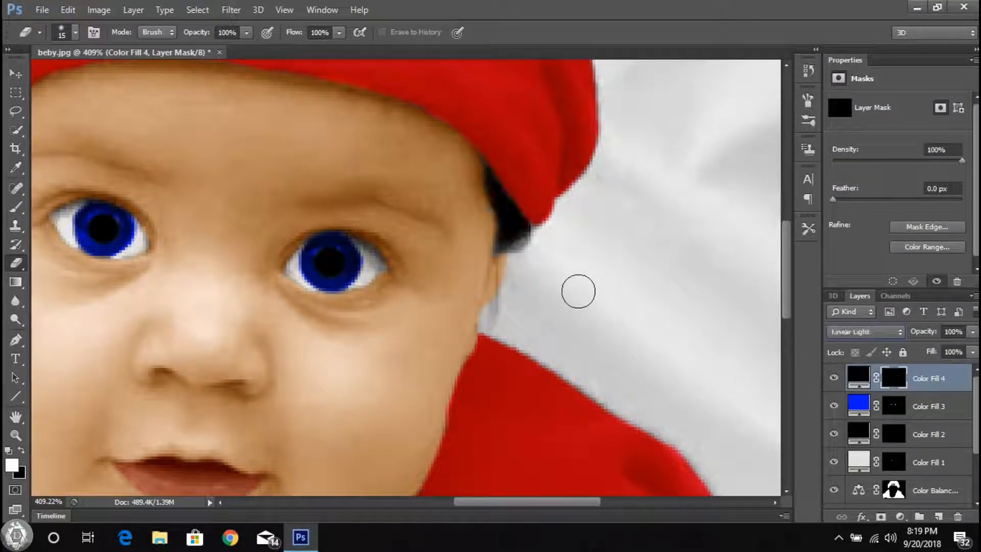
{"action": "scroll", "coordinate": [539, 242], "scroll_direction": "up", "scroll_amount": 6}
Step: Clean the hair fill's mask with a hard 15 px eraser and repaint the hair using a 7 px brush
{"action": "right_click", "coordinate": [549, 244]}
{"action": "left_click", "coordinate": [607, 344]}
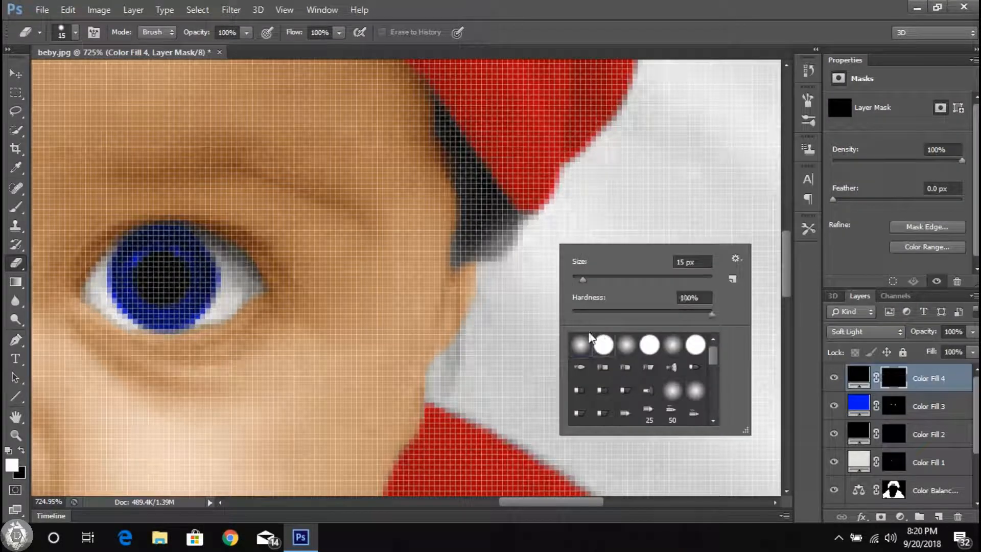
{"action": "left_click", "coordinate": [535, 266]}
{"action": "scroll", "coordinate": [518, 273], "scroll_direction": "up", "scroll_amount": 3}
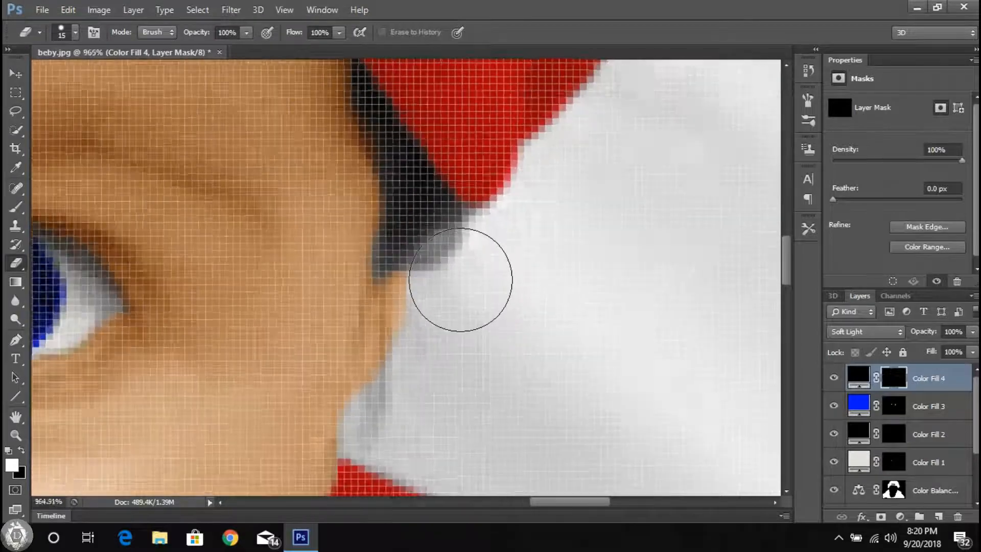
{"action": "key", "text": "b"}
{"action": "right_click", "coordinate": [364, 213]}
{"action": "left_click_drag", "start_coordinate": [405, 241], "coordinate": [427, 228]}
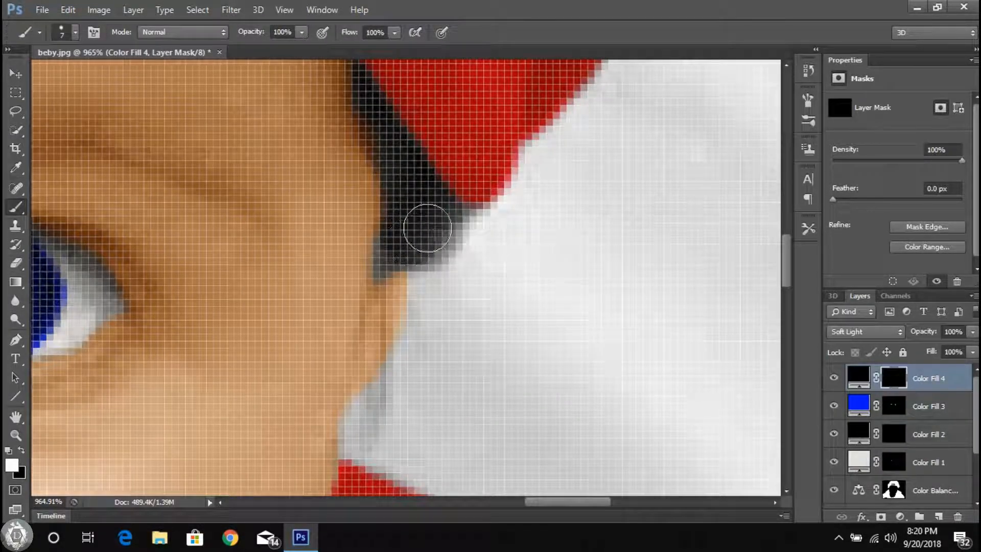
{"action": "scroll", "coordinate": [419, 231], "scroll_direction": "down", "scroll_amount": 20}
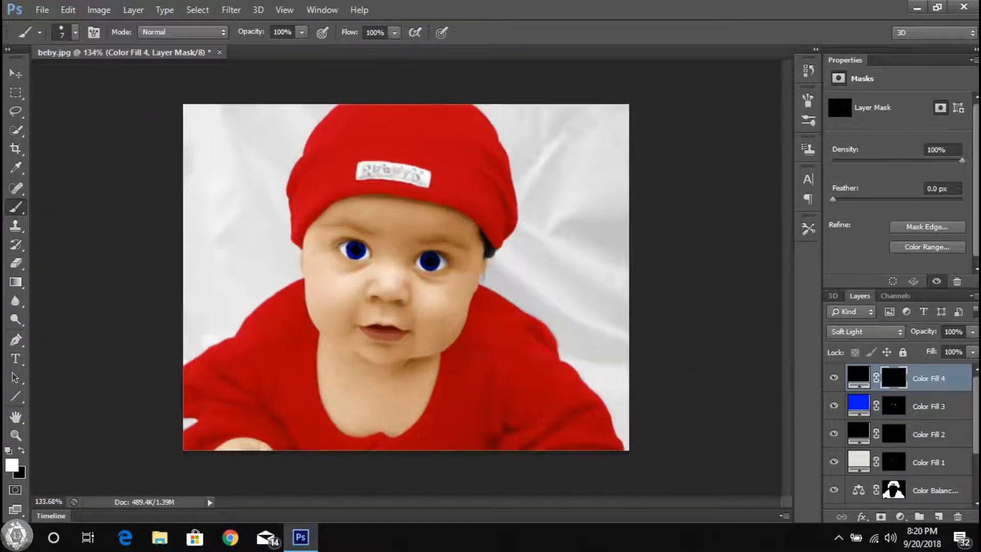
{"action": "left_click", "coordinate": [16, 75]}
{"action": "left_click", "coordinate": [900, 517]}
{"action": "left_click", "coordinate": [871, 200]}
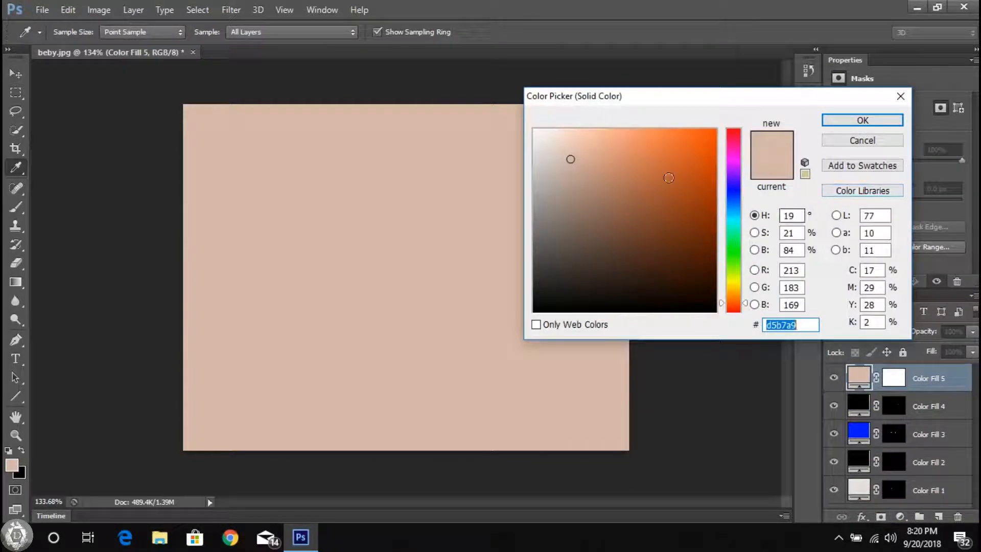
{"action": "left_click", "coordinate": [552, 148]}
{"action": "left_click", "coordinate": [863, 140]}
{"action": "left_click", "coordinate": [900, 516]}
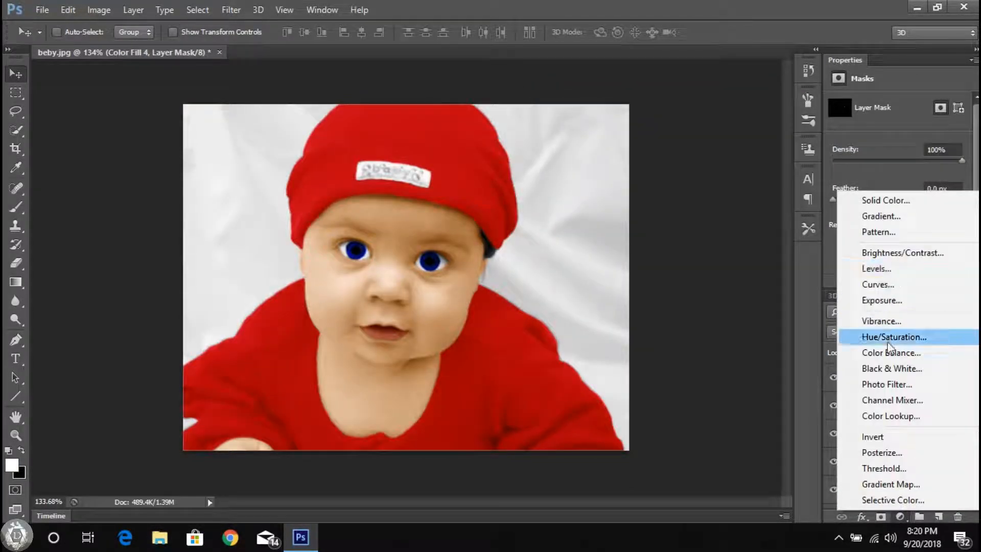
{"action": "left_click", "coordinate": [879, 350]}
{"action": "left_click_drag", "start_coordinate": [945, 385], "coordinate": [958, 517]}
{"action": "left_click", "coordinate": [958, 517]}
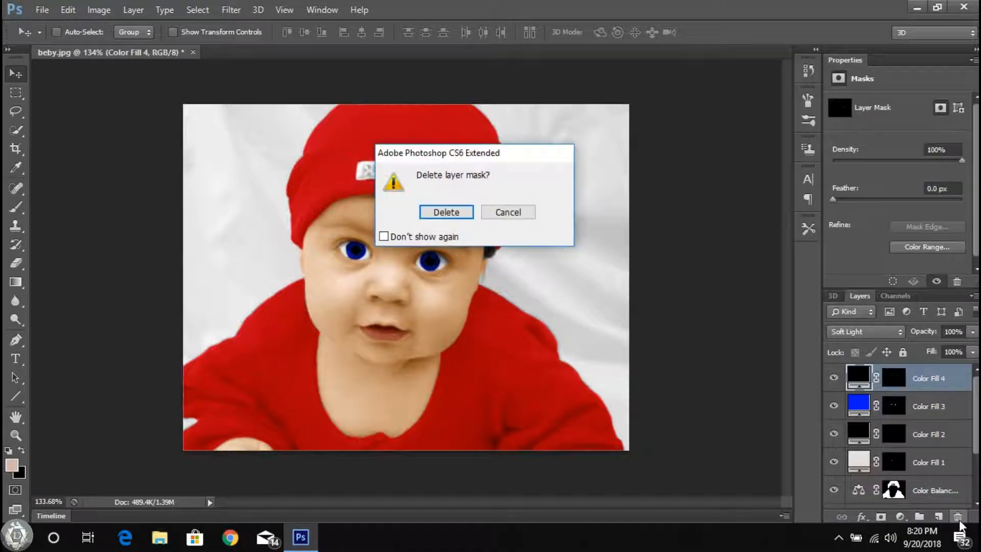
{"action": "left_click", "coordinate": [509, 215]}
Step: Add a light-gray Solid Color fill layer above the others and invert its mask to black
{"action": "left_click", "coordinate": [900, 517]}
{"action": "left_click", "coordinate": [874, 206]}
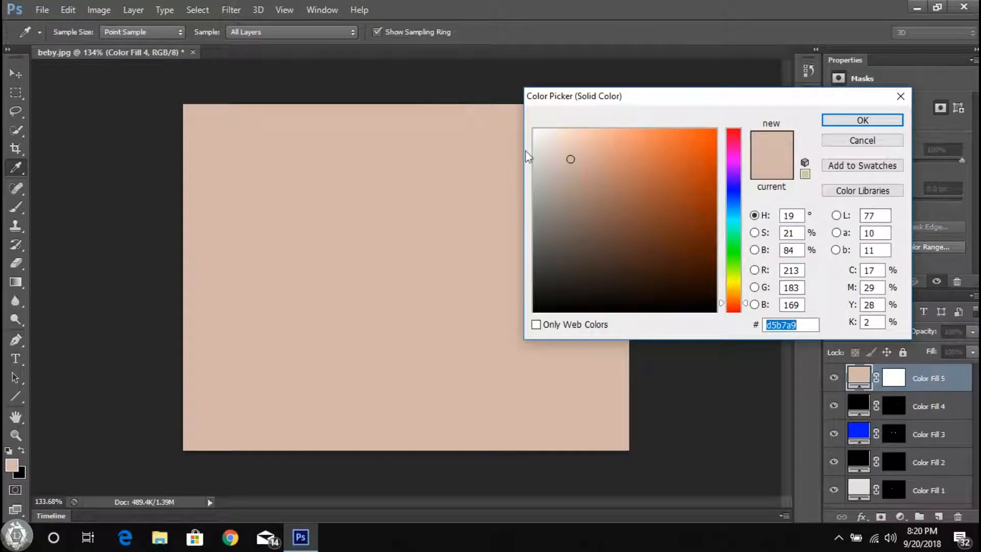
{"action": "left_click", "coordinate": [534, 144]}
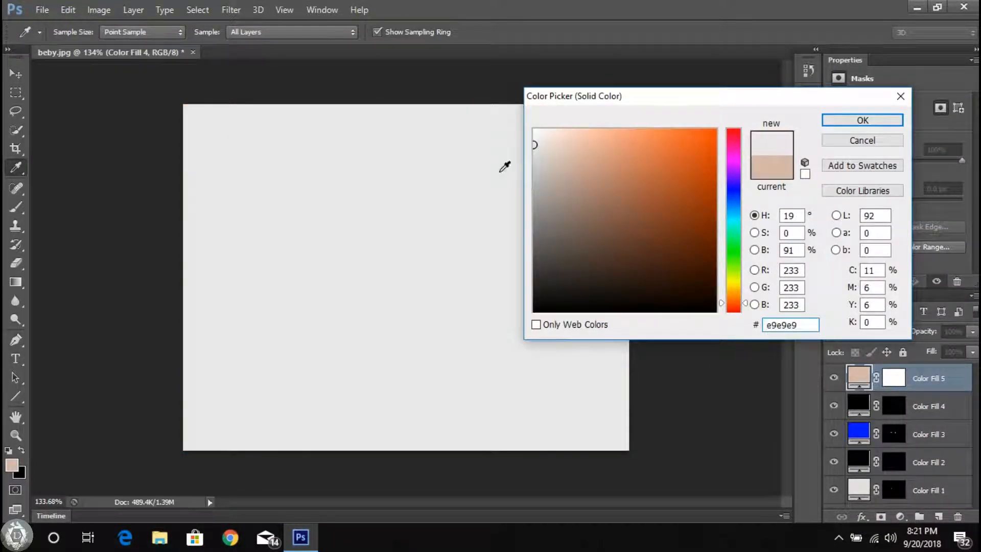
{"action": "key", "text": "Return"}
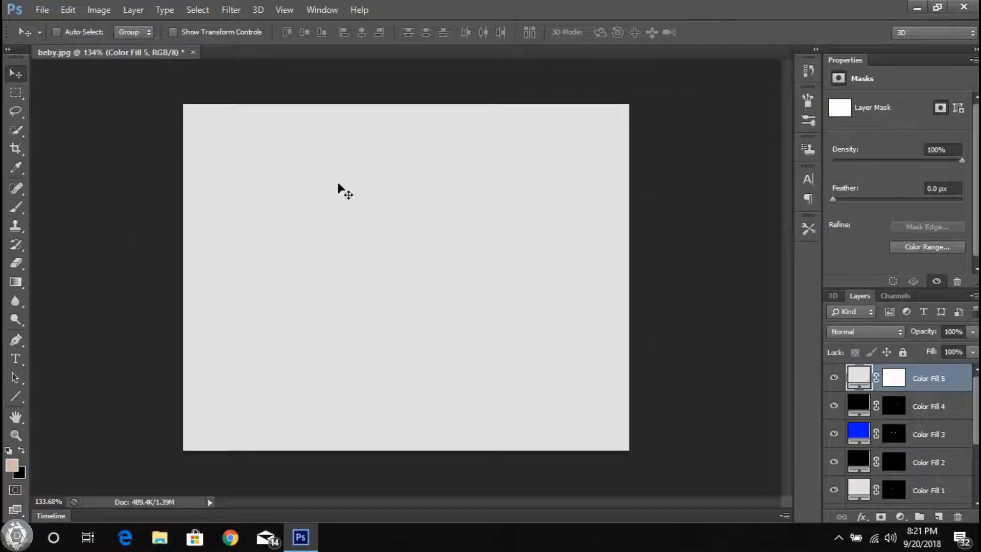
{"action": "left_click", "coordinate": [99, 10]}
{"action": "mouse_move", "coordinate": [120, 44]}
{"action": "left_click", "coordinate": [276, 208]}
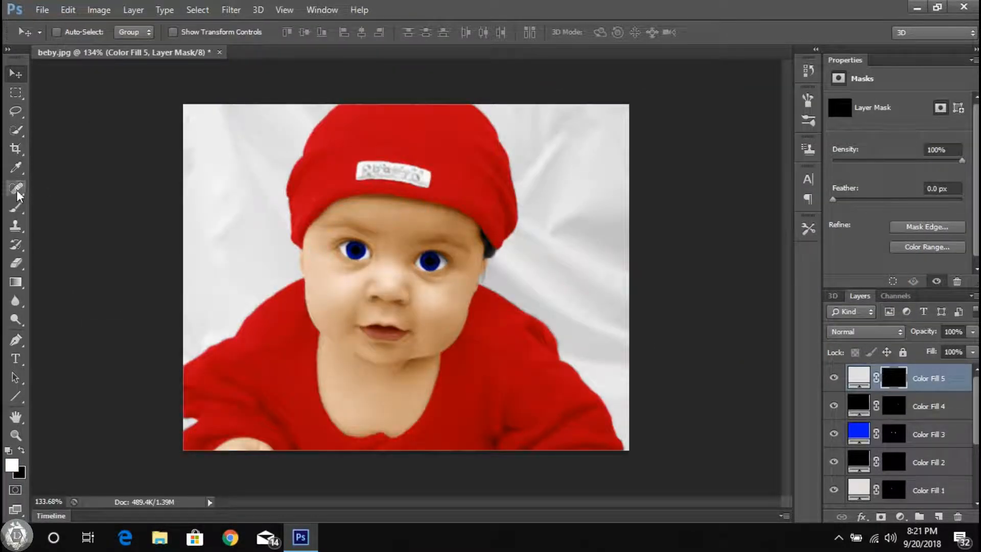
Step: Paint white on the gray fill's mask over the backdrop beside the hat's right edge, down past the hair, with a hard 30 px brush
{"action": "key", "text": "b"}
{"action": "right_click", "coordinate": [589, 246]}
{"action": "left_click_drag", "start_coordinate": [611, 282], "coordinate": [622, 283]}
{"action": "key", "text": "Return"}
{"action": "scroll", "coordinate": [547, 129], "scroll_direction": "up", "scroll_amount": 9}
{"action": "left_click_drag", "start_coordinate": [515, 228], "coordinate": [512, 172]}
{"action": "scroll", "coordinate": [512, 171], "scroll_direction": "up", "scroll_amount": 3}
{"action": "scroll", "coordinate": [462, 119], "scroll_direction": "up", "scroll_amount": 6}
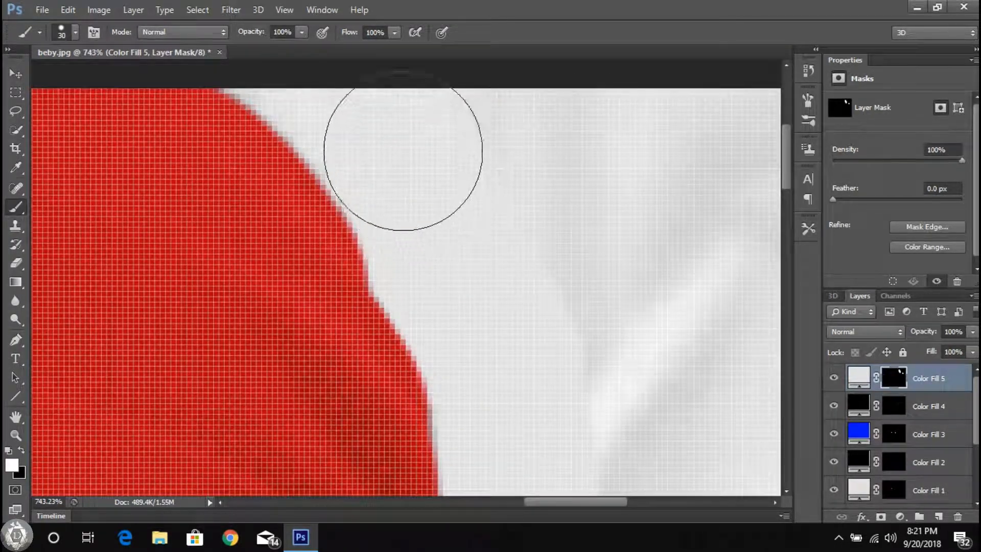
{"action": "scroll", "coordinate": [541, 175], "scroll_direction": "down", "scroll_amount": 10}
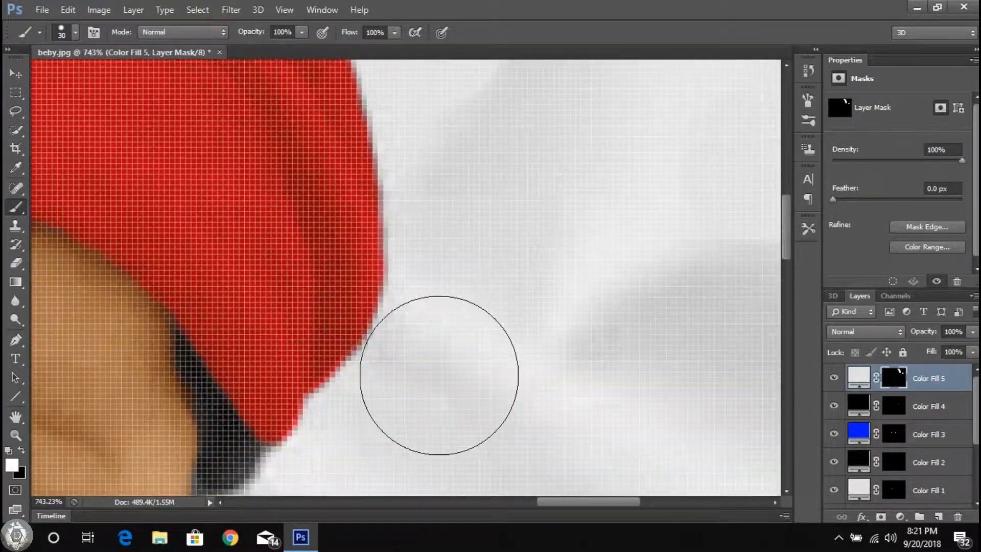
{"action": "scroll", "coordinate": [462, 139], "scroll_direction": "down", "scroll_amount": 5}
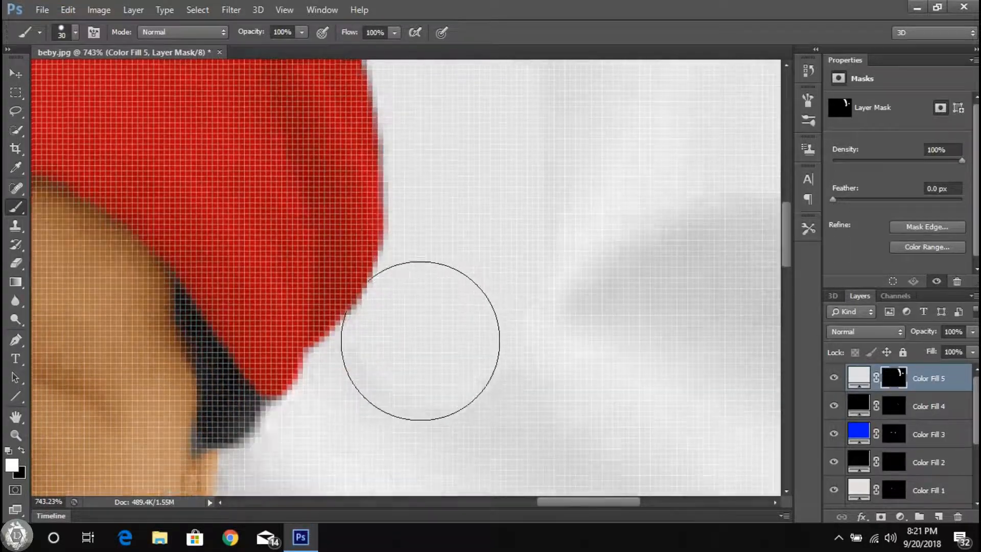
{"action": "scroll", "coordinate": [382, 227], "scroll_direction": "down", "scroll_amount": 2}
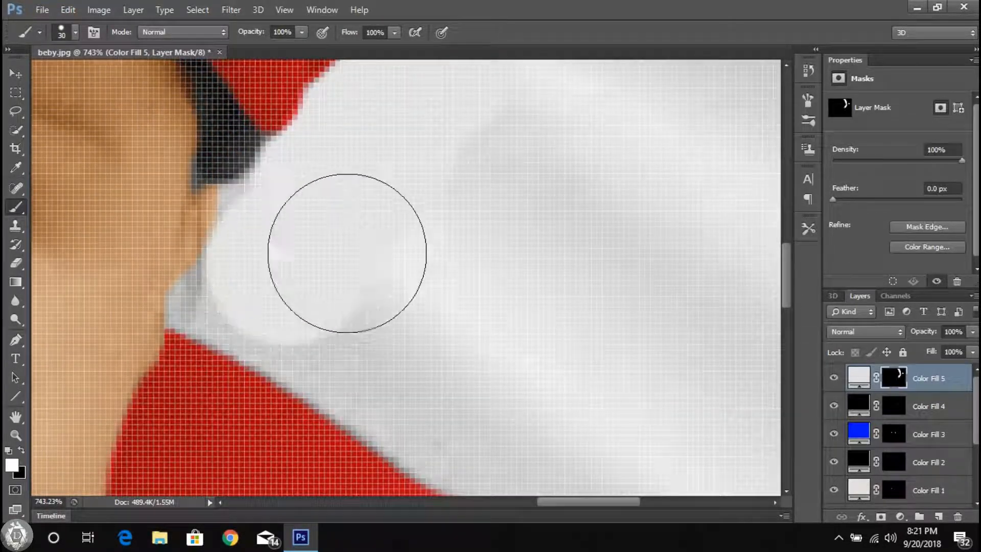
Step: Paint the mask in the narrow backdrop gap between the ear, cheek and sweater collar with a 2 px brush
{"action": "right_click", "coordinate": [371, 251]}
{"action": "type", "text": "2"}
{"action": "key", "text": "Return"}
{"action": "scroll", "coordinate": [221, 192], "scroll_direction": "up", "scroll_amount": 13}
{"action": "mouse_move", "coordinate": [220, 268]}
{"action": "left_mouse_down"}
{"action": "mouse_move", "coordinate": [253, 175]}
{"action": "mouse_move", "coordinate": [306, 137]}
{"action": "left_mouse_up"}
{"action": "scroll", "coordinate": [254, 265], "scroll_direction": "down", "scroll_amount": 6}
{"action": "scroll", "coordinate": [254, 265], "scroll_direction": "left", "scroll_amount": 3}
{"action": "left_click_drag", "start_coordinate": [178, 335], "coordinate": [193, 251]}
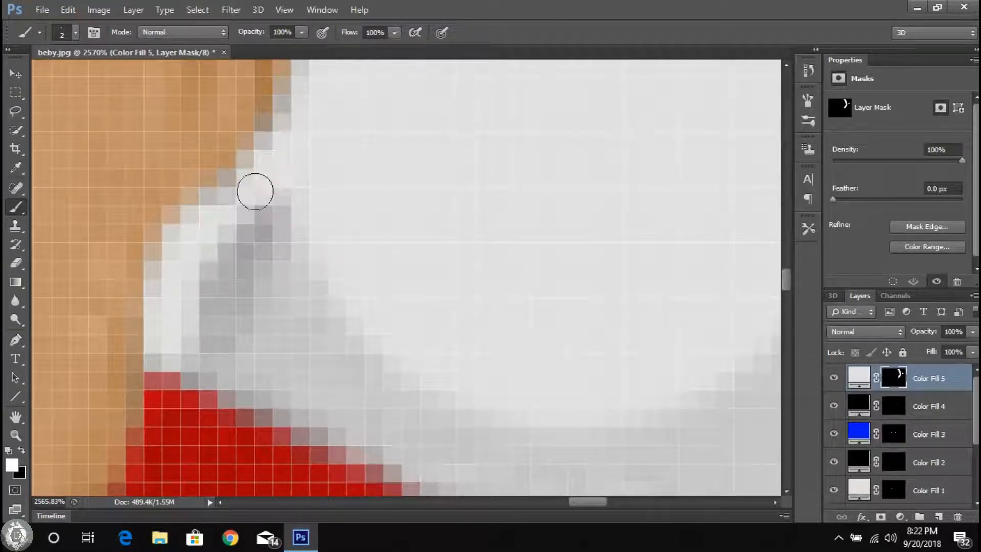
{"action": "mouse_move", "coordinate": [266, 171]}
{"action": "left_mouse_down"}
{"action": "mouse_move", "coordinate": [200, 346]}
{"action": "mouse_move", "coordinate": [229, 362]}
{"action": "left_mouse_up"}
{"action": "left_click_drag", "start_coordinate": [261, 332], "coordinate": [291, 302]}
Step: Set the brush to 15 px and reveal the gray fill over the backdrop just above the collar below the ear
{"action": "scroll", "coordinate": [513, 241], "scroll_direction": "down", "scroll_amount": 12}
{"action": "right_click", "coordinate": [590, 179]}
{"action": "type", "text": "10"}
{"action": "right_click", "coordinate": [613, 249]}
{"action": "type", "text": "15"}
{"action": "key", "text": "Return"}
{"action": "scroll", "coordinate": [536, 286], "scroll_direction": "up", "scroll_amount": 8}
{"action": "mouse_move", "coordinate": [370, 214]}
{"action": "left_mouse_down"}
{"action": "mouse_move", "coordinate": [545, 282]}
{"action": "mouse_move", "coordinate": [583, 322]}
{"action": "left_mouse_up"}
{"action": "scroll", "coordinate": [462, 278], "scroll_direction": "down", "scroll_amount": 8}
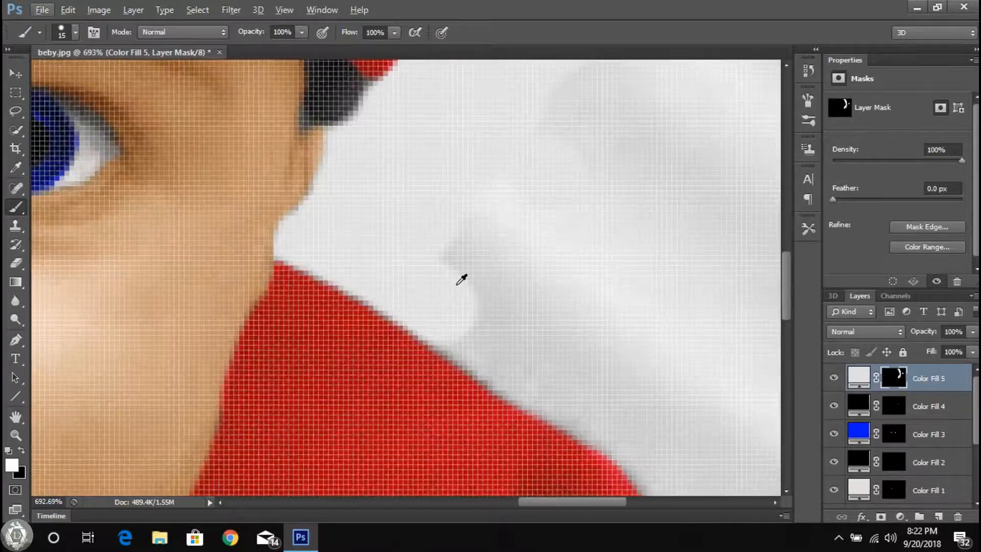
Step: Paint the gray fill's mask along the sweater's right shoulder and sleeve down to the photo's lower-right corner
{"action": "left_click_drag", "start_coordinate": [508, 330], "coordinate": [462, 228]}
{"action": "scroll", "coordinate": [461, 227], "scroll_direction": "up", "scroll_amount": 5}
{"action": "left_click_drag", "start_coordinate": [284, 201], "coordinate": [548, 357]}
{"action": "mouse_move", "coordinate": [578, 358]}
{"action": "left_mouse_down"}
{"action": "mouse_move", "coordinate": [442, 351]}
{"action": "mouse_move", "coordinate": [392, 172]}
{"action": "mouse_move", "coordinate": [417, 236]}
{"action": "mouse_move", "coordinate": [508, 368]}
{"action": "mouse_move", "coordinate": [508, 225]}
{"action": "left_mouse_up"}
{"action": "mouse_move", "coordinate": [508, 224]}
{"action": "left_mouse_down"}
{"action": "mouse_move", "coordinate": [504, 298]}
{"action": "mouse_move", "coordinate": [527, 391]}
{"action": "left_mouse_up"}
{"action": "left_click_drag", "start_coordinate": [527, 390], "coordinate": [525, 309]}
{"action": "left_click_drag", "start_coordinate": [625, 314], "coordinate": [567, 293]}
{"action": "left_click_drag", "start_coordinate": [530, 248], "coordinate": [579, 315]}
{"action": "mouse_move", "coordinate": [618, 360]}
{"action": "left_mouse_down"}
{"action": "mouse_move", "coordinate": [518, 217]}
{"action": "mouse_move", "coordinate": [583, 317]}
{"action": "left_mouse_up"}
{"action": "left_click_drag", "start_coordinate": [703, 327], "coordinate": [552, 318]}
{"action": "left_click_drag", "start_coordinate": [489, 356], "coordinate": [606, 437]}
{"action": "left_click_drag", "start_coordinate": [621, 470], "coordinate": [649, 220]}
{"action": "mouse_move", "coordinate": [615, 285]}
{"action": "left_mouse_down"}
{"action": "mouse_move", "coordinate": [633, 274]}
{"action": "mouse_move", "coordinate": [657, 388]}
{"action": "left_mouse_up"}
{"action": "left_click_drag", "start_coordinate": [665, 414], "coordinate": [665, 287]}
{"action": "mouse_move", "coordinate": [651, 254]}
{"action": "left_mouse_down"}
{"action": "mouse_move", "coordinate": [700, 335]}
{"action": "mouse_move", "coordinate": [728, 421]}
{"action": "left_mouse_up"}
{"action": "scroll", "coordinate": [679, 298], "scroll_direction": "down", "scroll_amount": 15}
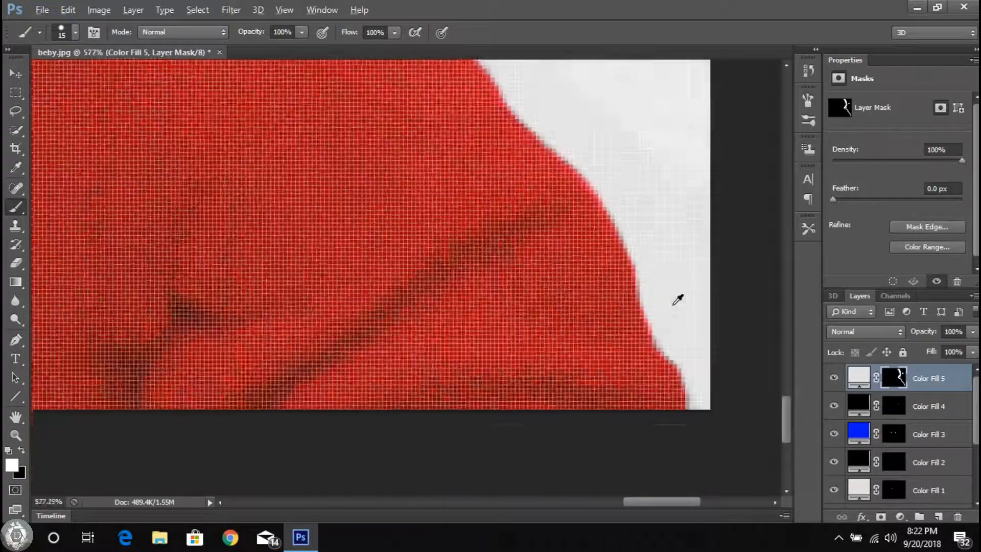
Step: Paint the backdrop along the hat's left edge down to the ear, switching to a 4 px brush for the tight area
{"action": "scroll", "coordinate": [286, 163], "scroll_direction": "up", "scroll_amount": 9}
{"action": "scroll", "coordinate": [286, 202], "scroll_direction": "up", "scroll_amount": 5}
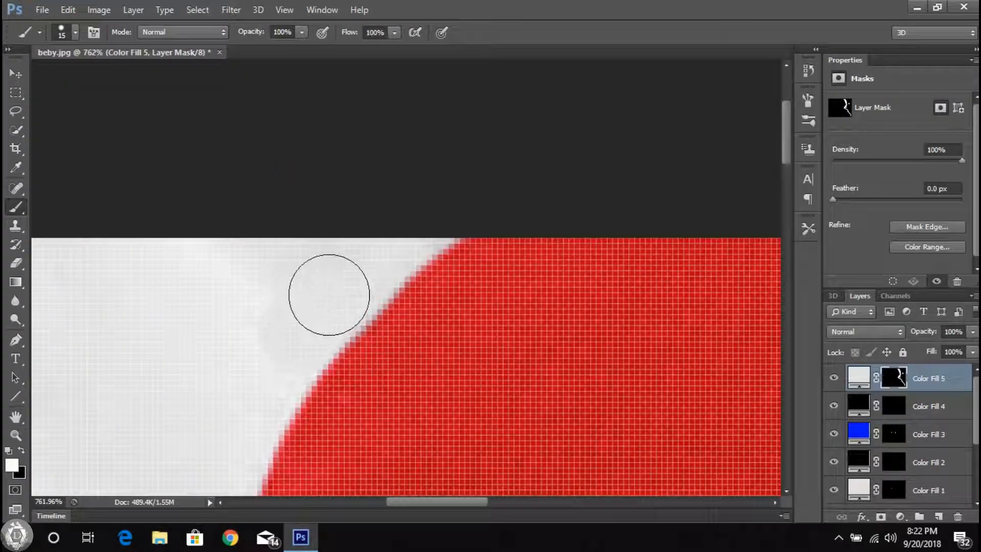
{"action": "scroll", "coordinate": [224, 324], "scroll_direction": "down", "scroll_amount": 3}
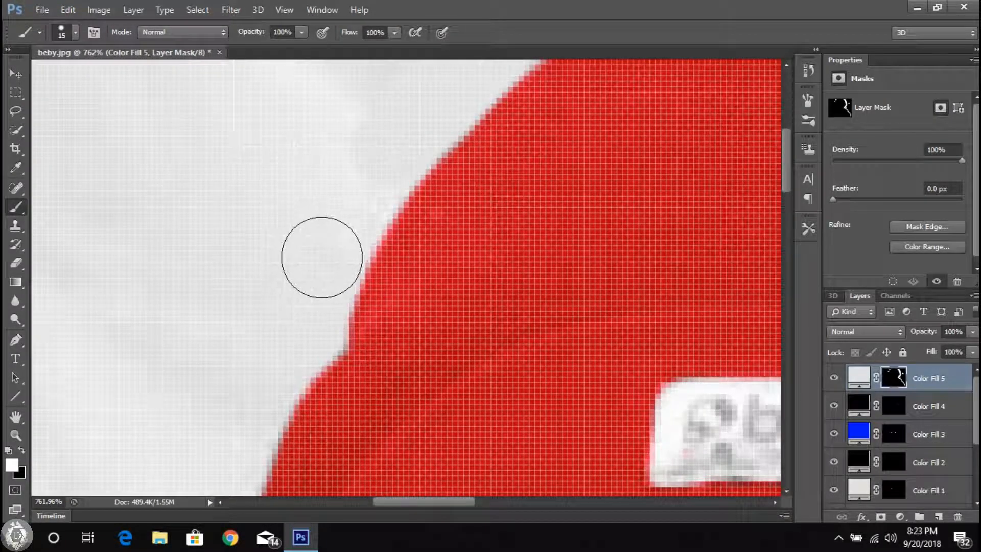
{"action": "scroll", "coordinate": [355, 193], "scroll_direction": "down", "scroll_amount": 5}
{"action": "scroll", "coordinate": [305, 315], "scroll_direction": "up", "scroll_amount": 8}
{"action": "scroll", "coordinate": [301, 232], "scroll_direction": "up", "scroll_amount": 2}
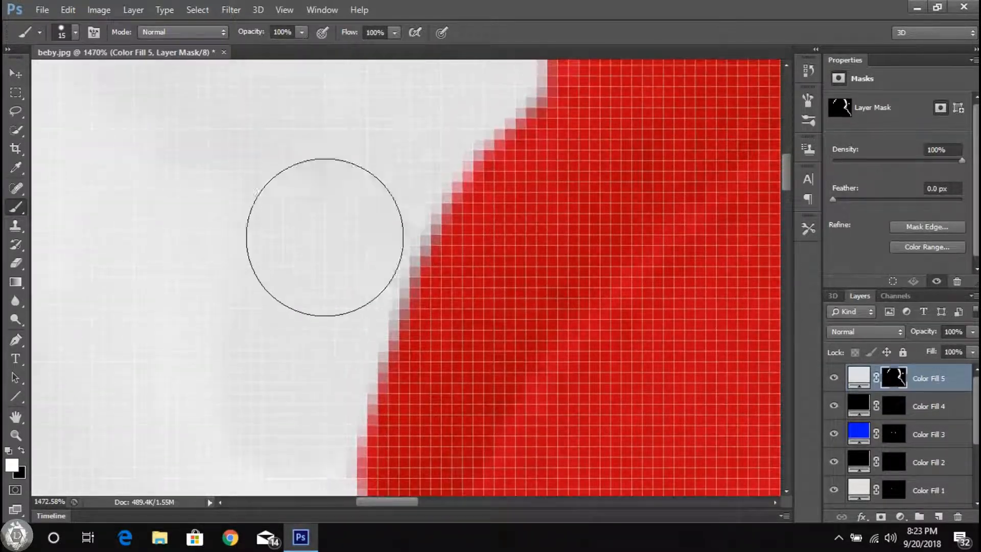
{"action": "scroll", "coordinate": [378, 133], "scroll_direction": "down", "scroll_amount": 6}
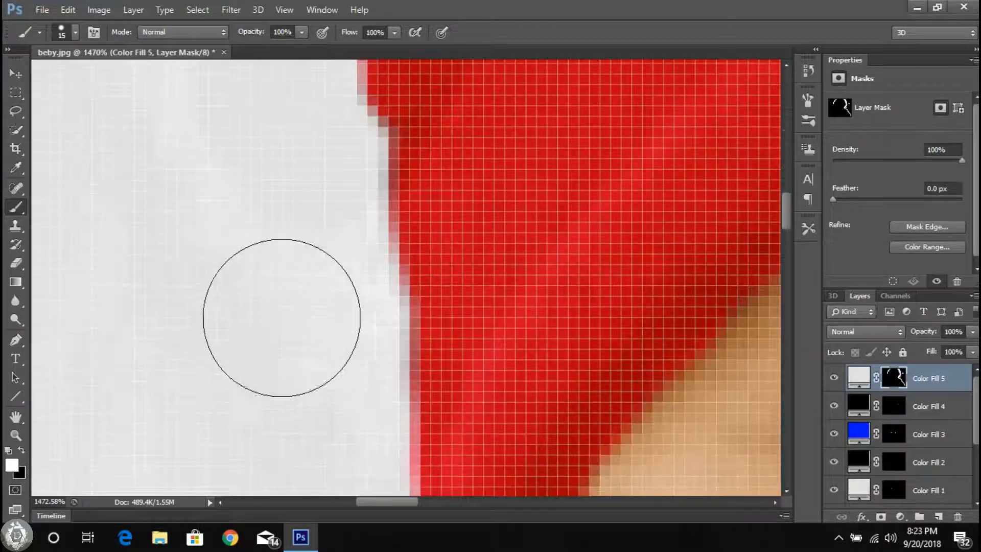
{"action": "scroll", "coordinate": [324, 320], "scroll_direction": "down", "scroll_amount": 8}
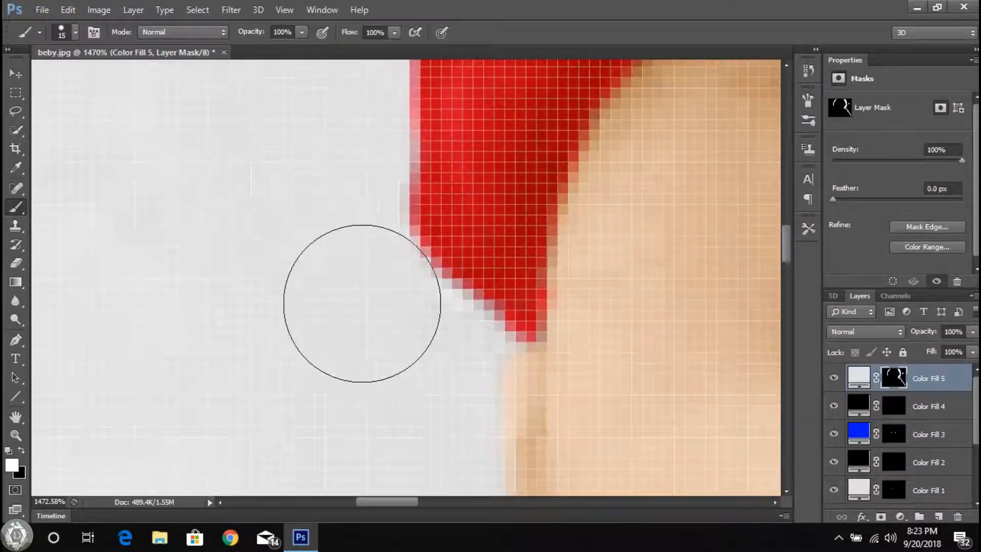
{"action": "scroll", "coordinate": [416, 280], "scroll_direction": "down", "scroll_amount": 8}
{"action": "right_click", "coordinate": [436, 284]}
{"action": "type", "text": "4"}
{"action": "key", "text": "Return"}
Step: Paint the mask with a 15 px brush along the sweater's left shoulder and sleeve to the photo's left edge
{"action": "right_click", "coordinate": [441, 319]}
{"action": "type", "text": "15"}
{"action": "key", "text": "Return"}
{"action": "scroll", "coordinate": [220, 357], "scroll_direction": "down", "scroll_amount": 3}
{"action": "mouse_move", "coordinate": [225, 328]}
{"action": "left_mouse_down"}
{"action": "mouse_move", "coordinate": [296, 253]}
{"action": "mouse_move", "coordinate": [346, 222]}
{"action": "left_mouse_up"}
{"action": "scroll", "coordinate": [143, 337], "scroll_direction": "down", "scroll_amount": 5}
{"action": "scroll", "coordinate": [142, 337], "scroll_direction": "left", "scroll_amount": 3}
{"action": "mouse_move", "coordinate": [148, 314]}
{"action": "left_mouse_down"}
{"action": "mouse_move", "coordinate": [202, 230]}
{"action": "mouse_move", "coordinate": [279, 149]}
{"action": "left_mouse_up"}
{"action": "scroll", "coordinate": [132, 337], "scroll_direction": "down", "scroll_amount": 4}
{"action": "scroll", "coordinate": [132, 337], "scroll_direction": "left", "scroll_amount": 5}
{"action": "mouse_move", "coordinate": [148, 343]}
{"action": "left_mouse_down"}
{"action": "mouse_move", "coordinate": [185, 319]}
{"action": "mouse_move", "coordinate": [305, 272]}
{"action": "left_mouse_up"}
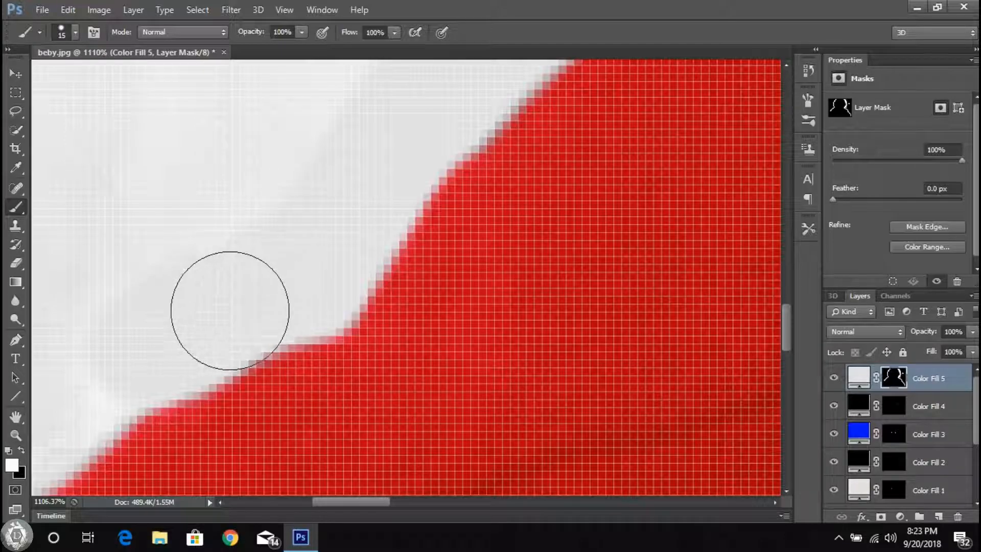
{"action": "scroll", "coordinate": [83, 394], "scroll_direction": "down", "scroll_amount": 4}
{"action": "scroll", "coordinate": [83, 394], "scroll_direction": "left", "scroll_amount": 6}
{"action": "left_click_drag", "start_coordinate": [187, 347], "coordinate": [211, 329]}
{"action": "scroll", "coordinate": [309, 253], "scroll_direction": "down", "scroll_amount": 10}
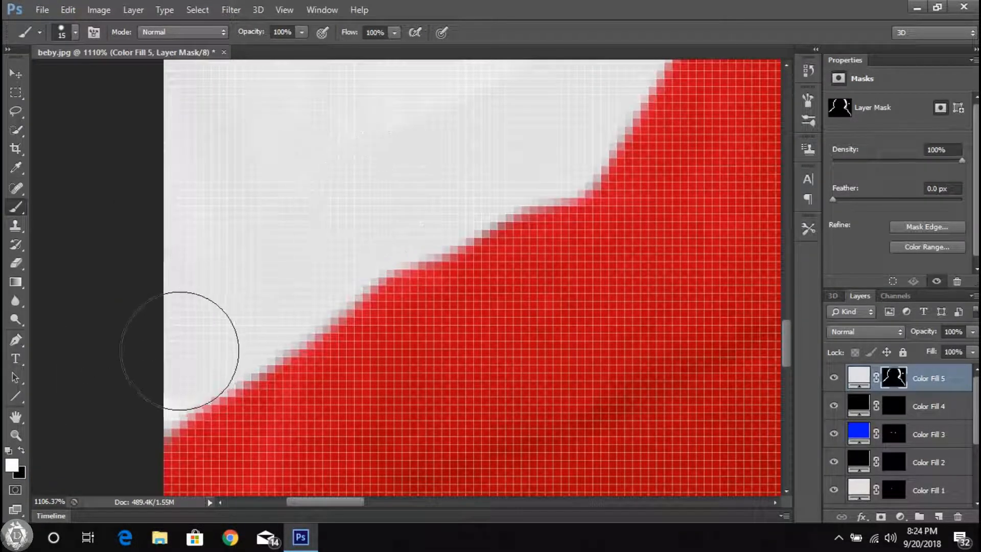
Step: Enlarge the brush to 32 px and cover the remaining backdrop to the left of the baby with the gray fill
{"action": "right_click", "coordinate": [429, 313]}
{"action": "left_click", "coordinate": [429, 312]}
{"action": "scroll", "coordinate": [384, 378], "scroll_direction": "up", "scroll_amount": 11}
{"action": "mouse_move", "coordinate": [387, 442]}
{"action": "left_mouse_down"}
{"action": "mouse_move", "coordinate": [594, 244]}
{"action": "mouse_move", "coordinate": [449, 157]}
{"action": "left_mouse_up"}
{"action": "scroll", "coordinate": [610, 229], "scroll_direction": "right", "scroll_amount": 6}
{"action": "left_click_drag", "start_coordinate": [529, 199], "coordinate": [600, 141]}
{"action": "scroll", "coordinate": [519, 136], "scroll_direction": "up", "scroll_amount": 8}
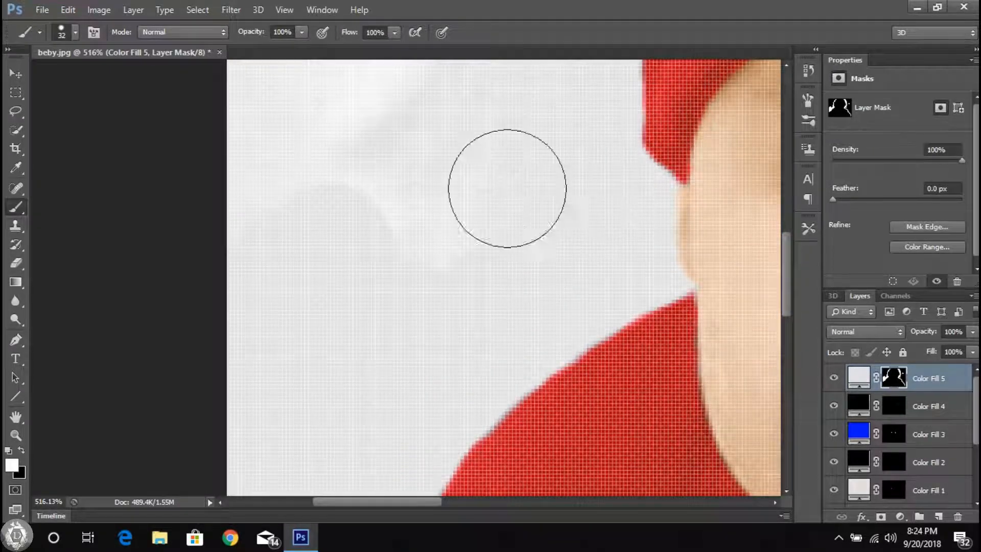
{"action": "scroll", "coordinate": [341, 284], "scroll_direction": "up", "scroll_amount": 5}
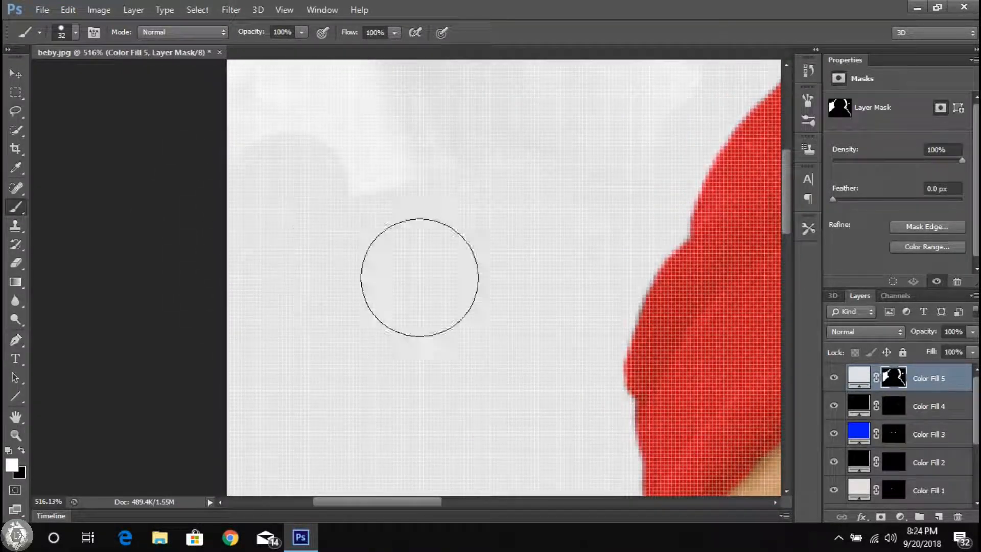
{"action": "scroll", "coordinate": [490, 225], "scroll_direction": "down", "scroll_amount": 6}
{"action": "scroll", "coordinate": [489, 286], "scroll_direction": "up", "scroll_amount": 5}
{"action": "left_click_drag", "start_coordinate": [462, 153], "coordinate": [283, 179]}
{"action": "scroll", "coordinate": [444, 261], "scroll_direction": "down", "scroll_amount": 10}
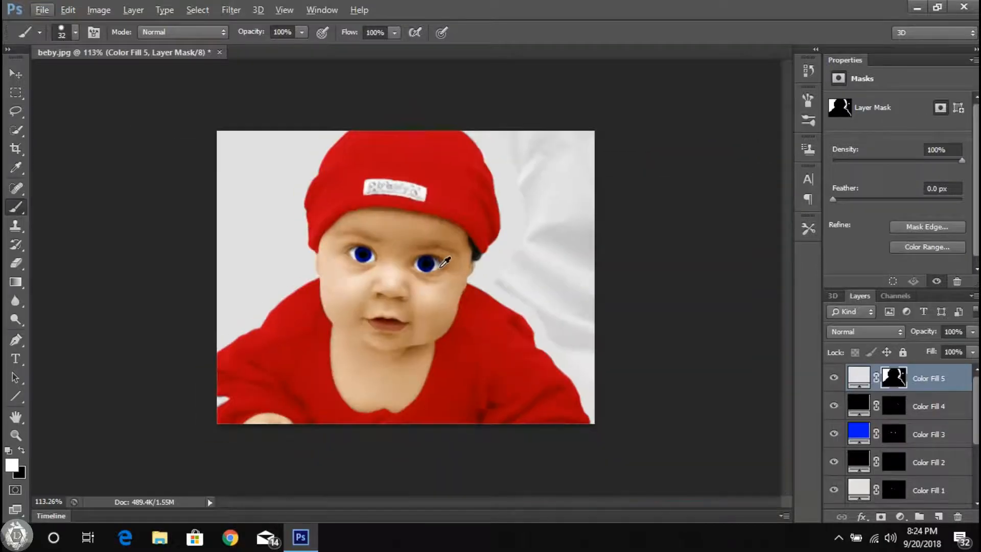
Step: Cover the remaining backdrop folds to the right of the baby with the gray fill using the 32 px brush
{"action": "scroll", "coordinate": [569, 271], "scroll_direction": "up", "scroll_amount": 10}
{"action": "scroll", "coordinate": [541, 115], "scroll_direction": "down", "scroll_amount": 5}
{"action": "scroll", "coordinate": [536, 153], "scroll_direction": "up", "scroll_amount": 5}
{"action": "left_click_drag", "start_coordinate": [507, 287], "coordinate": [438, 97]}
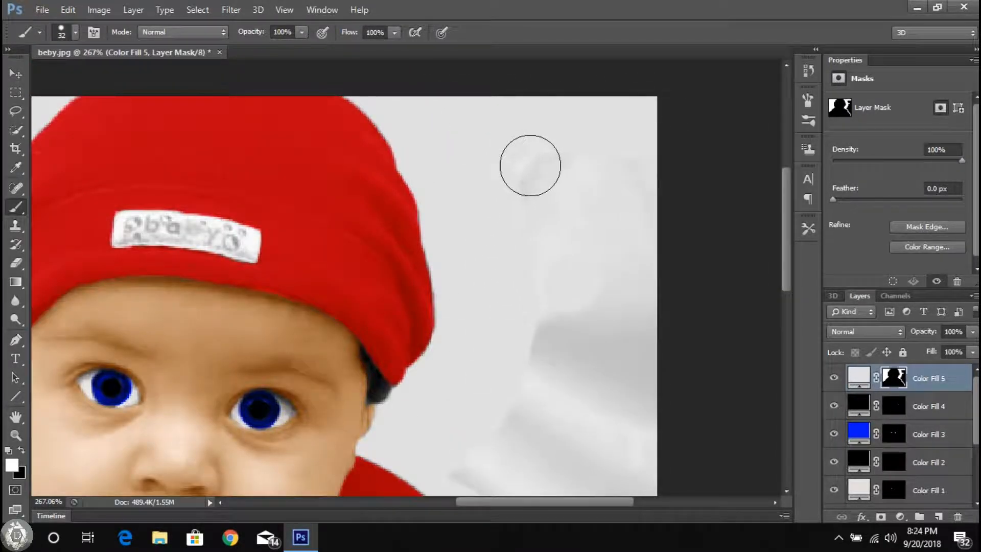
{"action": "scroll", "coordinate": [554, 257], "scroll_direction": "down", "scroll_amount": 3}
{"action": "mouse_move", "coordinate": [631, 203]}
{"action": "left_mouse_down"}
{"action": "mouse_move", "coordinate": [672, 234]}
{"action": "mouse_move", "coordinate": [588, 301]}
{"action": "mouse_move", "coordinate": [507, 342]}
{"action": "mouse_move", "coordinate": [573, 363]}
{"action": "mouse_move", "coordinate": [455, 387]}
{"action": "mouse_move", "coordinate": [680, 385]}
{"action": "left_mouse_up"}
{"action": "scroll", "coordinate": [540, 344], "scroll_direction": "down", "scroll_amount": 3}
{"action": "left_click_drag", "start_coordinate": [541, 344], "coordinate": [667, 357]}
{"action": "scroll", "coordinate": [575, 261], "scroll_direction": "down", "scroll_amount": 5}
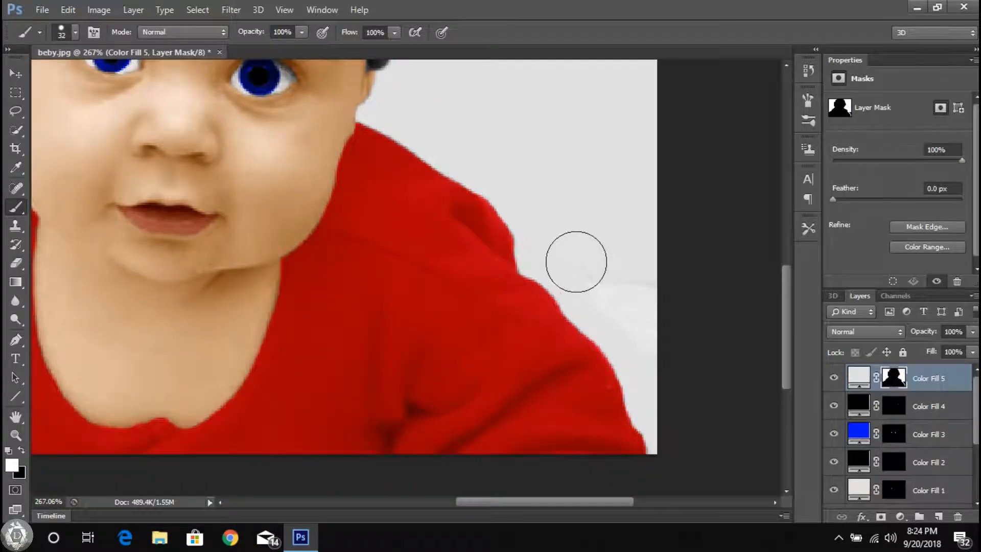
{"action": "scroll", "coordinate": [188, 449], "scroll_direction": "down", "scroll_amount": 5}
Step: Paint the mask over the small white patch below the left sleeve with a 3 px brush
{"action": "scroll", "coordinate": [160, 376], "scroll_direction": "up", "scroll_amount": 6}
{"action": "right_click", "coordinate": [463, 347]}
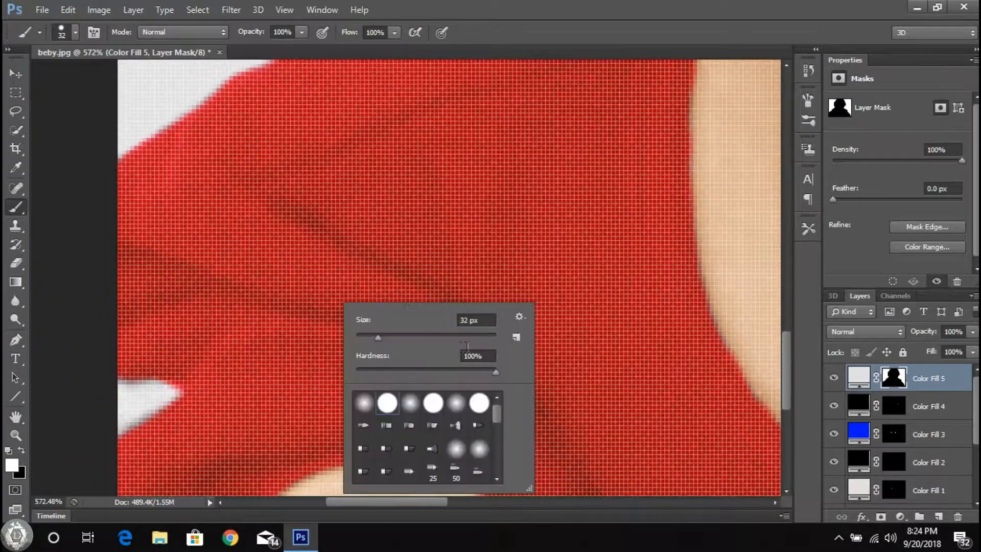
{"action": "type", "text": "3"}
{"action": "key", "text": "Return"}
{"action": "scroll", "coordinate": [153, 396], "scroll_direction": "up", "scroll_amount": 3}
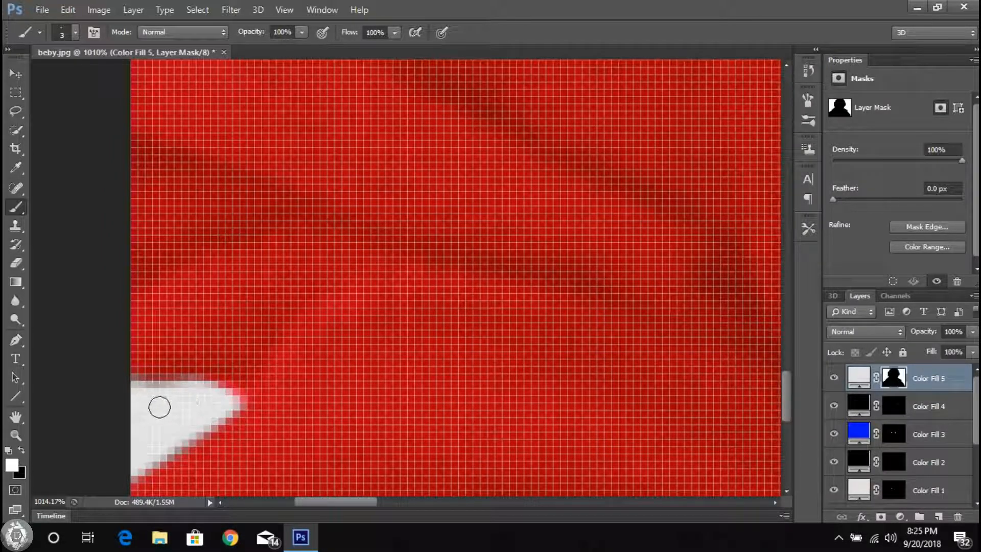
{"action": "scroll", "coordinate": [150, 407], "scroll_direction": "down", "scroll_amount": 8}
Step: Cover the hat's white label with the gray fill using a 13 px brush, then refine its edges with a 6 px brush
{"action": "scroll", "coordinate": [392, 157], "scroll_direction": "up", "scroll_amount": 15}
{"action": "right_click", "coordinate": [413, 128]}
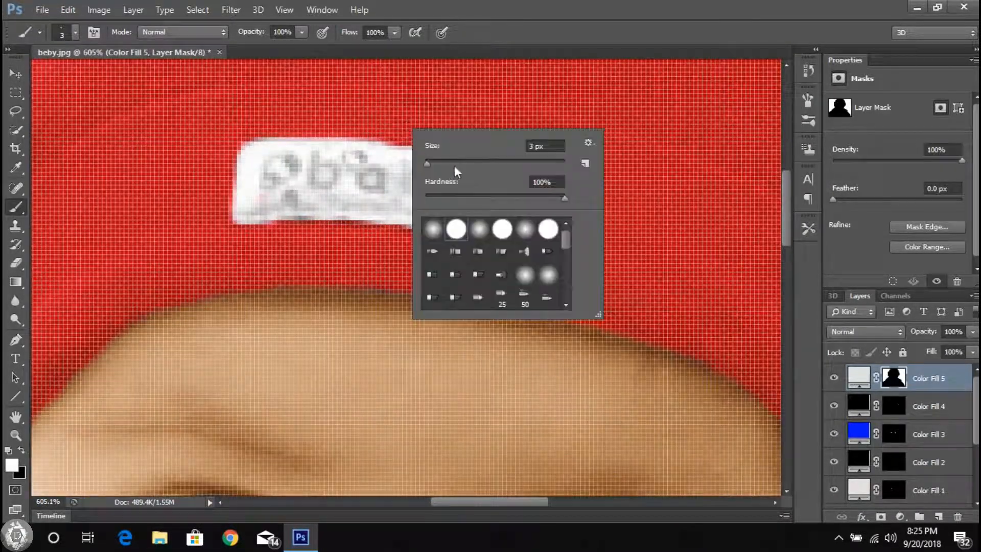
{"action": "type", "text": "13"}
{"action": "left_click", "coordinate": [316, 173]}
{"action": "scroll", "coordinate": [327, 161], "scroll_direction": "up", "scroll_amount": 4}
{"action": "mouse_move", "coordinate": [311, 174]}
{"action": "left_mouse_down"}
{"action": "mouse_move", "coordinate": [409, 181]}
{"action": "mouse_move", "coordinate": [582, 214]}
{"action": "mouse_move", "coordinate": [633, 249]}
{"action": "left_mouse_up"}
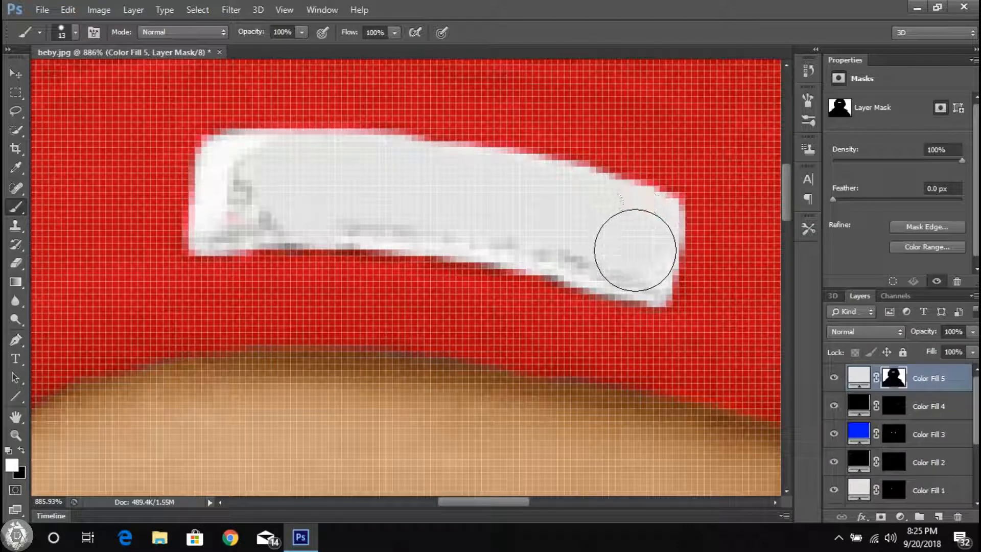
{"action": "left_click_drag", "start_coordinate": [376, 205], "coordinate": [237, 197]}
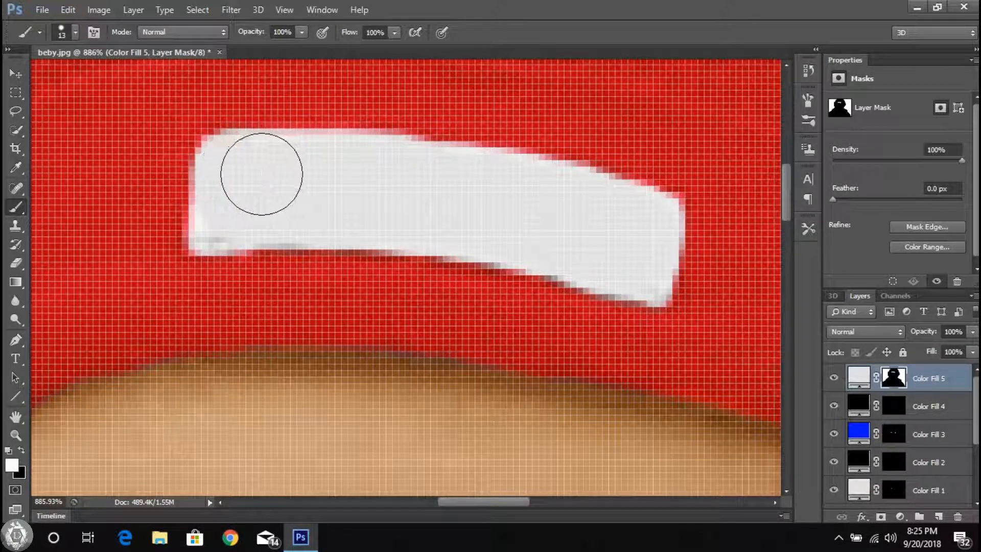
{"action": "right_click", "coordinate": [617, 228]}
{"action": "key", "text": "Return"}
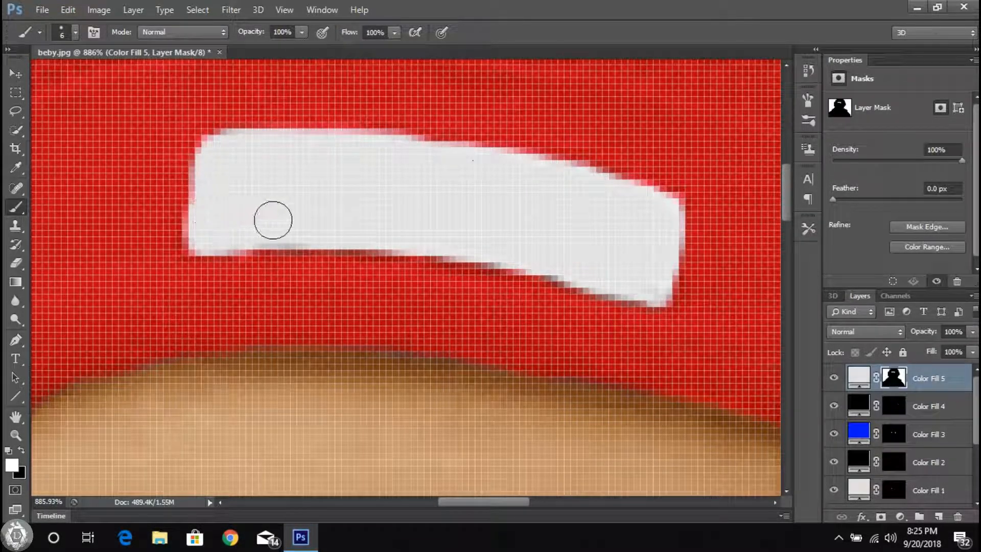
Step: Try Overlay on the gray fill layer, then set its blending mode to Soft Light
{"action": "key", "text": "ctrl+0"}
{"action": "key", "text": "v"}
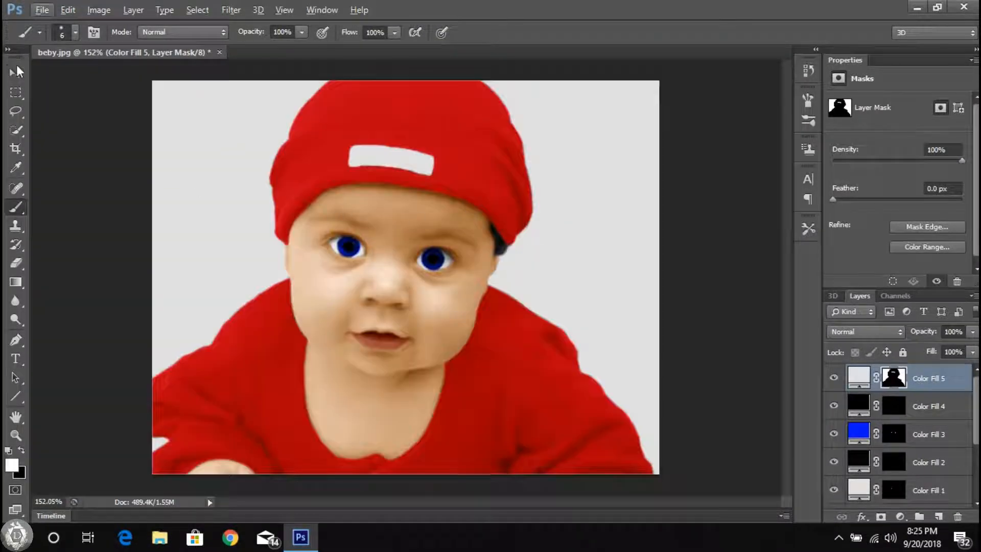
{"action": "left_click", "coordinate": [876, 332]}
{"action": "left_click", "coordinate": [858, 183]}
{"action": "left_click", "coordinate": [875, 331]}
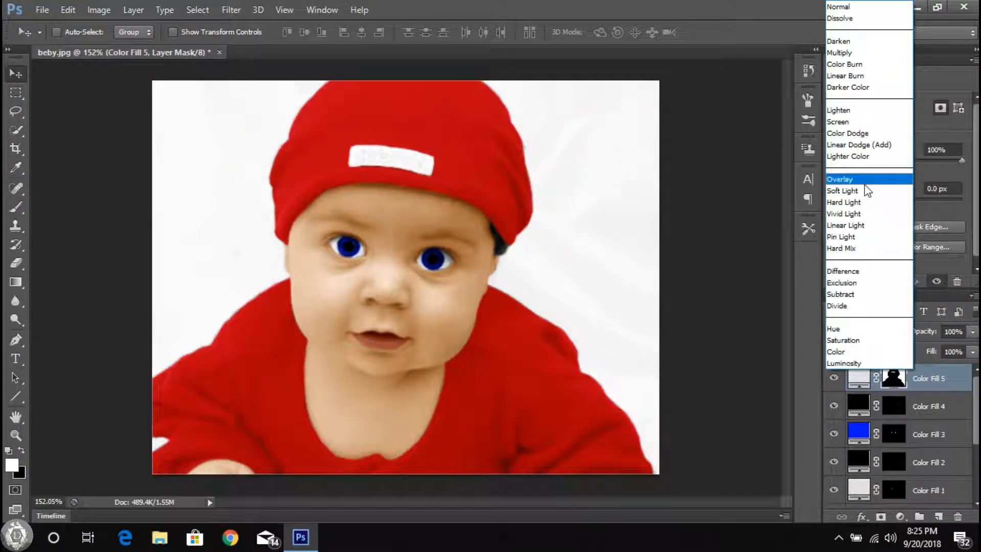
{"action": "left_click", "coordinate": [865, 193]}
{"action": "left_click", "coordinate": [865, 332]}
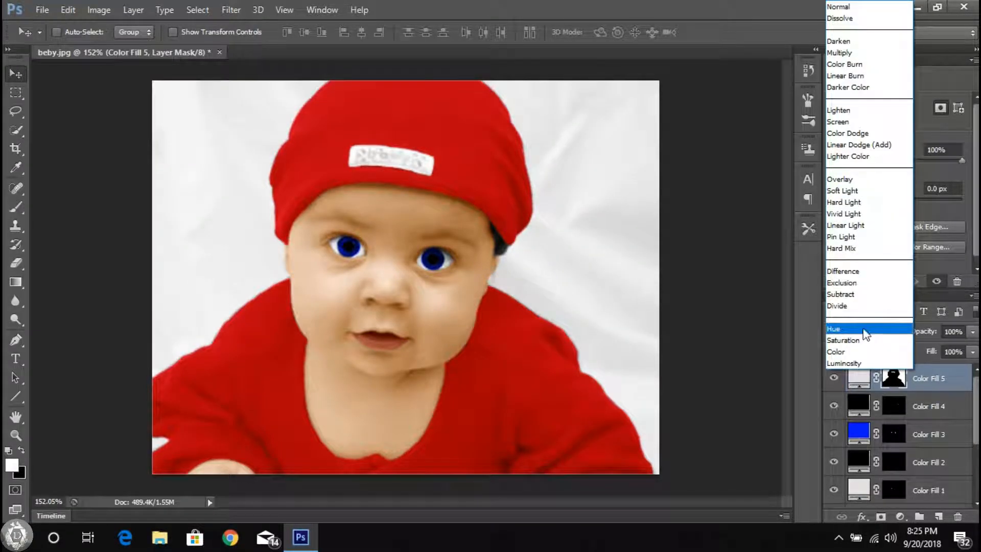
{"action": "left_click", "coordinate": [852, 157]}
{"action": "key", "text": "ctrl+z"}
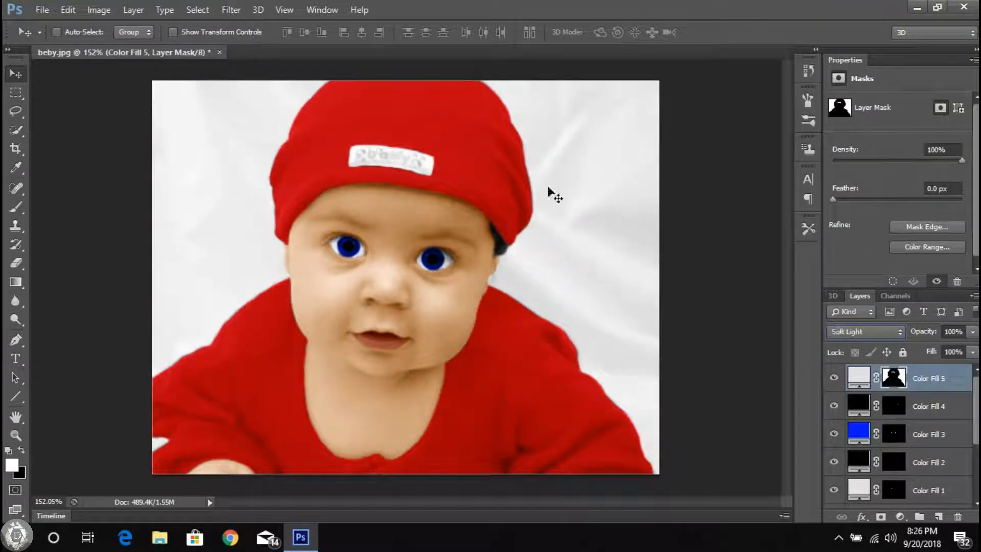
{"action": "scroll", "coordinate": [848, 480], "scroll_direction": "down", "scroll_amount": 3}
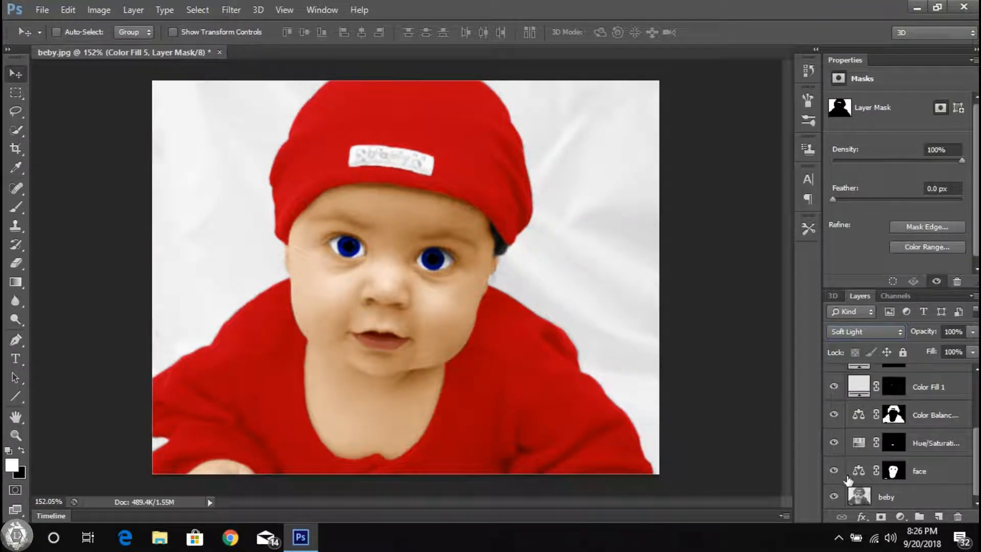